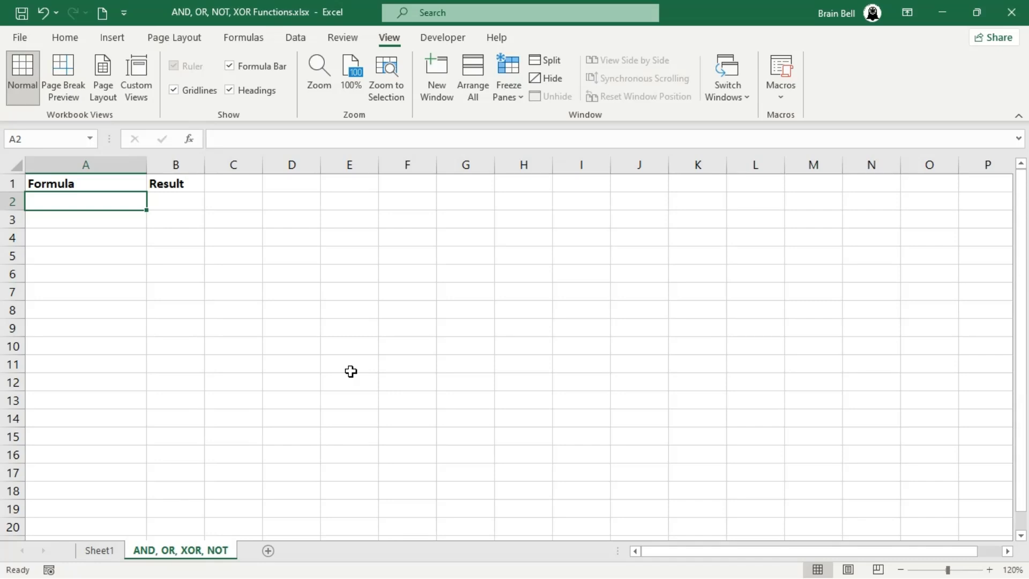
Enter the comparison =5 > 3 as formula text in A2 and as a calculated formula in B2
{"action": "type", "text": "=5"}
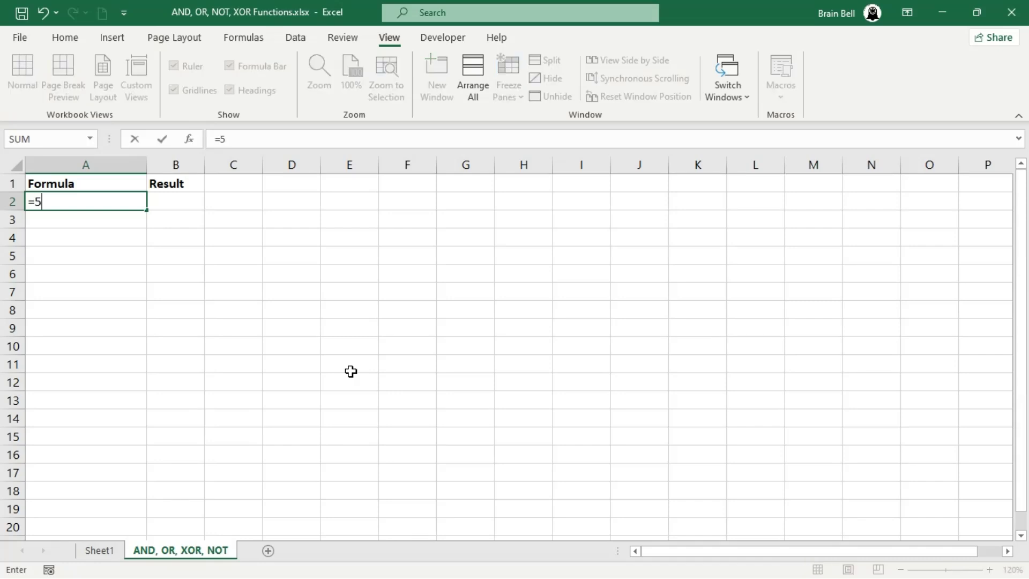
{"action": "type", "text": " > 3"}
{"action": "key", "text": "Tab"}
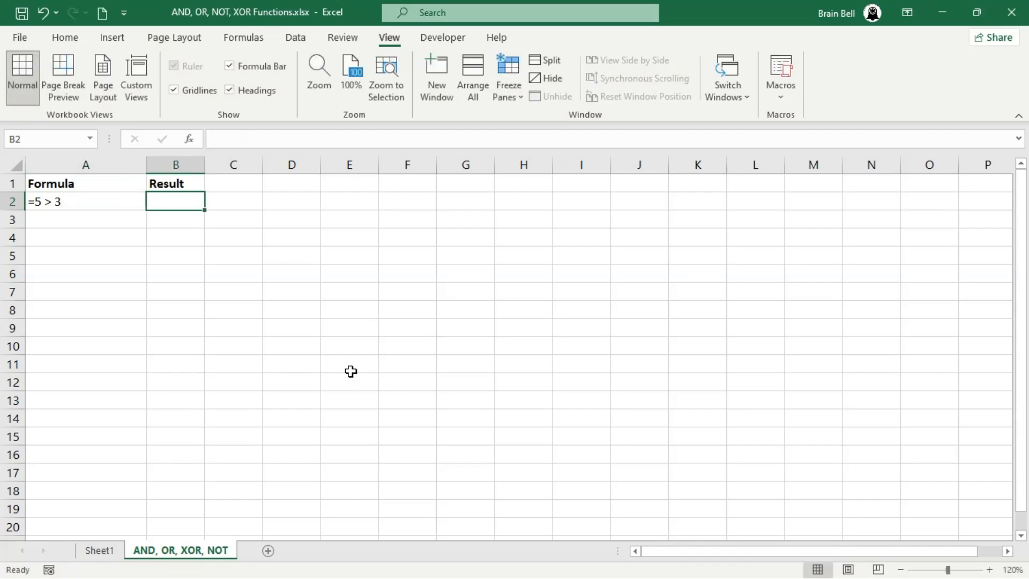
{"action": "type", "text": "=5"}
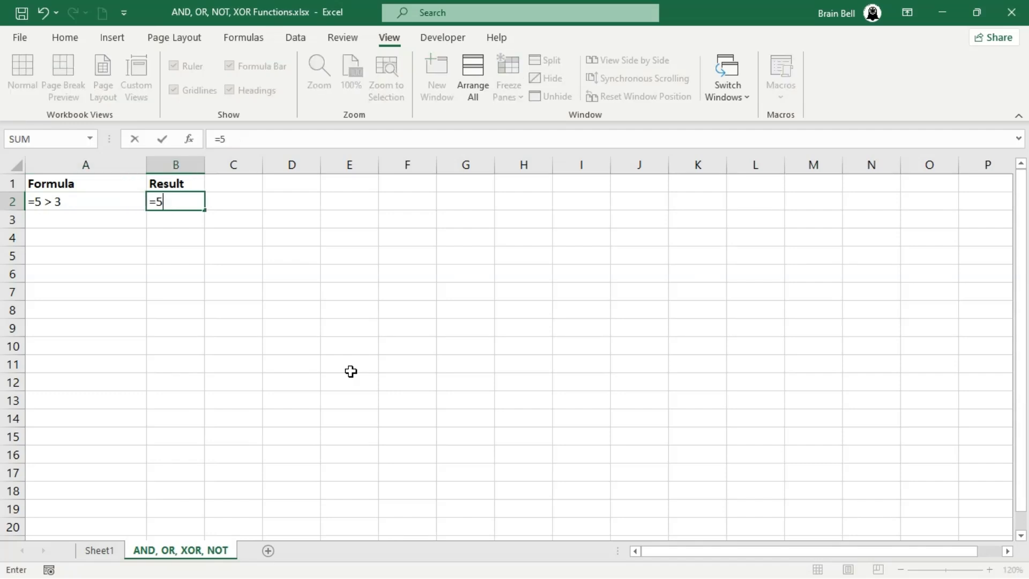
{"action": "type", "text": " > 3"}
{"action": "key", "text": "Return"}
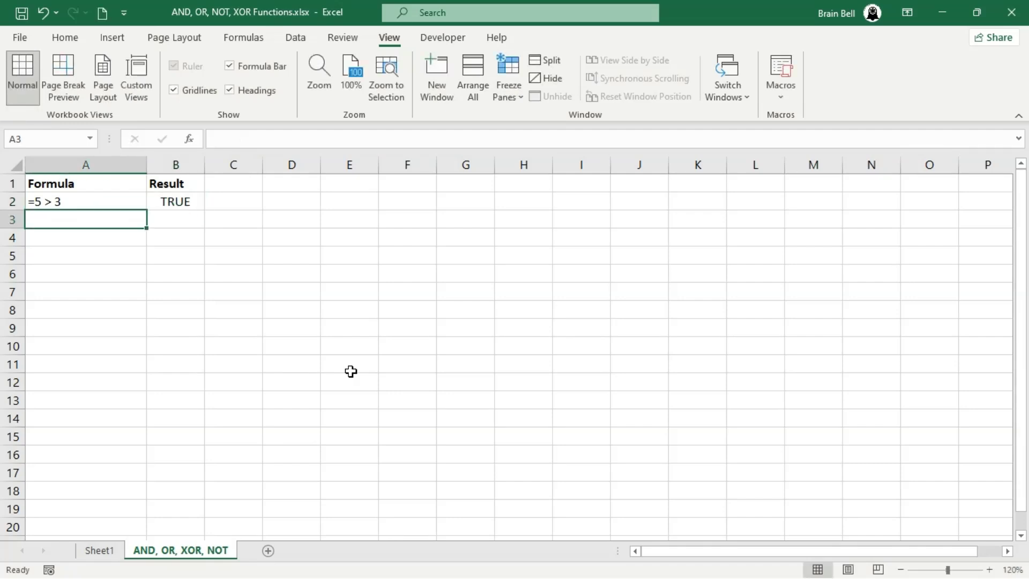
Enter the comparison =5 < 3 as formula text in A3 and as a calculated formula in B3
{"action": "type", "text": "=5 "}
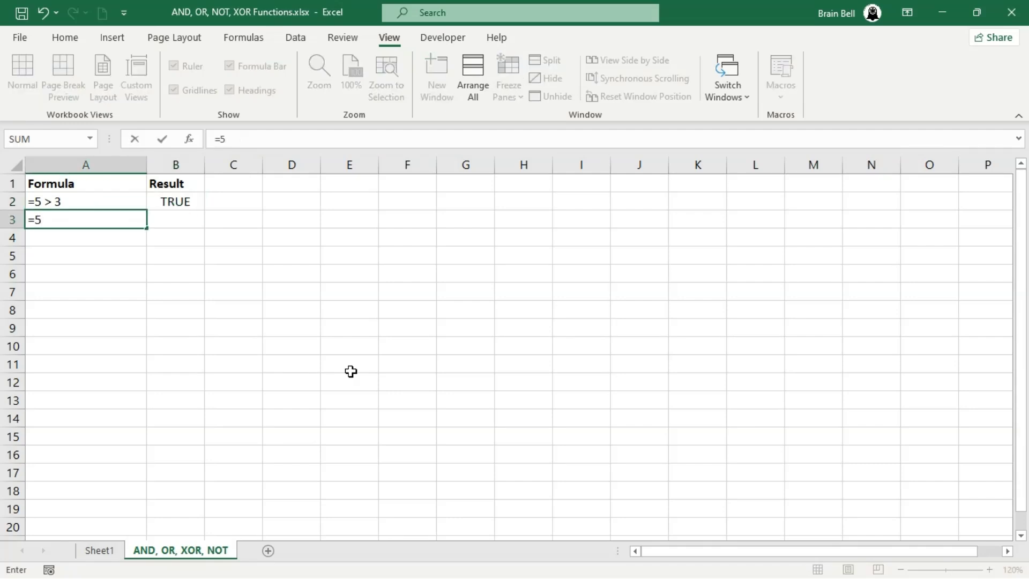
{"action": "type", "text": "< 3"}
{"action": "key", "text": "Tab"}
{"action": "type", "text": "="}
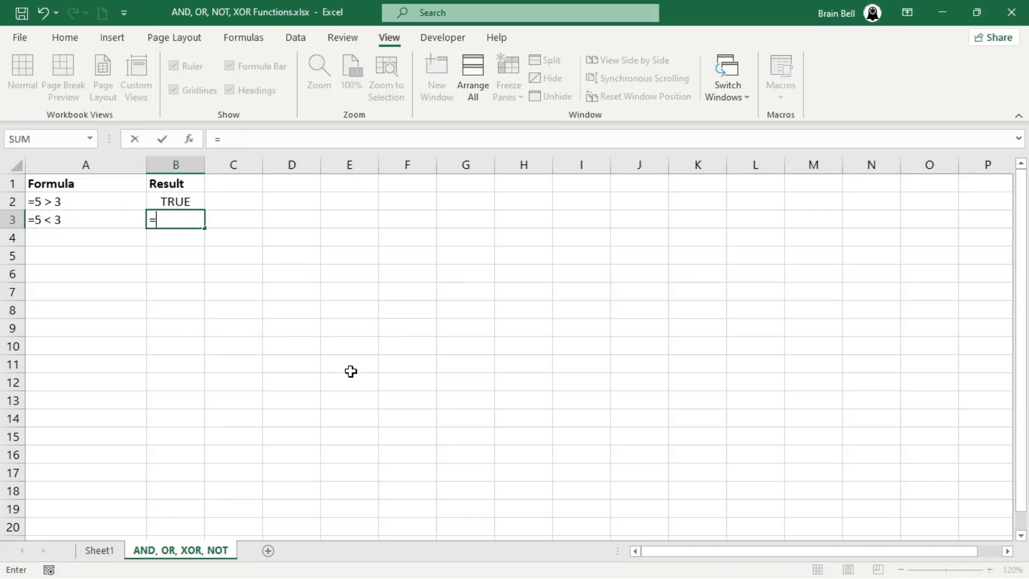
{"action": "type", "text": "5 < 3"}
{"action": "key", "text": "Return"}
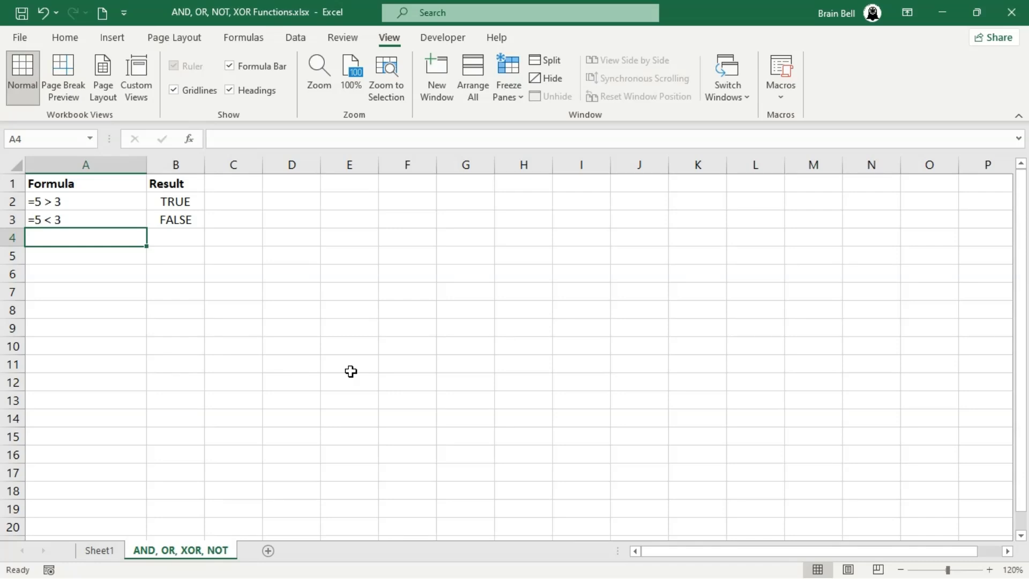
Leave row 4 blank and enter =AND(TRUE, TRUE) as text in A5 and as a calculated formula in B5
{"action": "key", "text": "Down"}
{"action": "type", "text": "="}
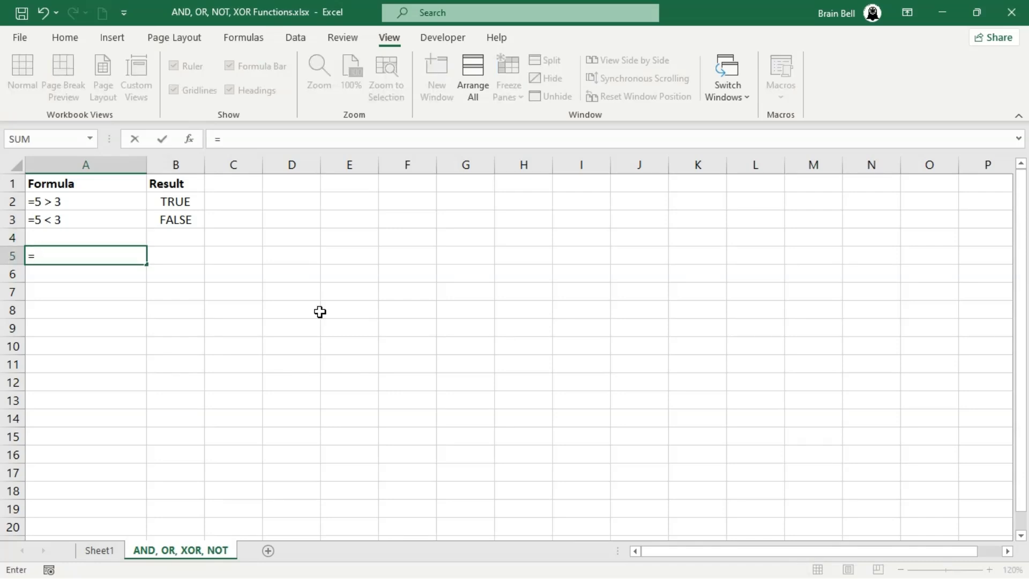
{"action": "type", "text": "AND(TRUE"}
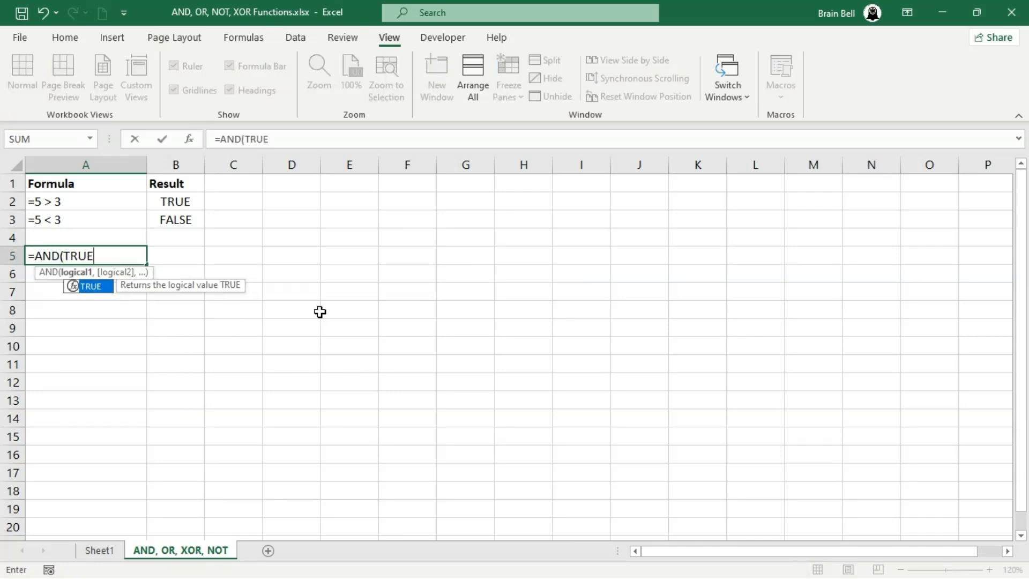
{"action": "type", "text": ", TRUE"}
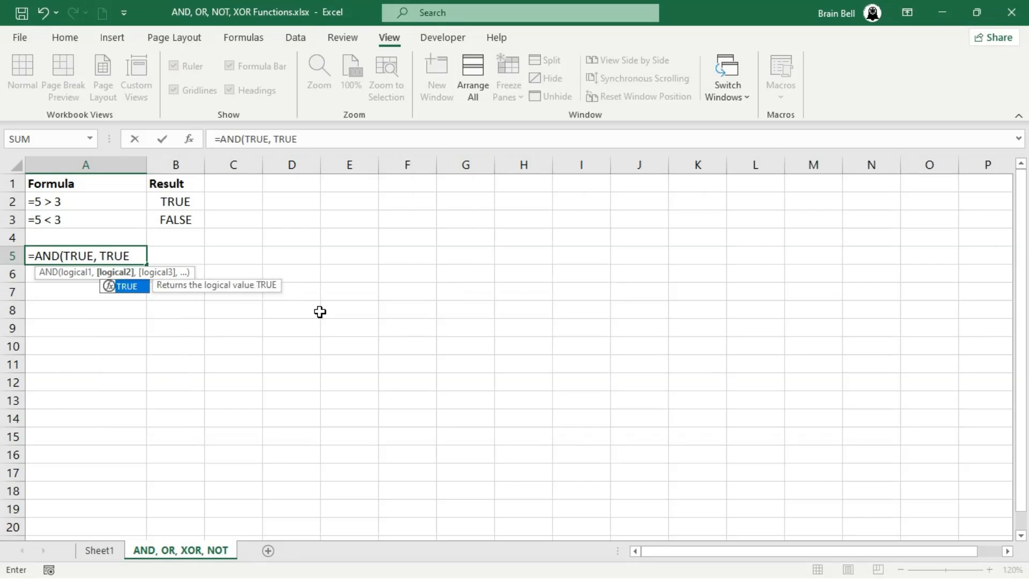
{"action": "type", "text": ")"}
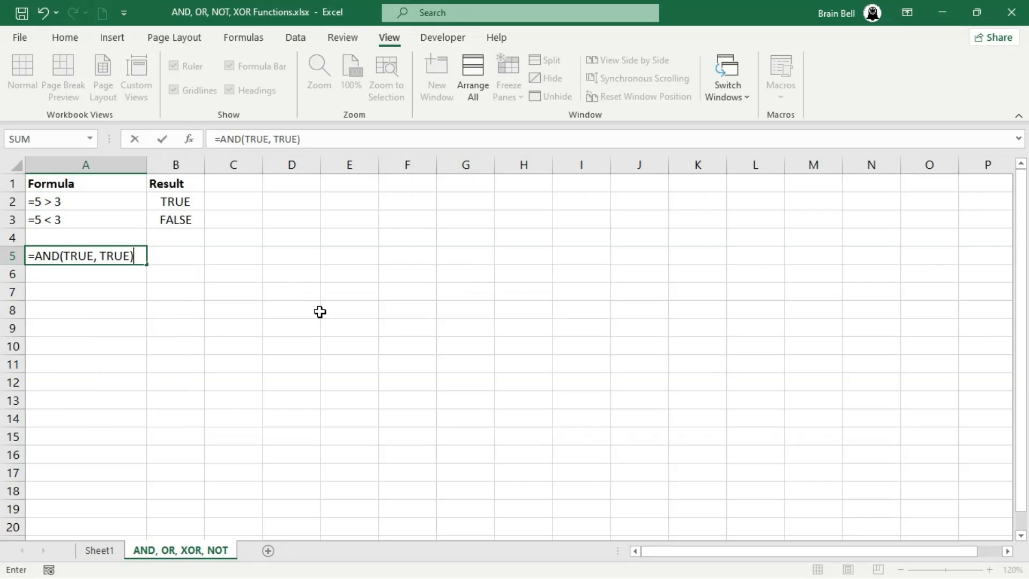
{"action": "key", "text": "Tab"}
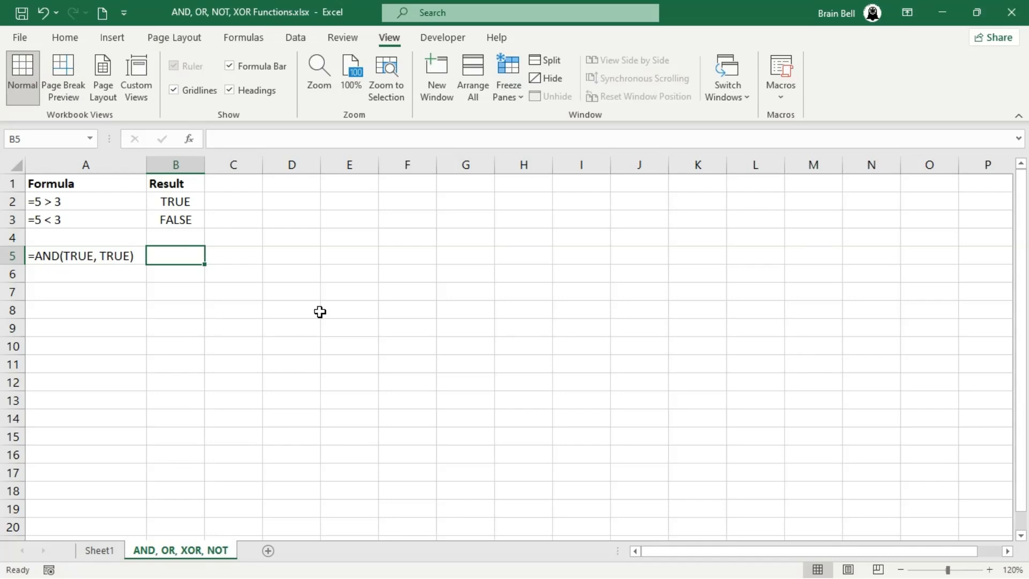
{"action": "type", "text": "=AND"}
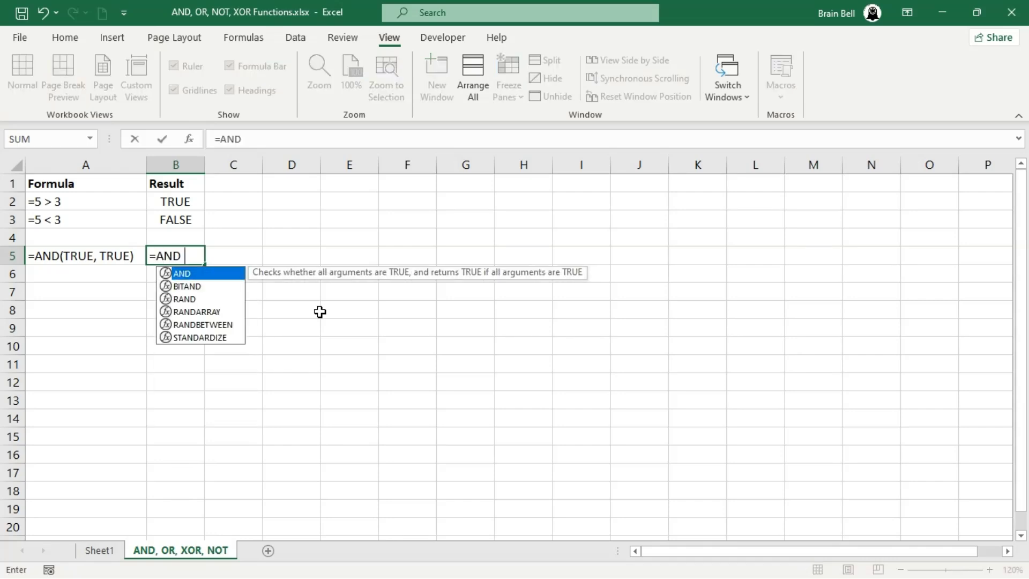
{"action": "type", "text": "(TRUE, T"}
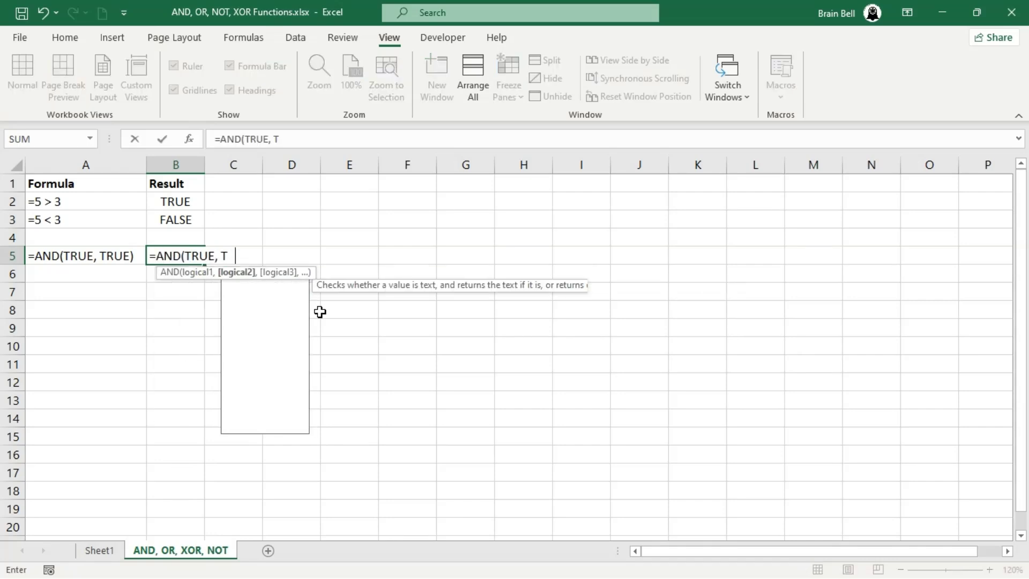
{"action": "type", "text": "RUE)"}
{"action": "key", "text": "Return"}
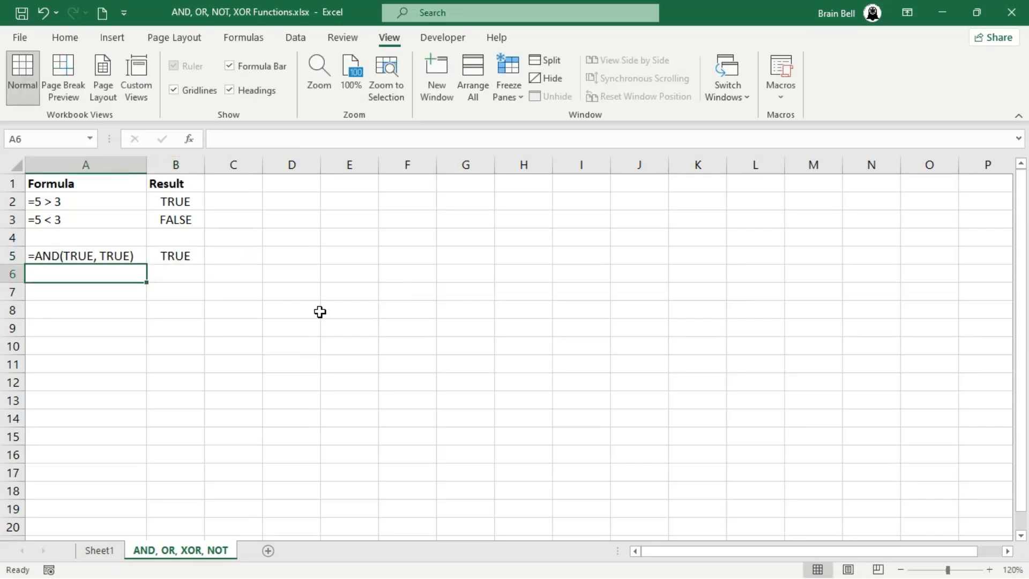
Enter =AND(TRUE, FALSE) as formula text in A6 and as a calculated formula in B6
{"action": "type", "text": "=AND"}
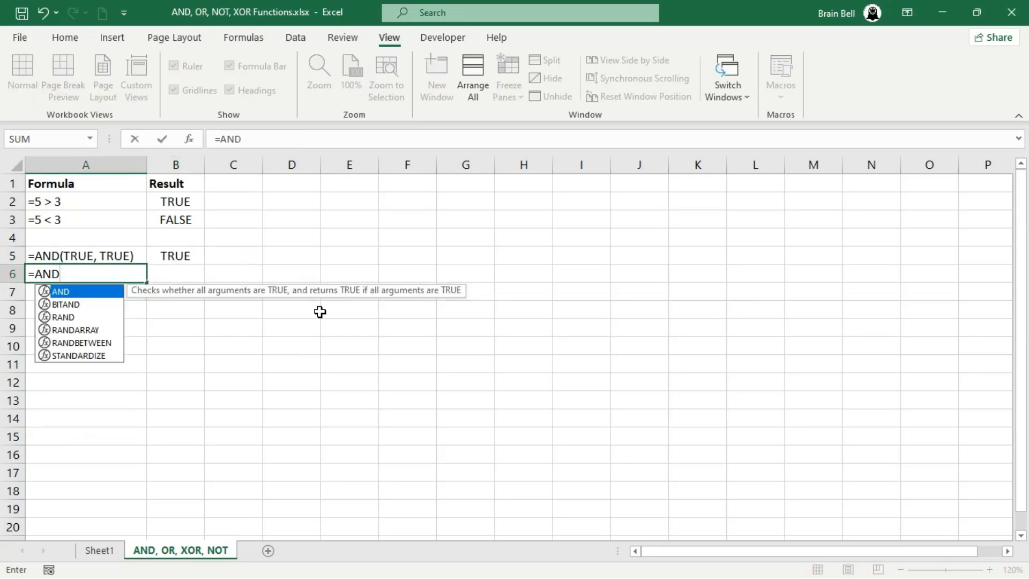
{"action": "type", "text": "(TRU"}
{"action": "key", "text": "BackSpace"}
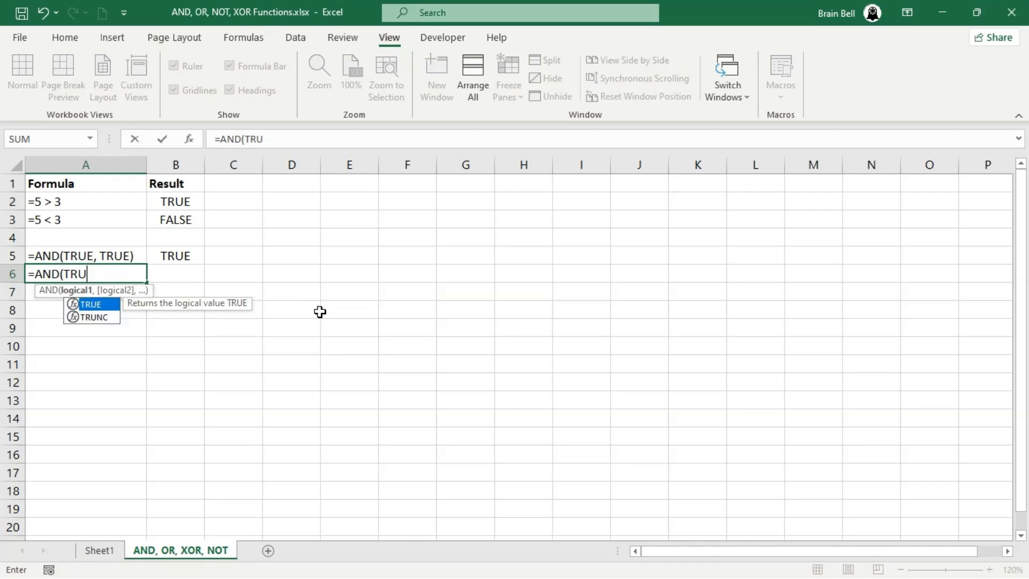
{"action": "type", "text": "E, FALSE)"}
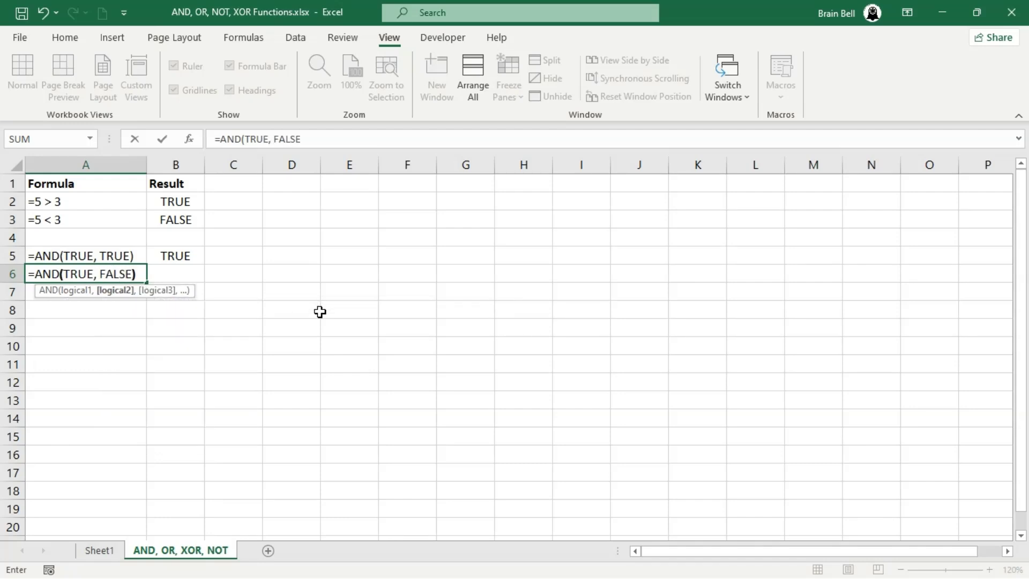
{"action": "key", "text": "Tab"}
{"action": "type", "text": "="}
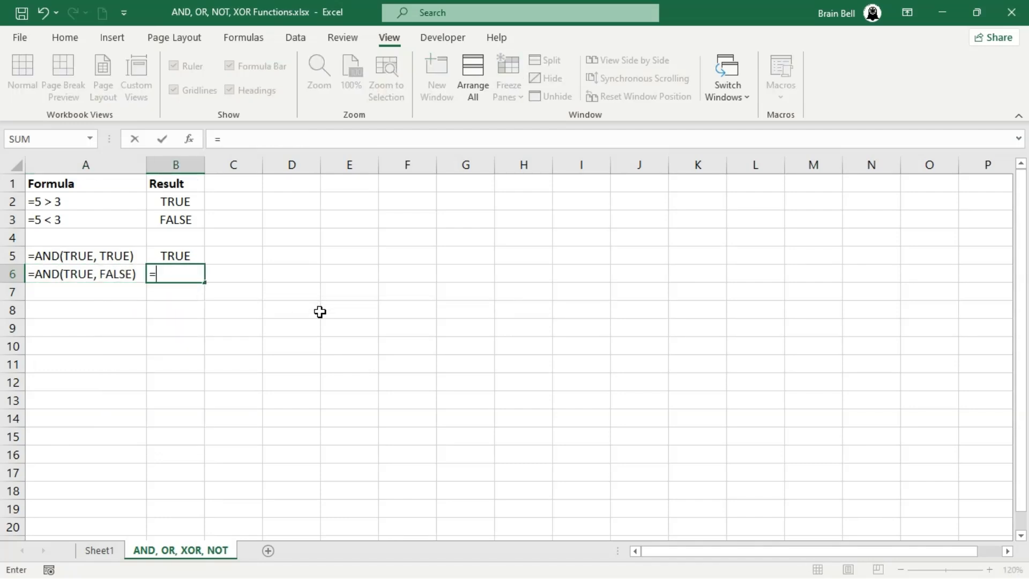
{"action": "type", "text": "AND(TR"}
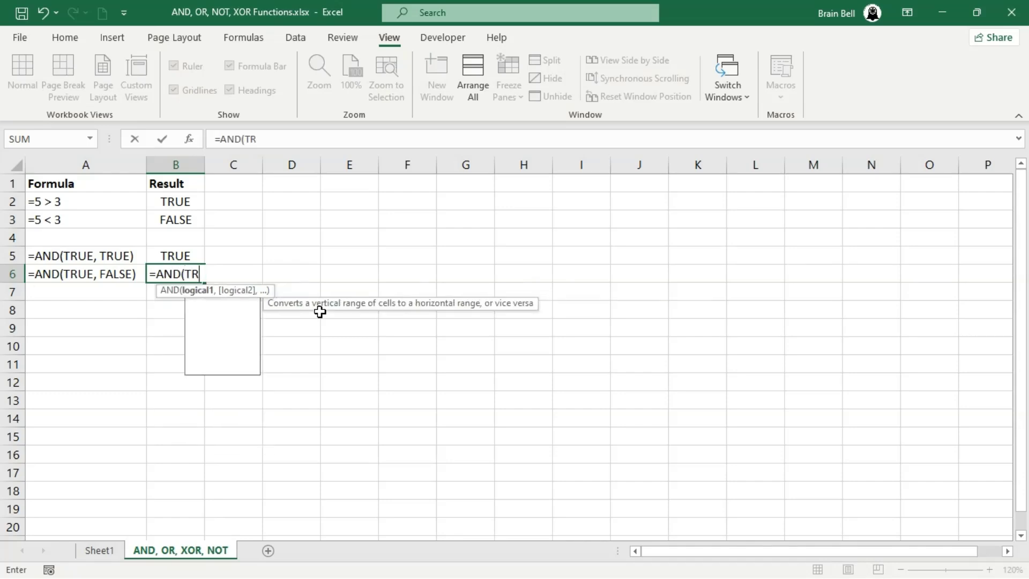
{"action": "type", "text": "UE, FALSE)"}
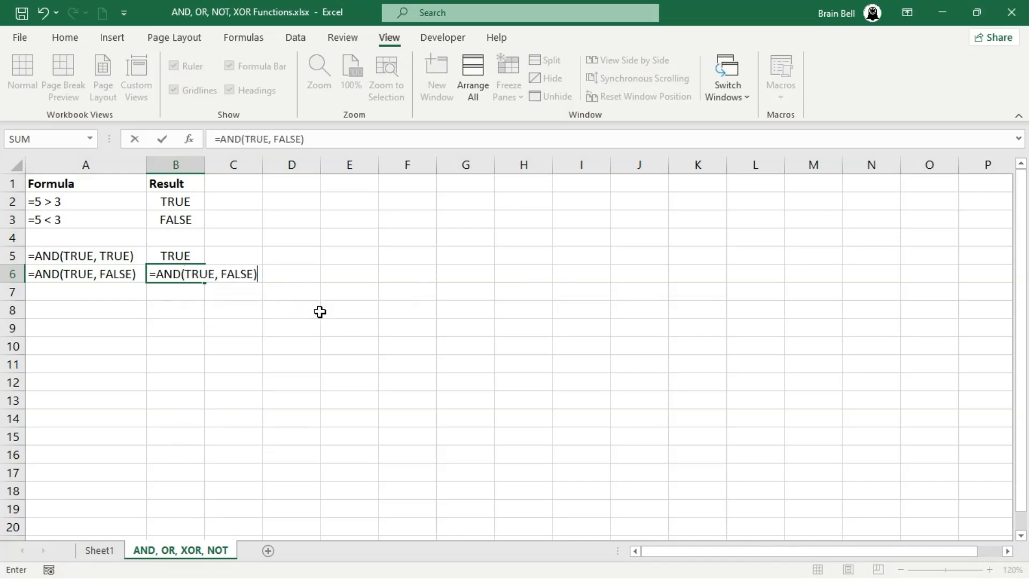
{"action": "key", "text": "Return"}
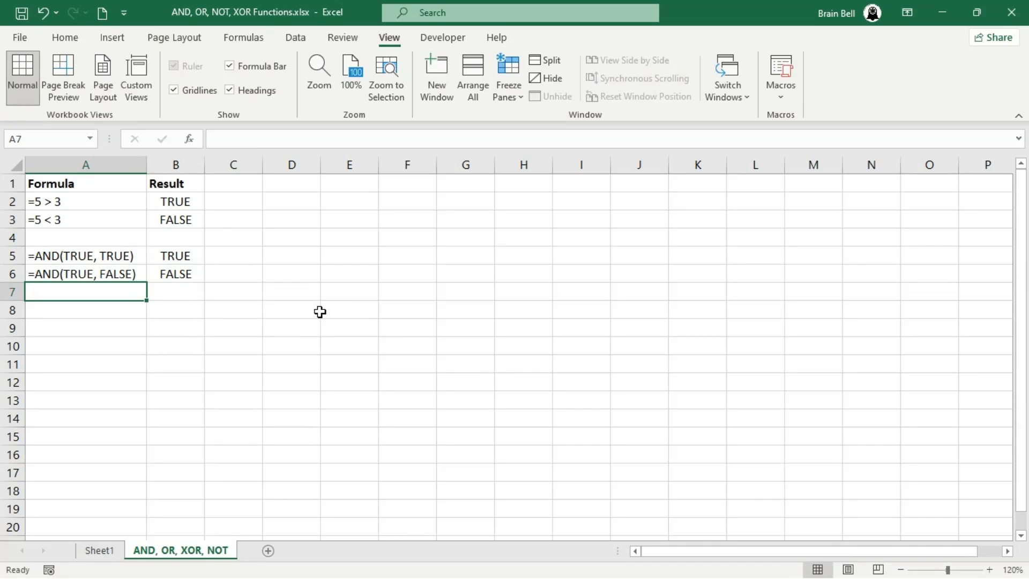
Enter the formula text =AND(TRUE, TRUE, FALSE) in A7 and autofit column A's width to it
{"action": "type", "text": "=A"}
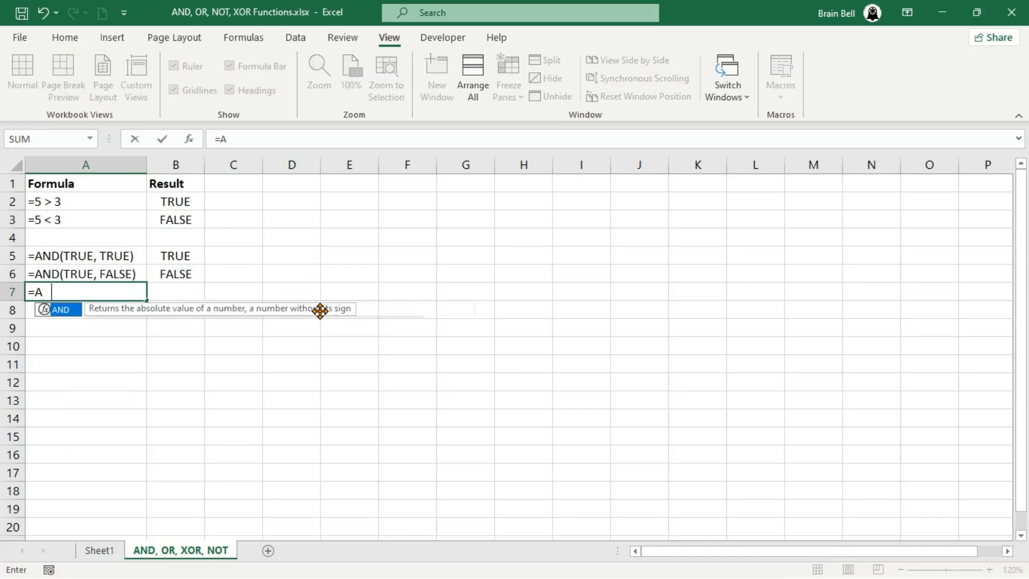
{"action": "type", "text": "ND(TRUE"}
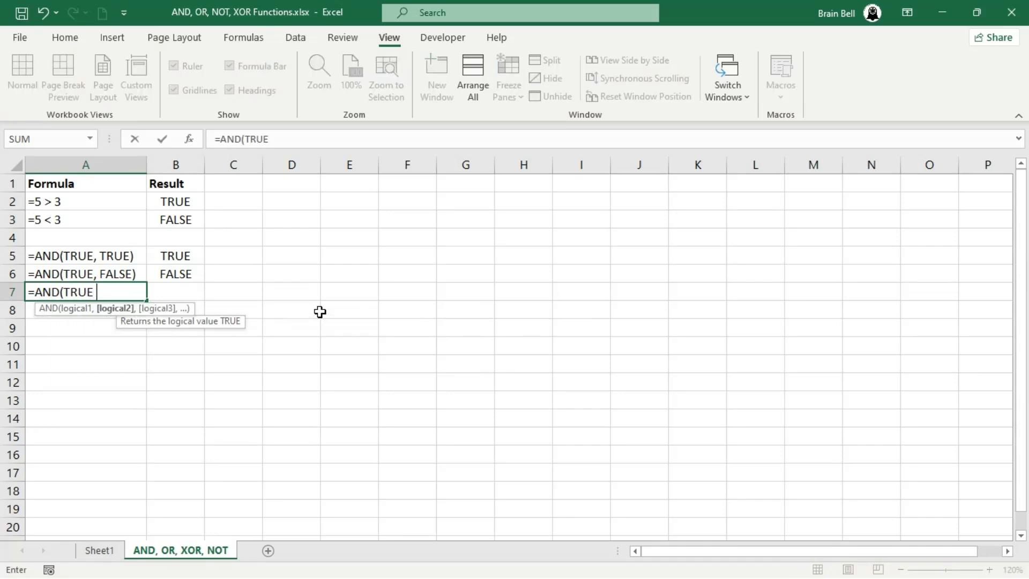
{"action": "type", "text": ", TRUE,"}
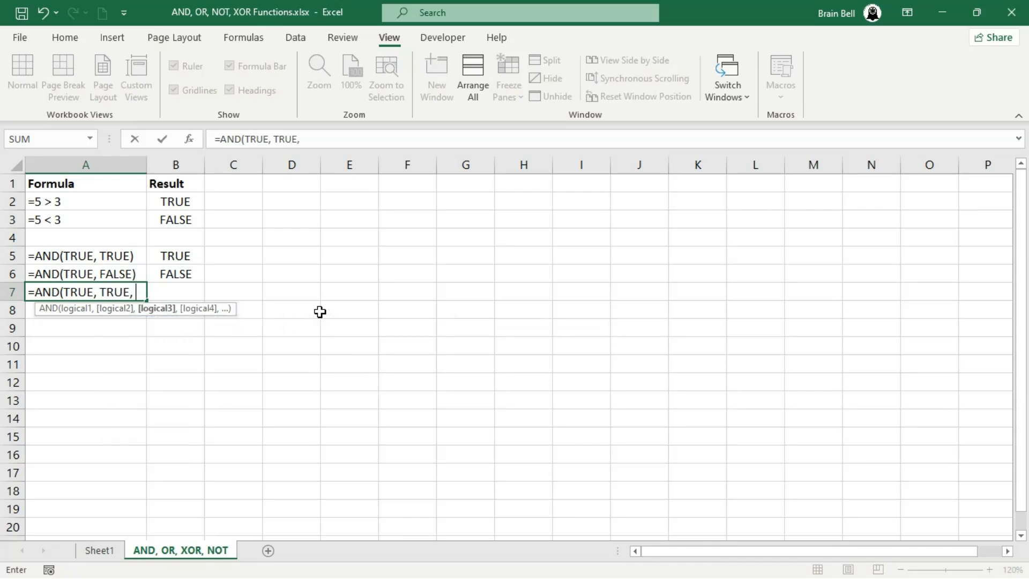
{"action": "type", "text": " FALSE)"}
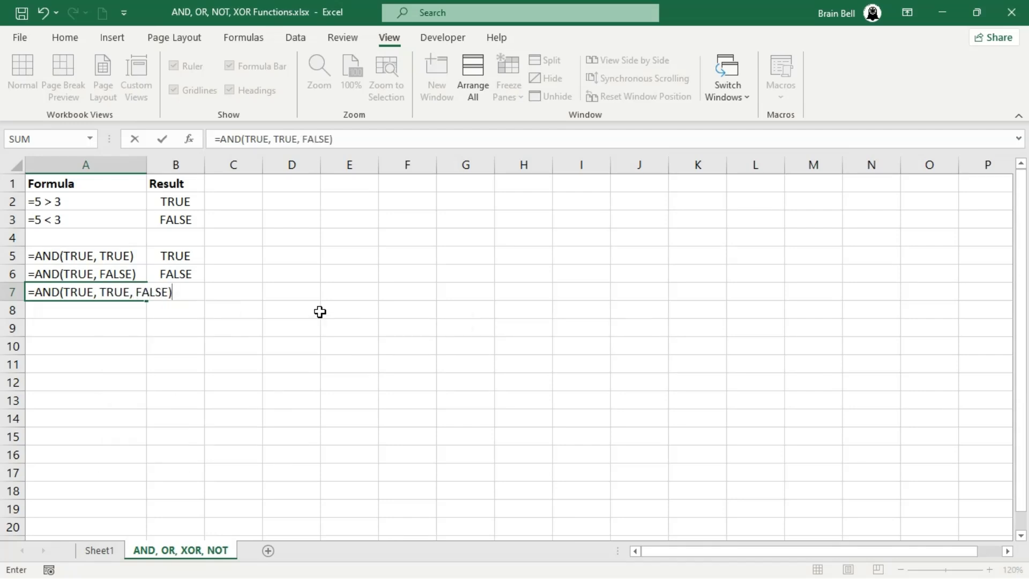
{"action": "key", "text": "Tab"}
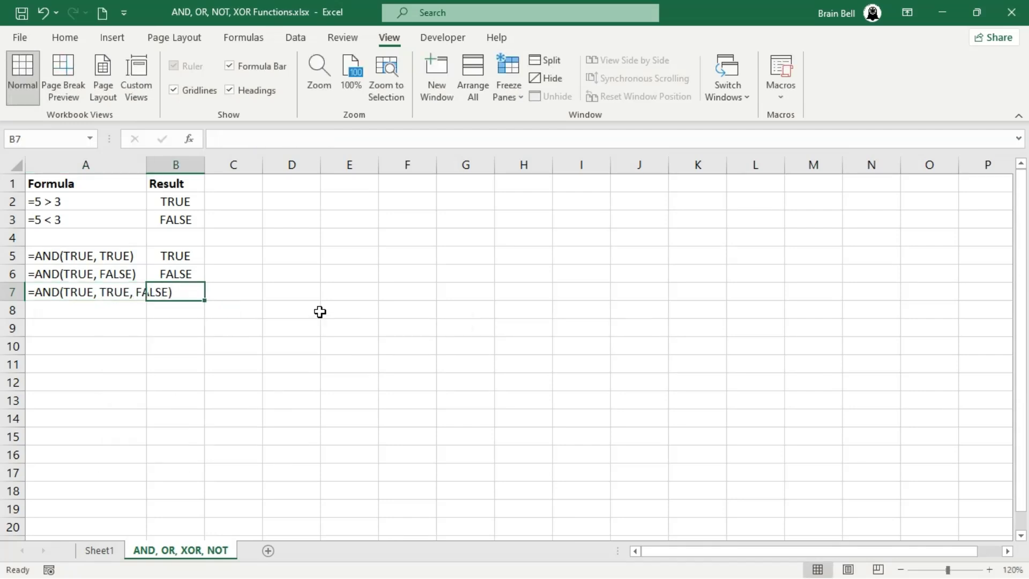
{"action": "double_click", "coordinate": [147, 165]}
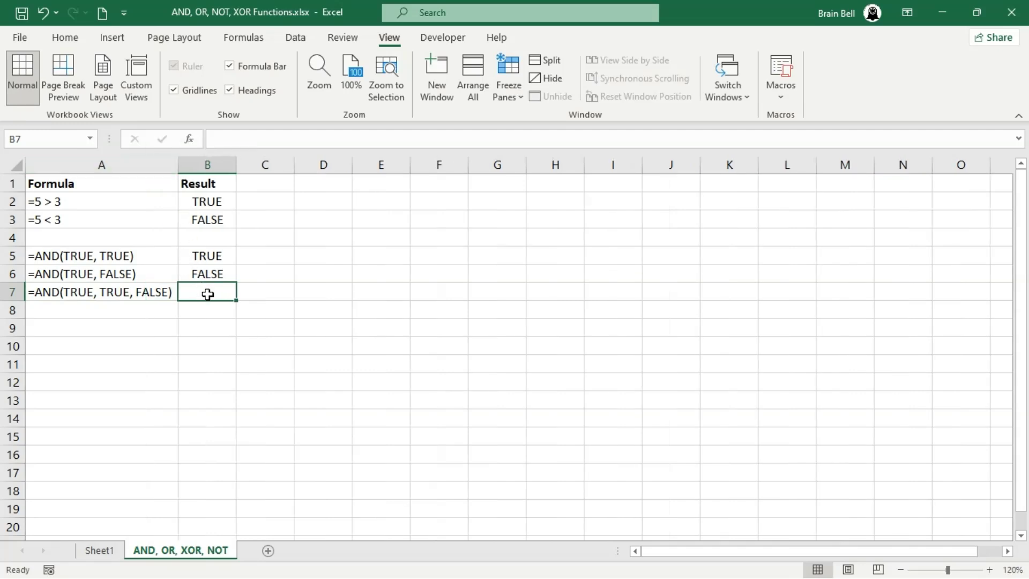
Calculate =AND(TRUE, TRUE, FALSE) in the Result column at B7
{"action": "type", "text": "="}
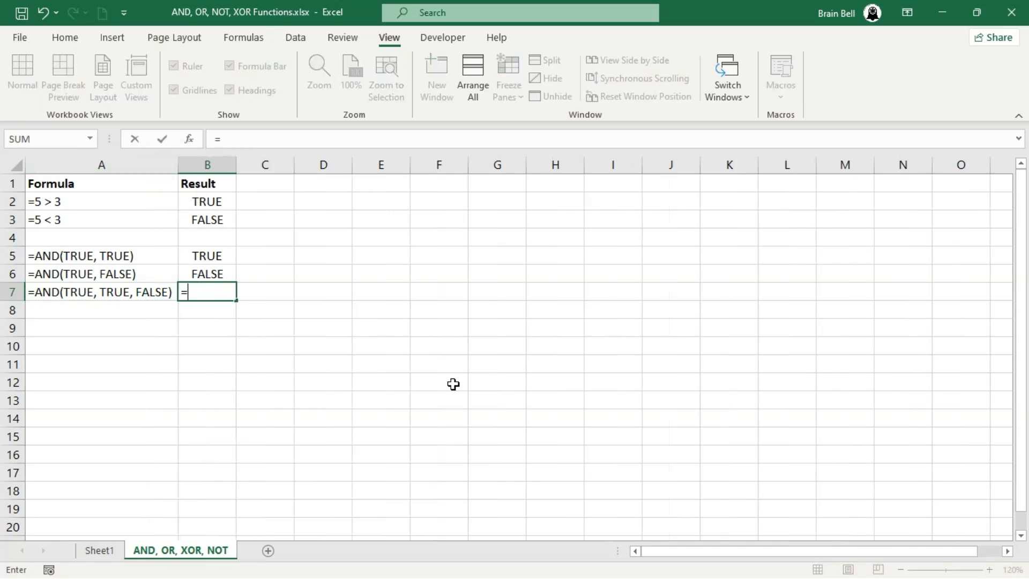
{"action": "type", "text": "AND(TRUE"}
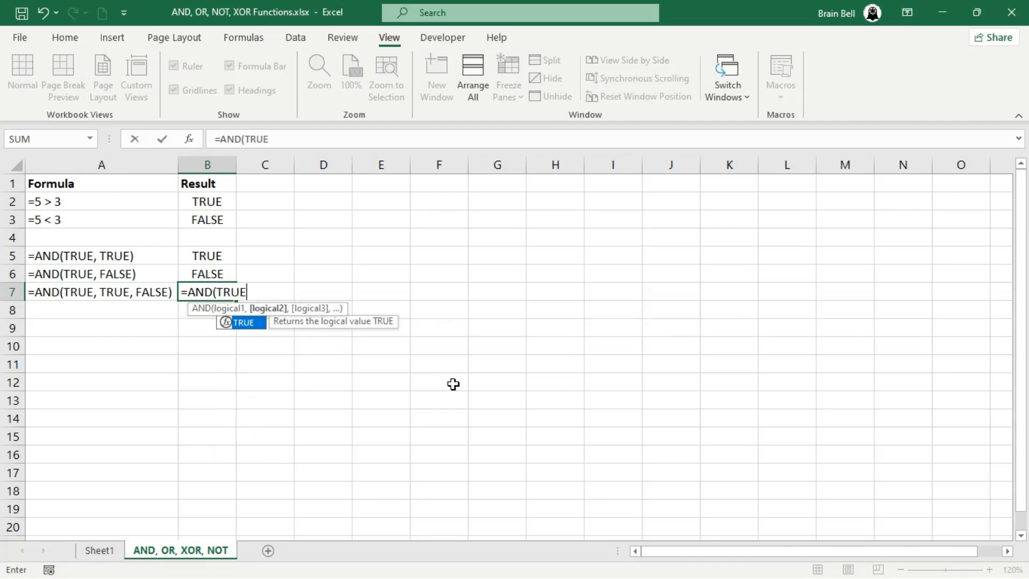
{"action": "type", "text": ", TRUE, FALSE"}
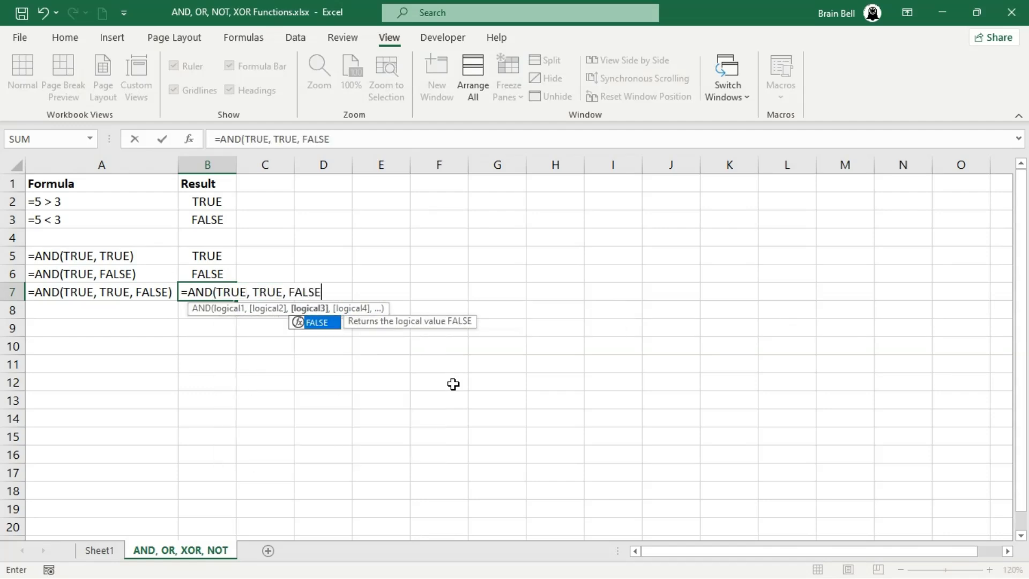
{"action": "type", "text": ")"}
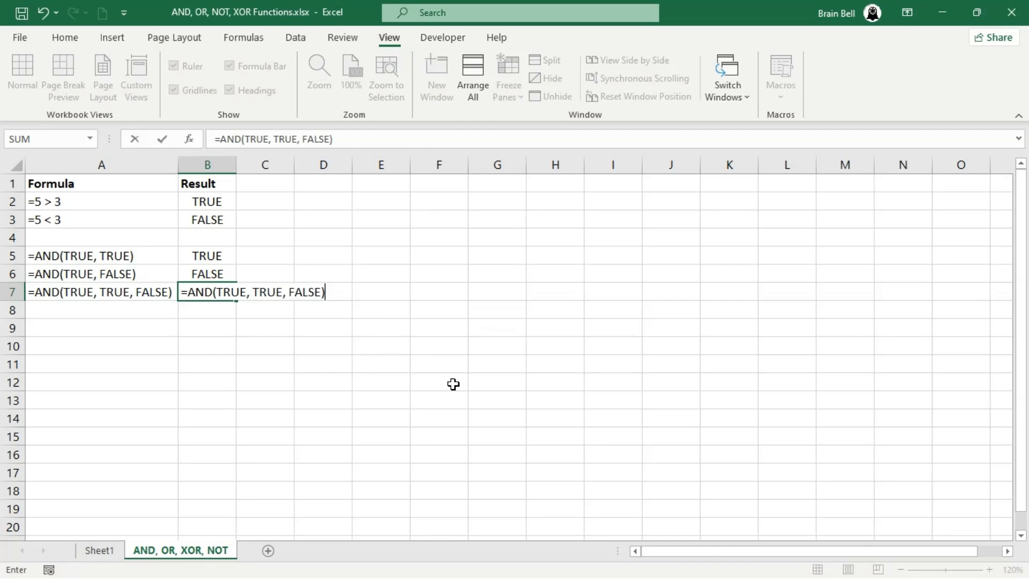
{"action": "key", "text": "Return"}
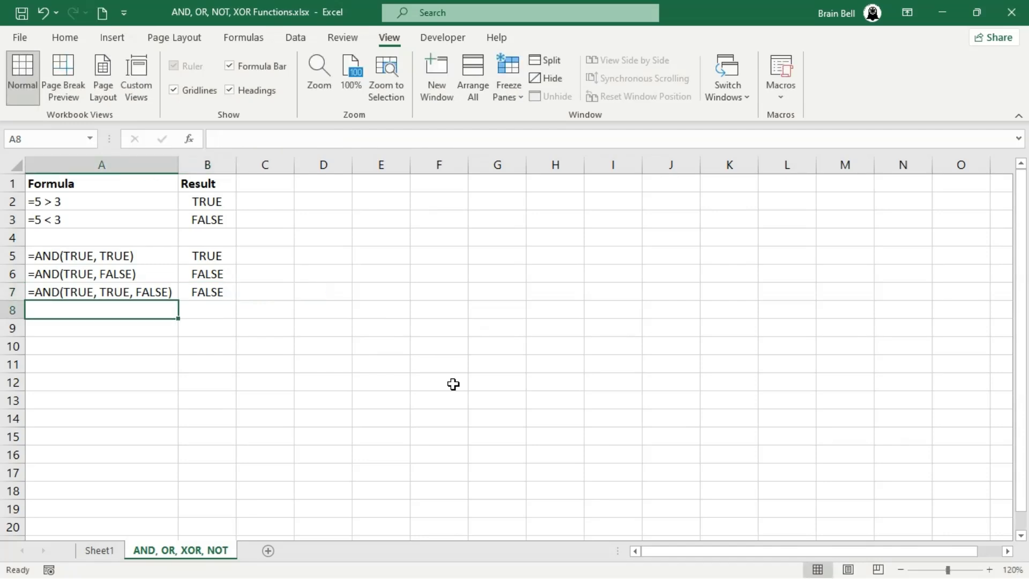
Enter =AND(5>3, 4>3) as formula text in A8 and as a calculated formula in B8
{"action": "type", "text": "=A"}
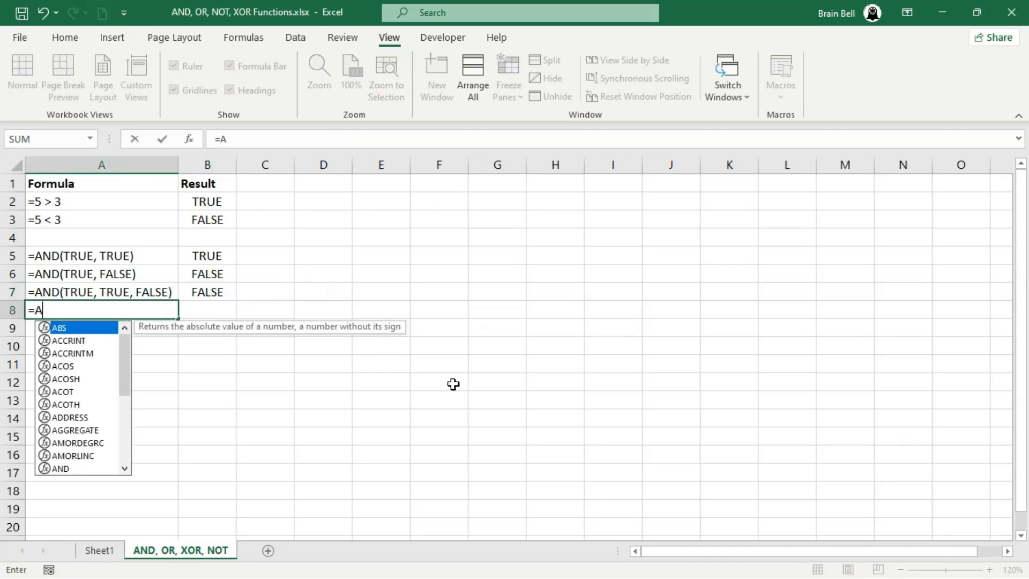
{"action": "type", "text": "ND(5"}
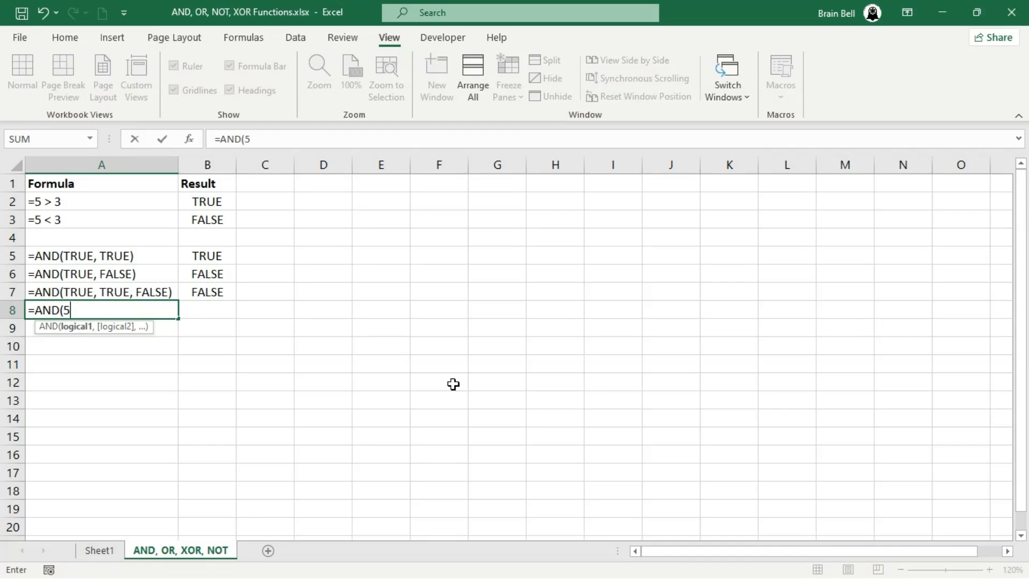
{"action": "type", "text": ">3, "}
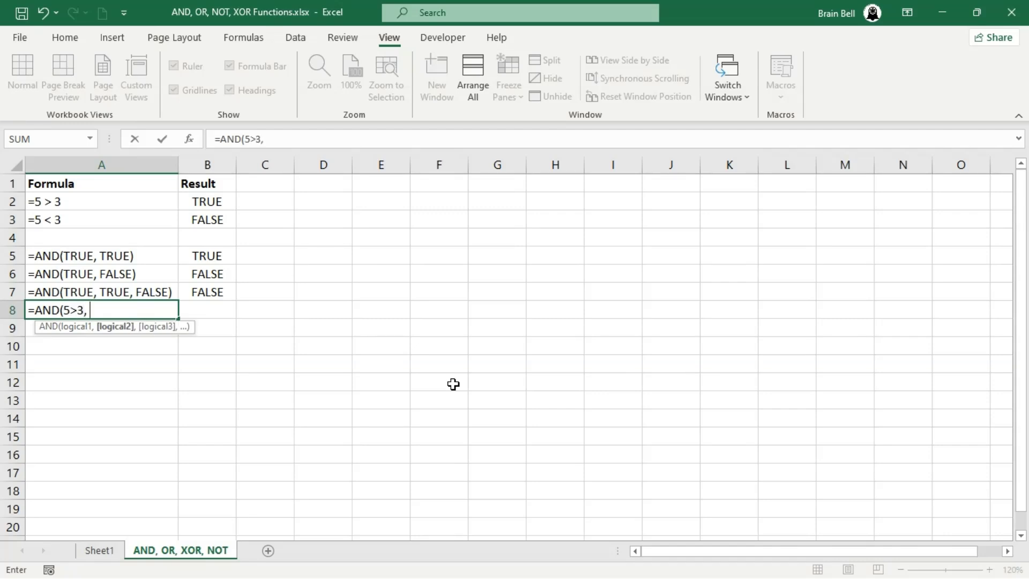
{"action": "type", "text": "4>3)"}
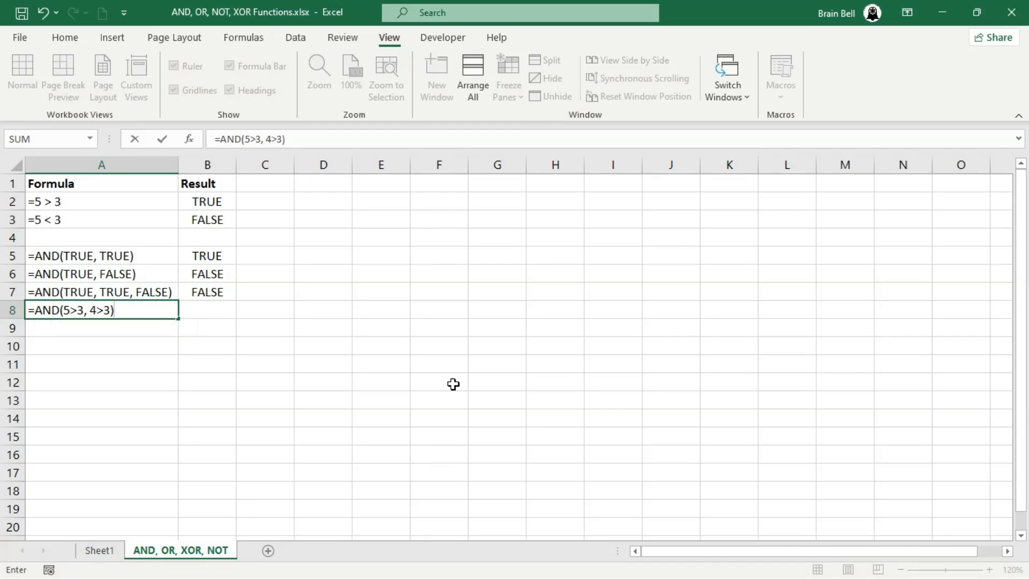
{"action": "key", "text": "Return"}
{"action": "type", "text": "=AND(5<"}
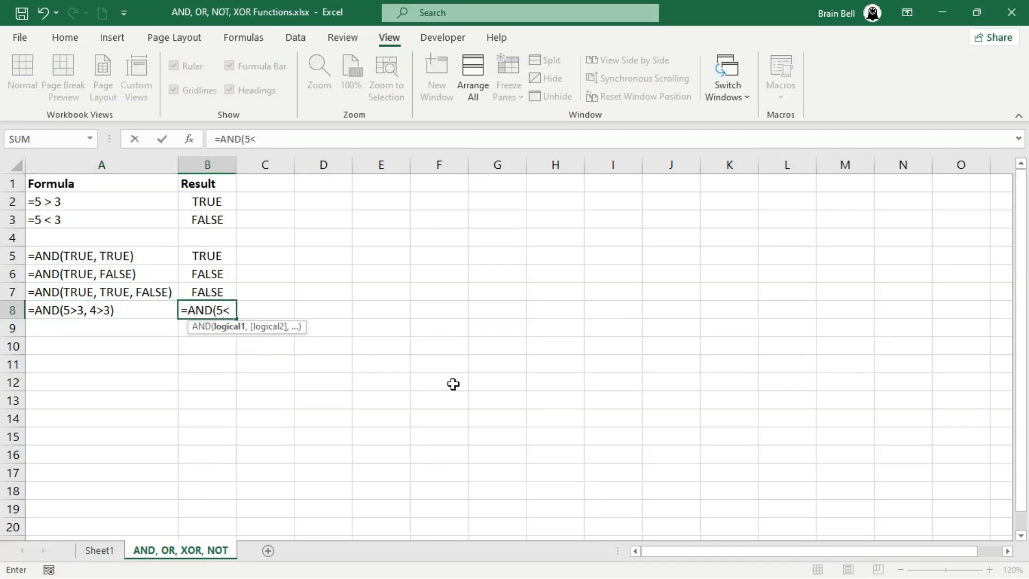
{"action": "key", "text": "BackSpace"}
{"action": "type", "text": ">3, "}
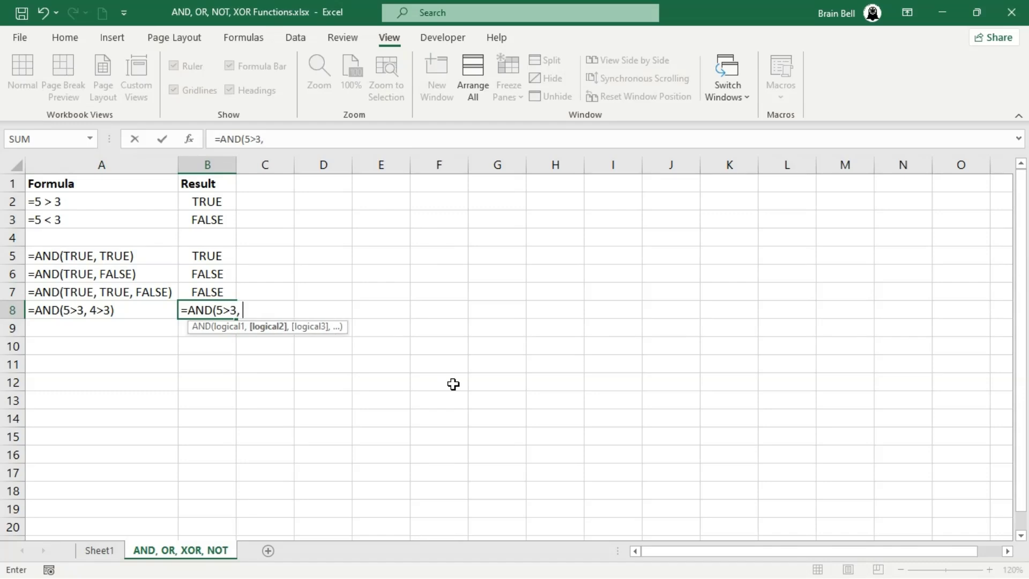
{"action": "type", "text": "4>3)"}
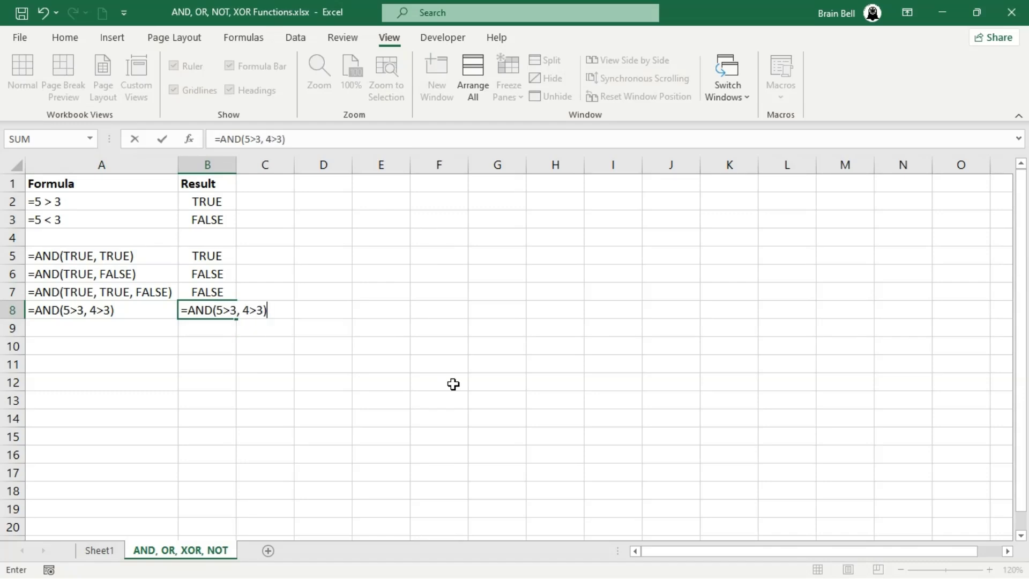
{"action": "key", "text": "Return"}
Enter =AND(5>3, 4<3) as formula text in A9 and as a calculated formula in B9
{"action": "type", "text": "="}
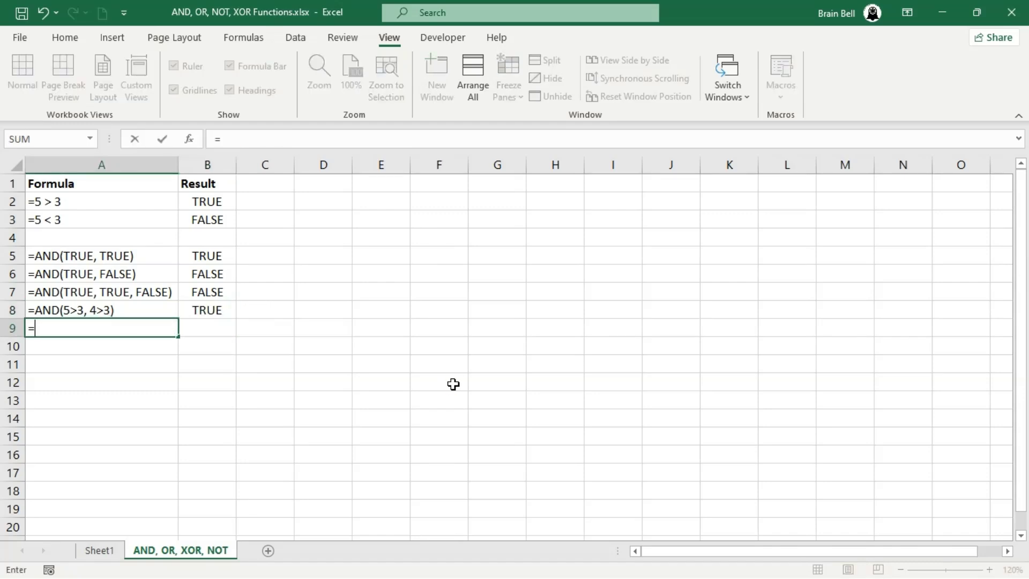
{"action": "type", "text": "AND(5"}
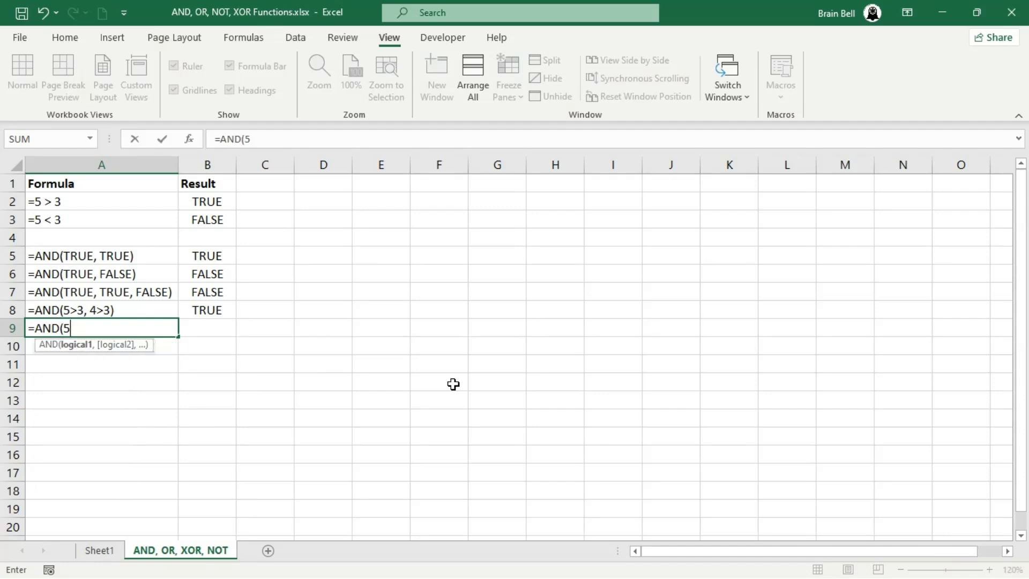
{"action": "type", "text": ">3, 4<3)"}
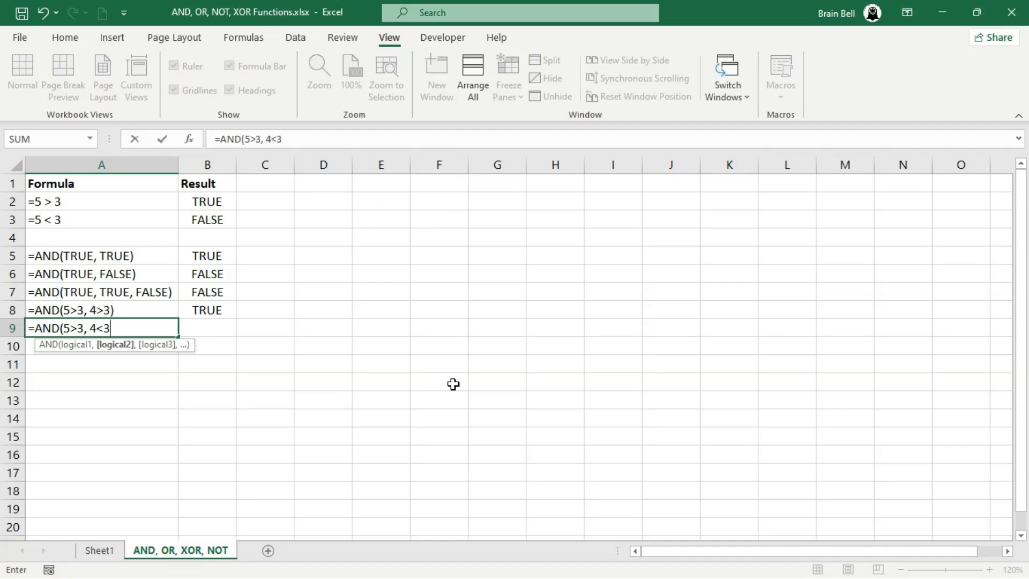
{"action": "key", "text": "Tab"}
{"action": "type", "text": "=AND"}
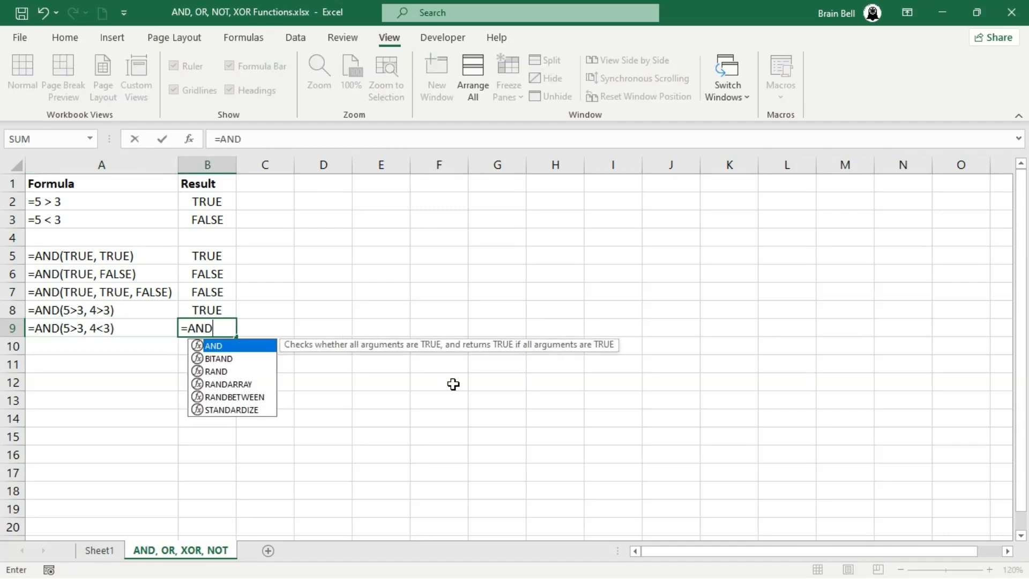
{"action": "type", "text": "(5>3, 4<3)"}
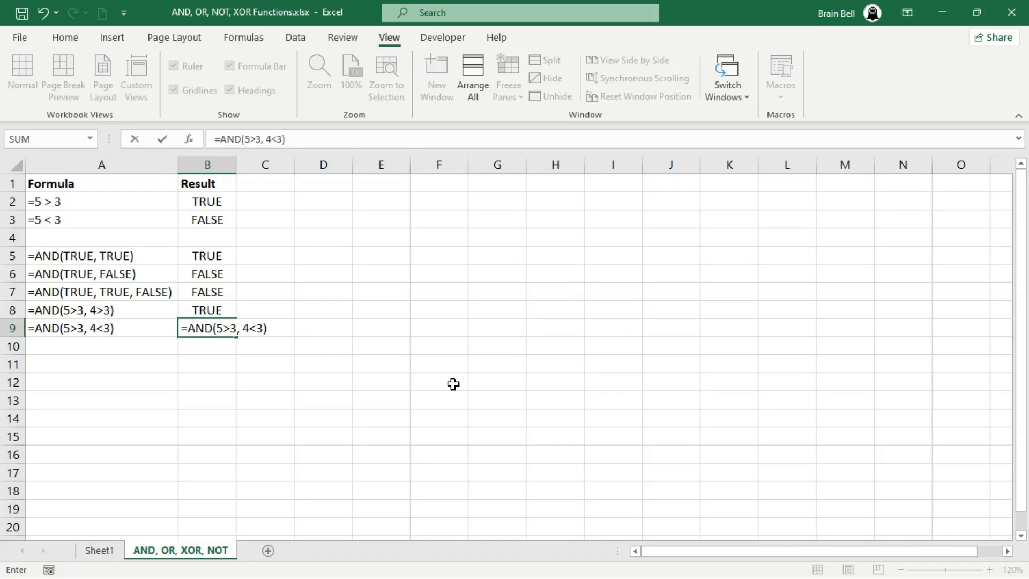
{"action": "key", "text": "Return"}
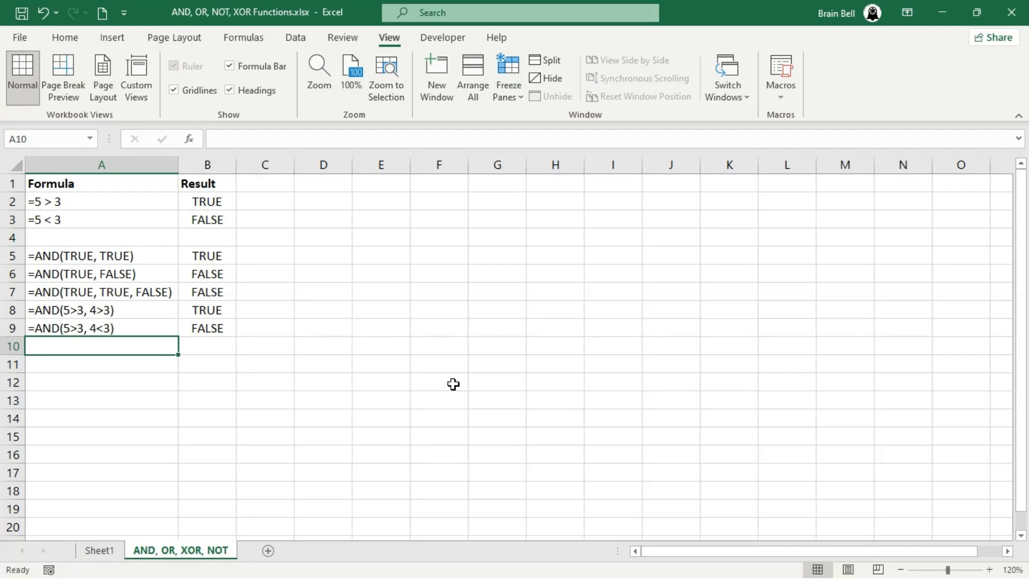
Leave row 10 blank and enter =OR(TRUE, TRUE) as text in A11 and as a calculated formula in B11
{"action": "key", "text": "Down"}
{"action": "type", "text": "=OR("}
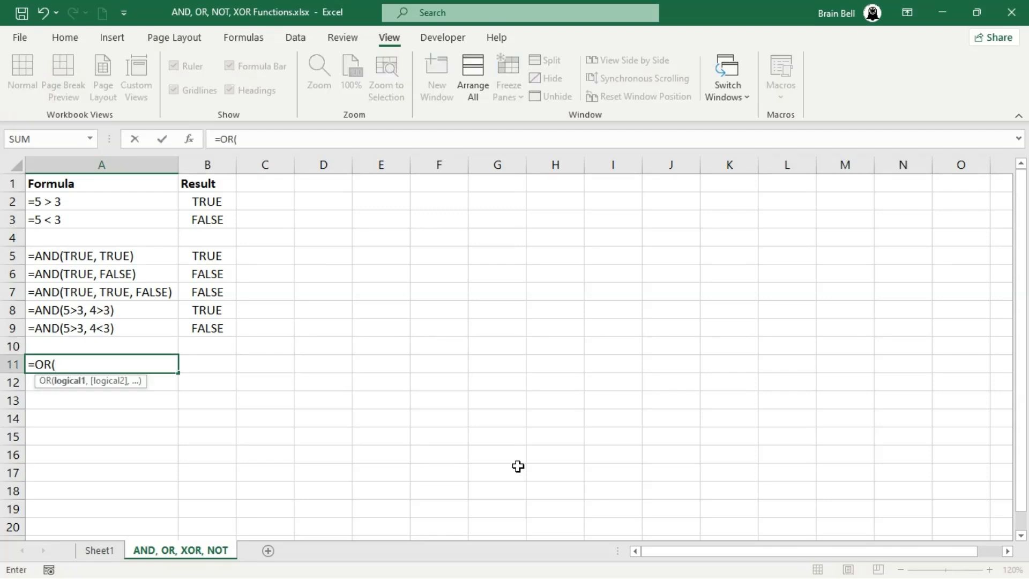
{"action": "type", "text": "TRUE, T"}
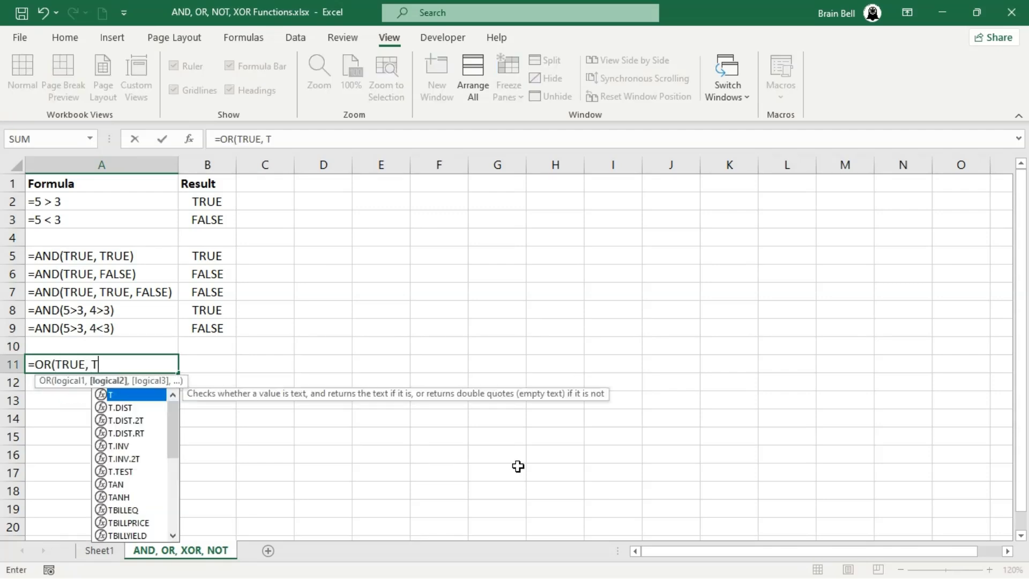
{"action": "type", "text": "RUE)"}
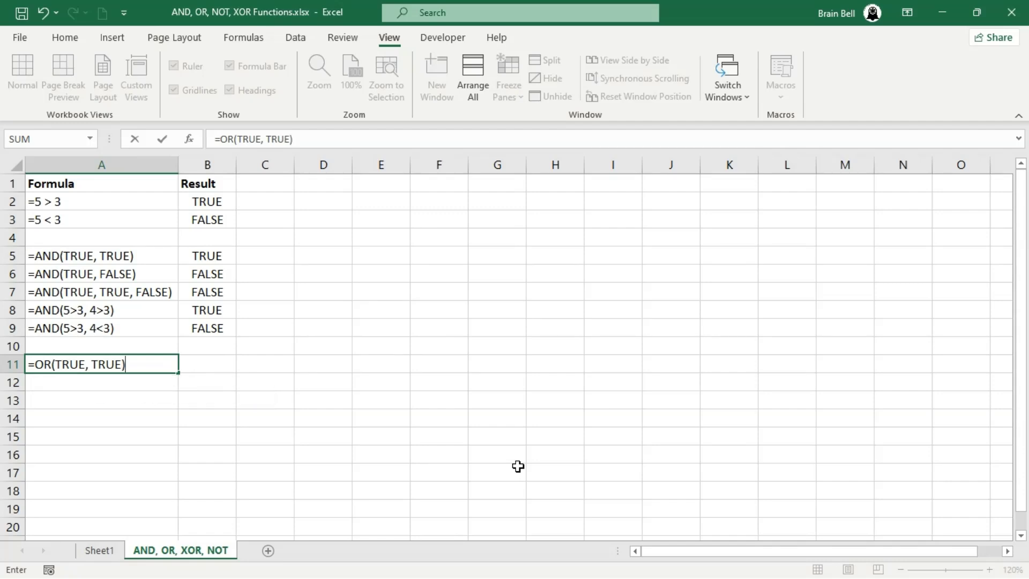
{"action": "key", "text": "Tab"}
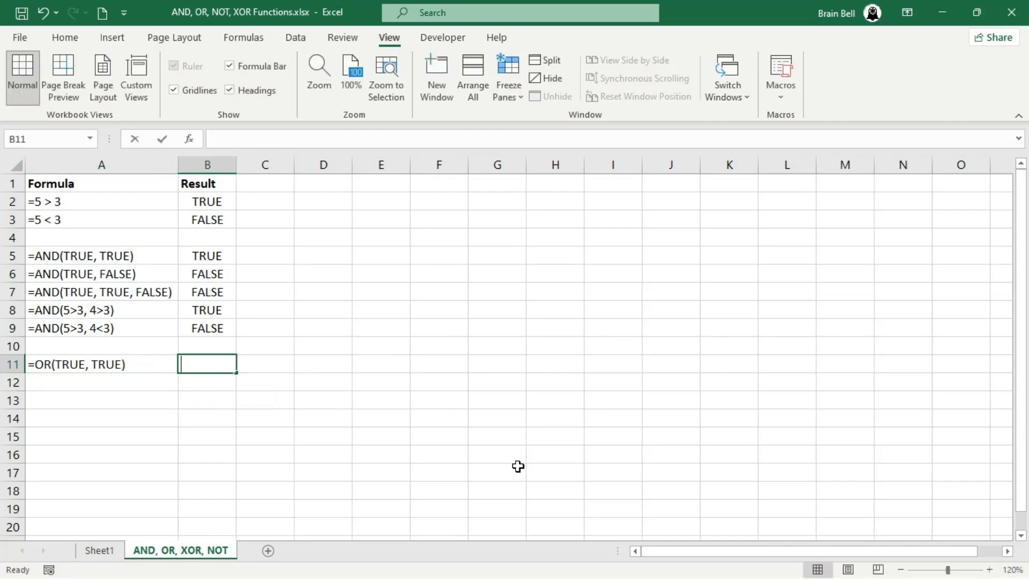
{"action": "type", "text": "=OR(TRU"}
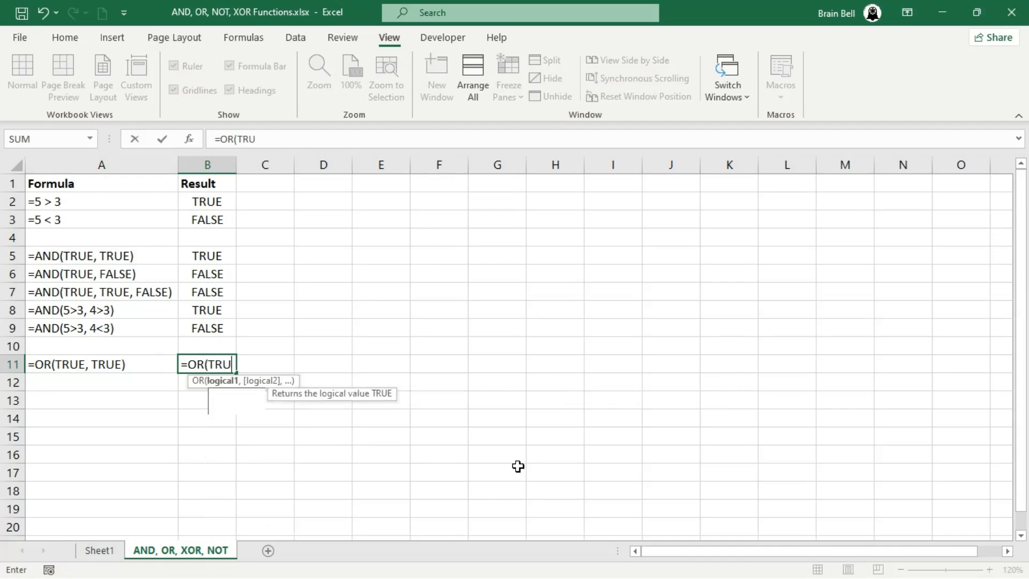
{"action": "type", "text": "E, TRUE)"}
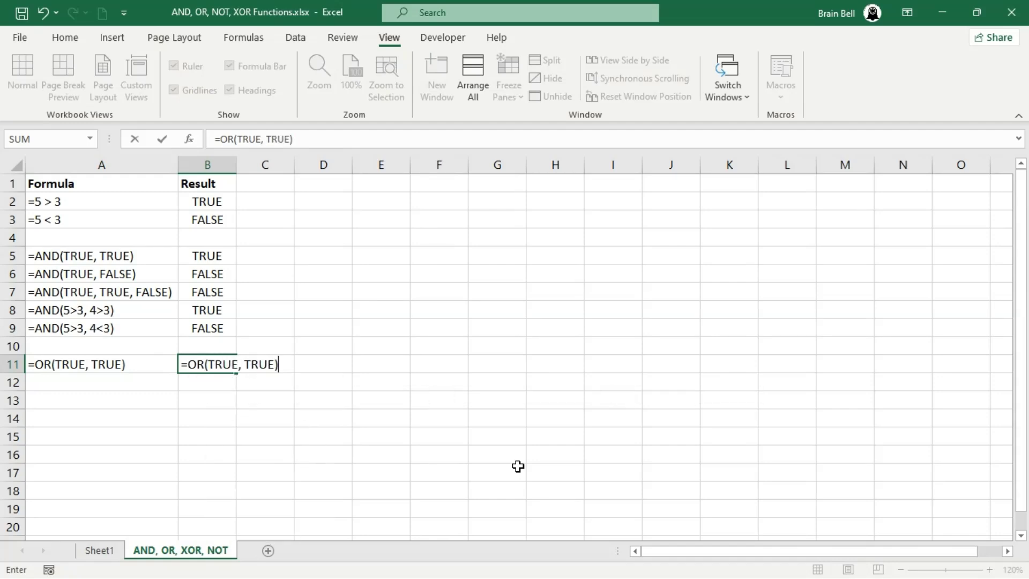
{"action": "key", "text": "Return"}
Enter =OR(TRUE, FALSE) as formula text in A12 and as a calculated formula in B12
{"action": "type", "text": "=O"}
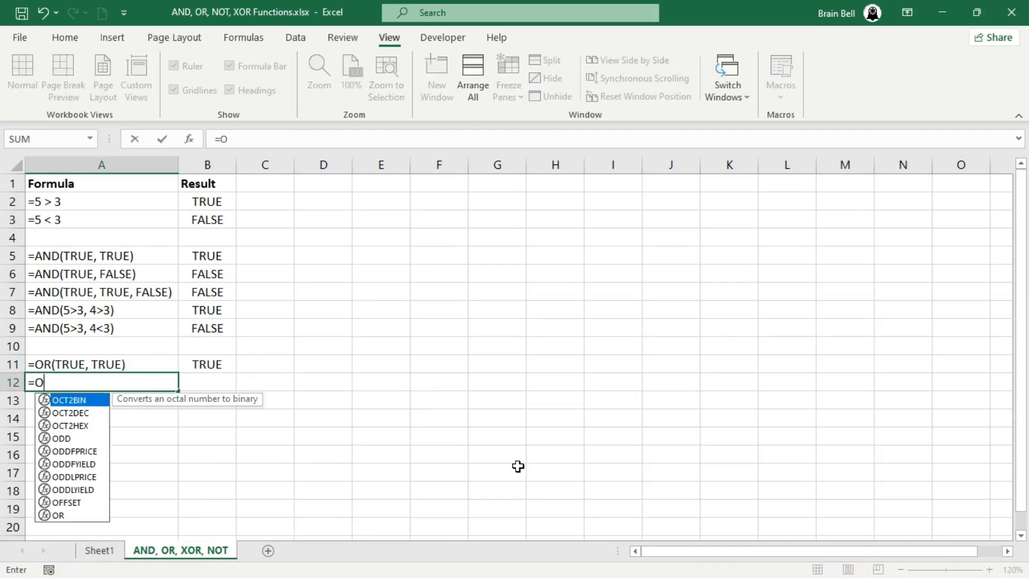
{"action": "type", "text": "R(TRUE"}
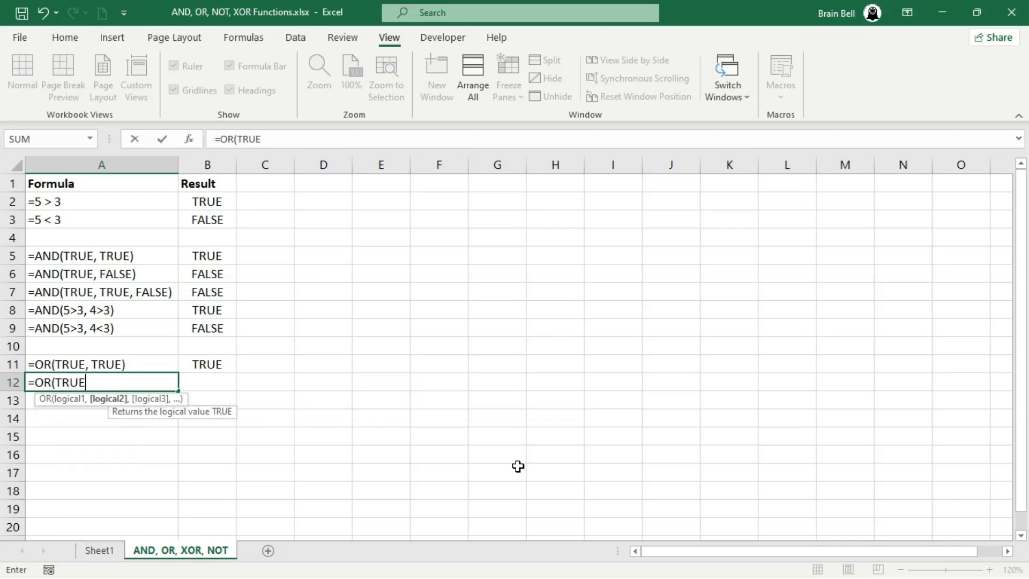
{"action": "type", "text": ", FALSE)"}
{"action": "key", "text": "Tab"}
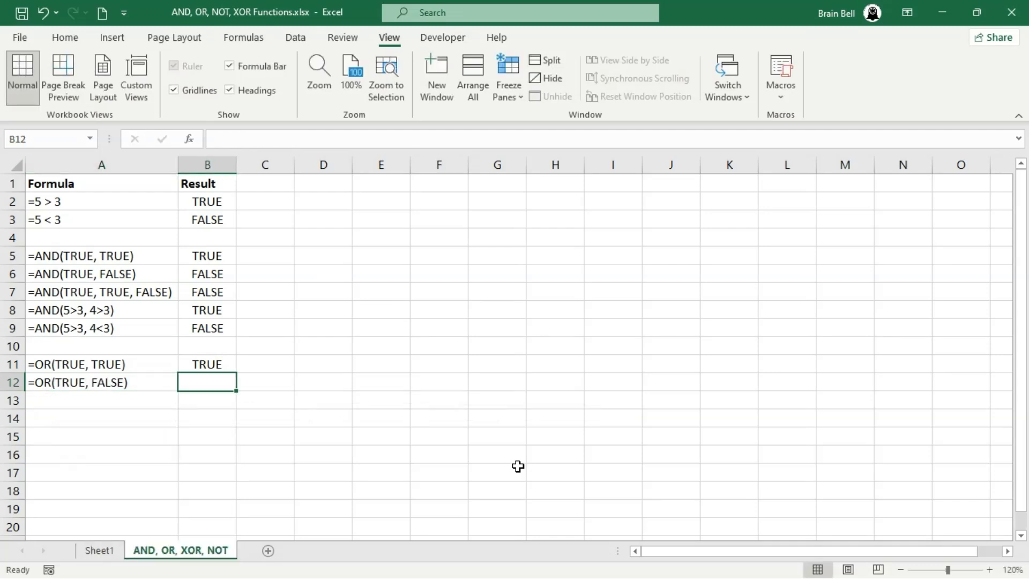
{"action": "type", "text": "=OR"}
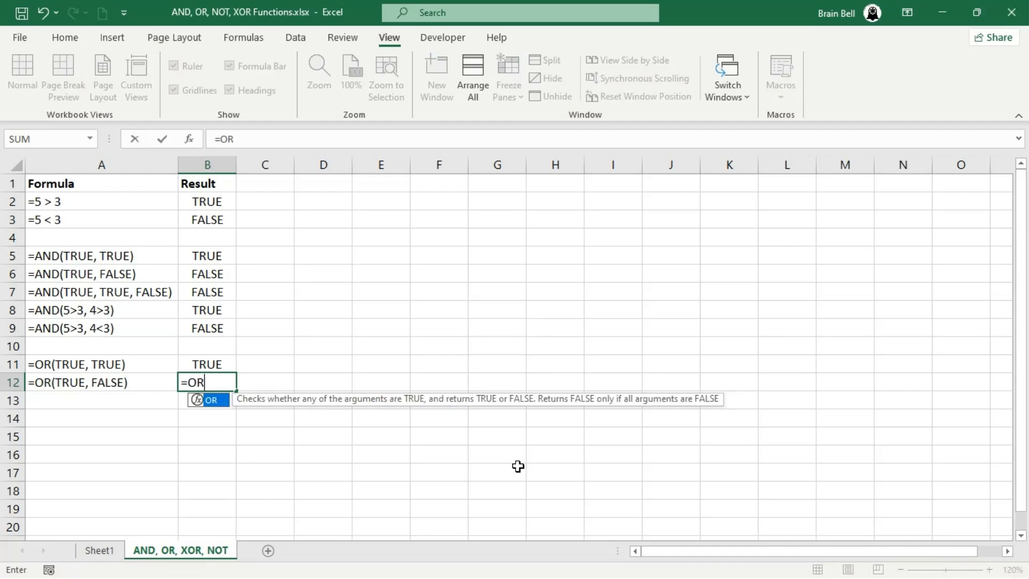
{"action": "type", "text": "(TRUE, FALSE)"}
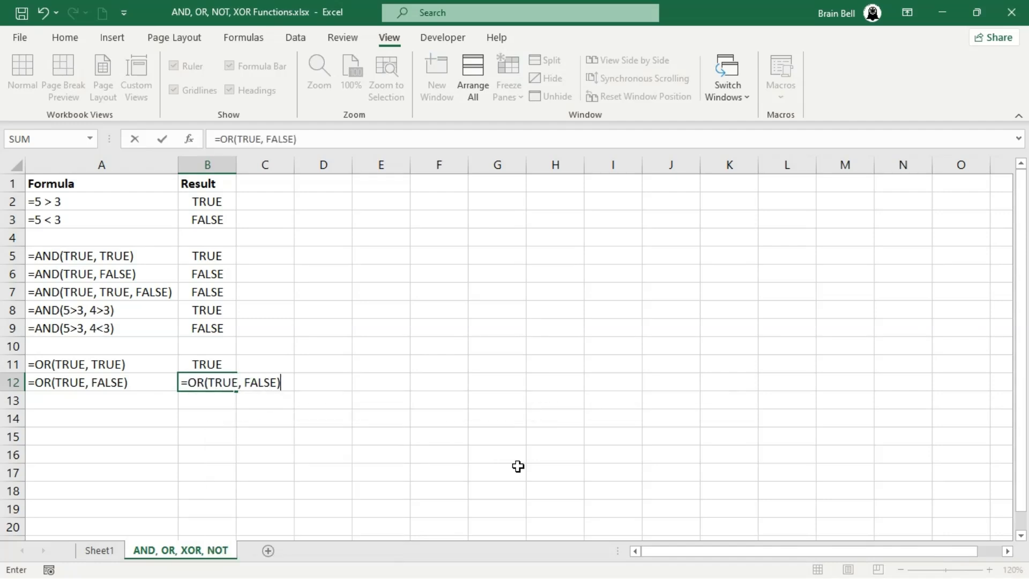
{"action": "key", "text": "Return"}
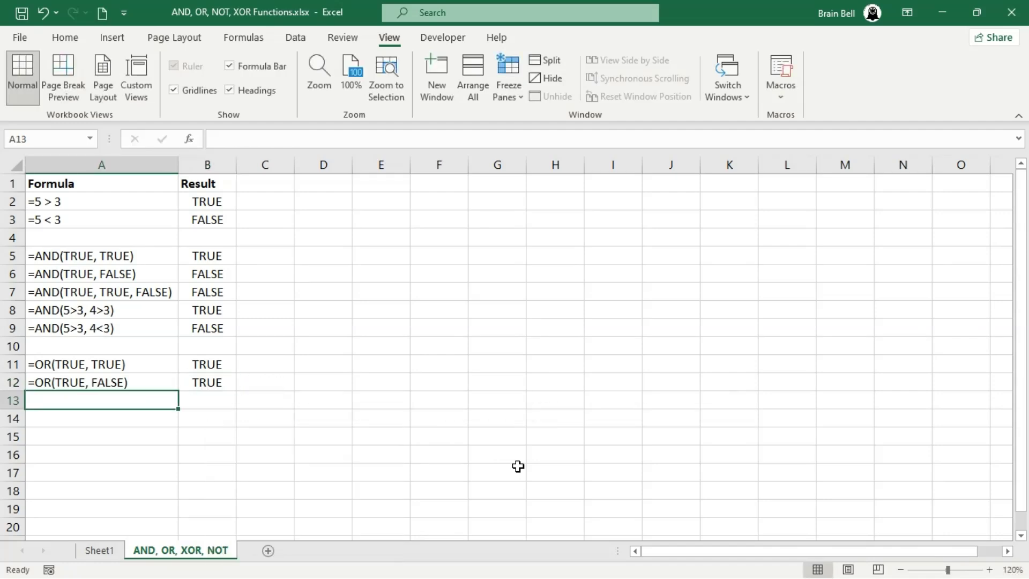
Enter =OR(FALSE, FALSE) as formula text in A13 and as a calculated formula in B13
{"action": "type", "text": "=OR"}
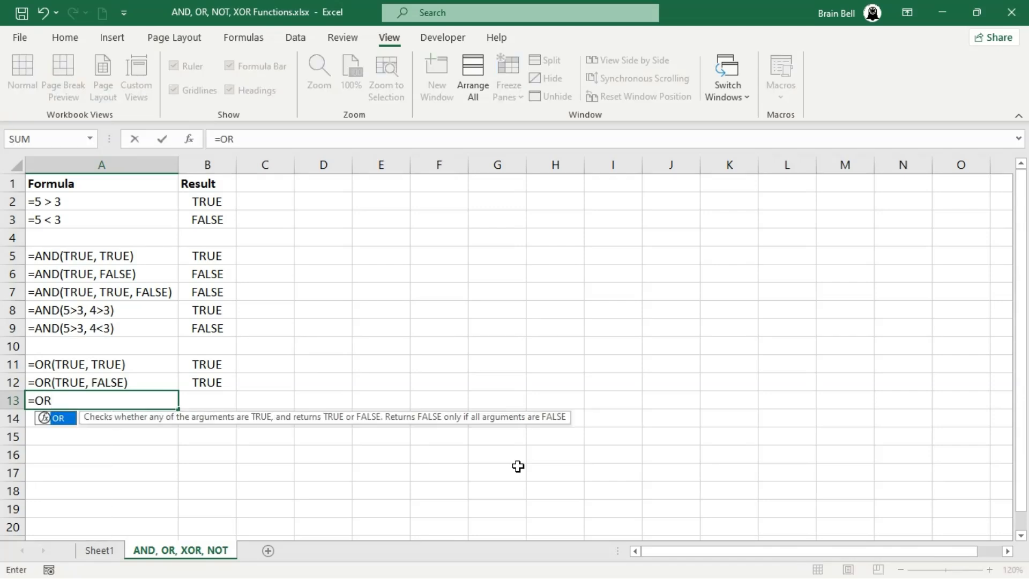
{"action": "type", "text": "(FALSE, FA"}
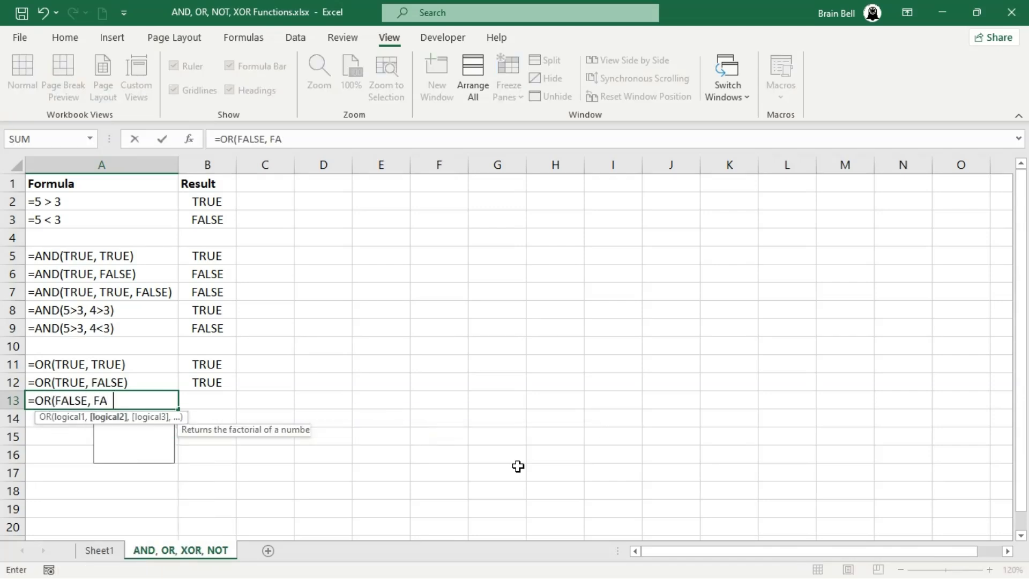
{"action": "type", "text": "LSE)"}
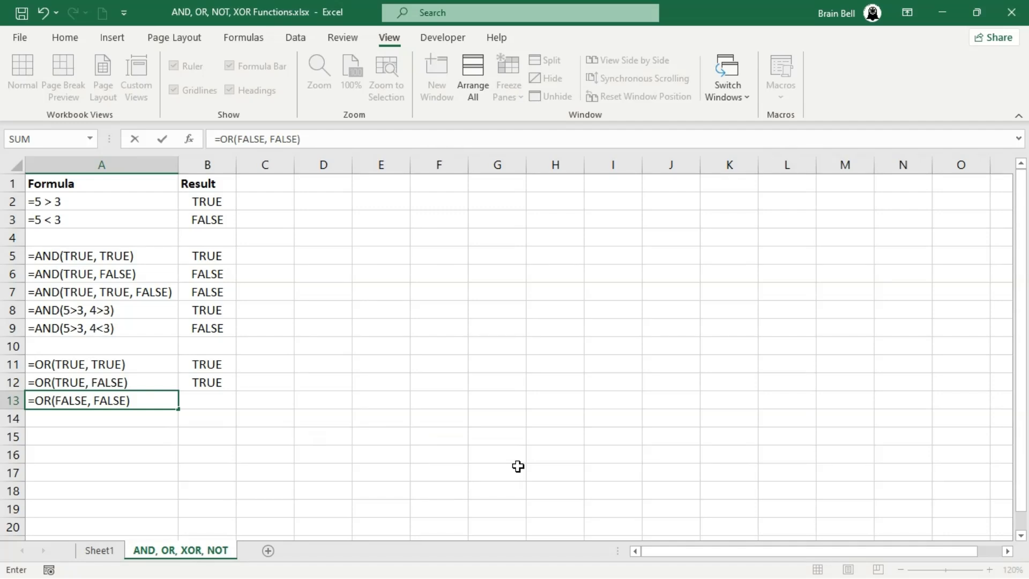
{"action": "key", "text": "Tab"}
{"action": "type", "text": "=OR("}
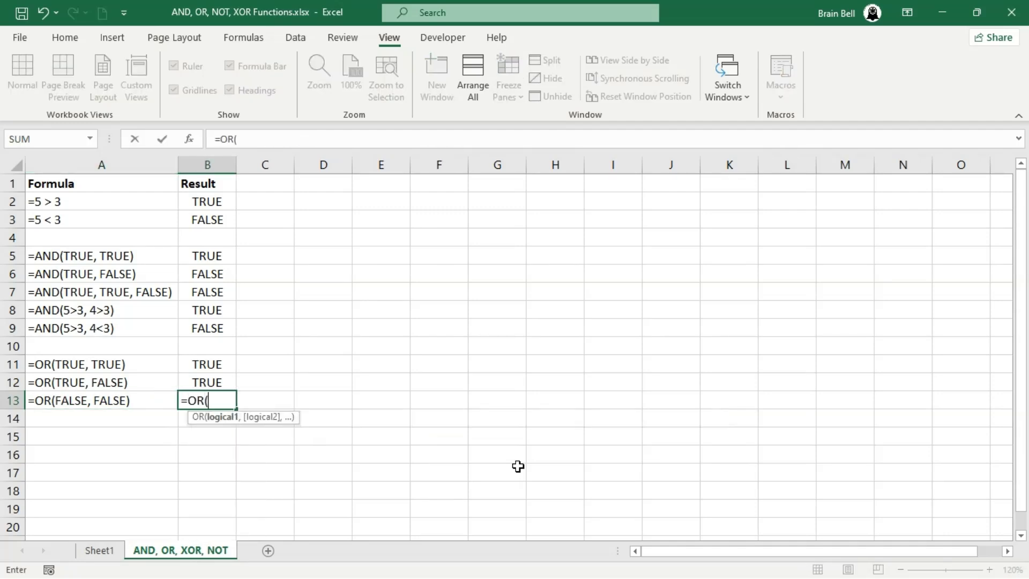
{"action": "type", "text": "FALSE, FAL"}
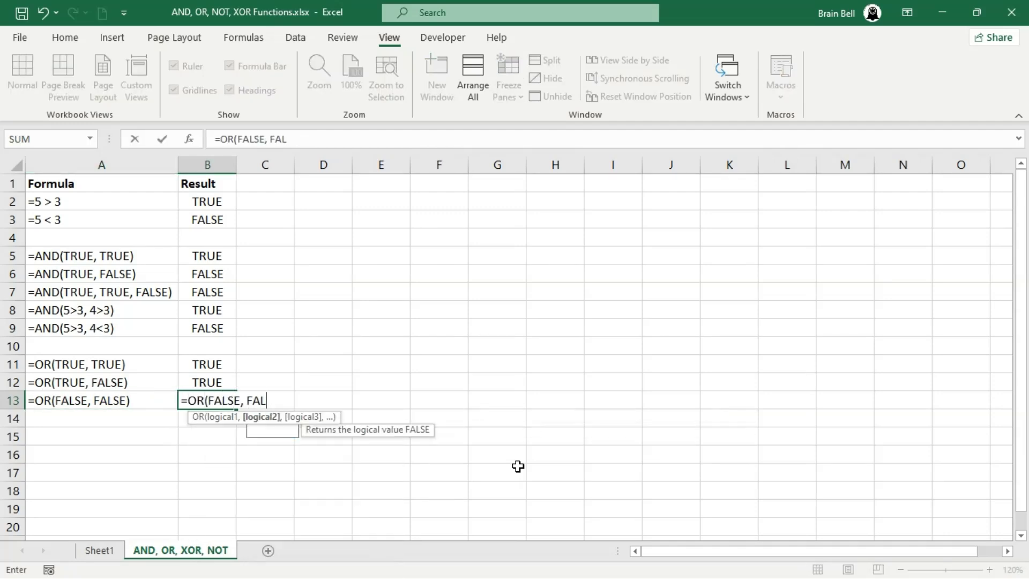
{"action": "type", "text": "SE)"}
{"action": "key", "text": "Return"}
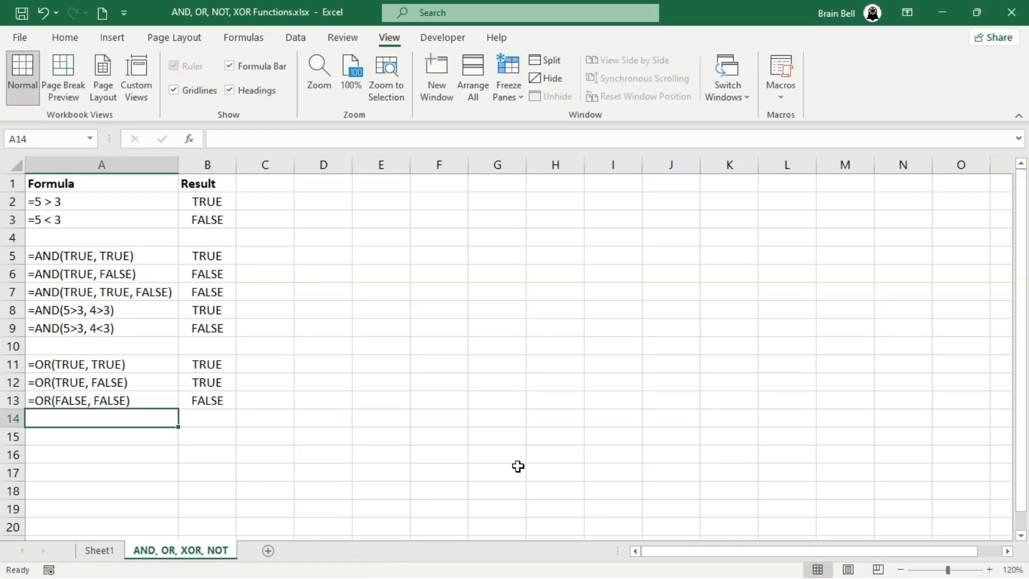
Enter =OR(TRUE, FALSE, FALSE) as formula text in A14 and as a calculated formula in B14
{"action": "type", "text": "=OR"}
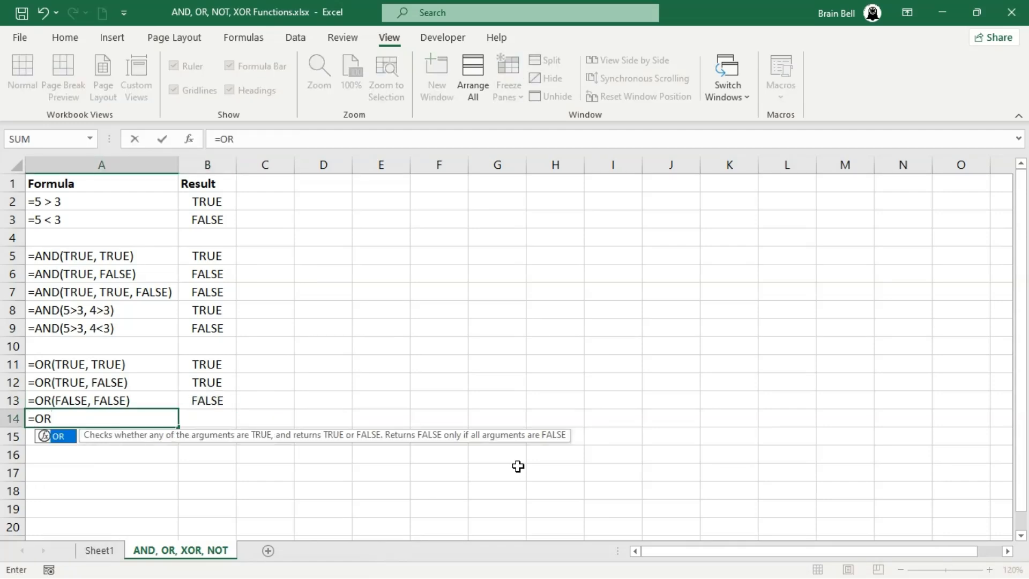
{"action": "type", "text": "(TRUE, FAL"}
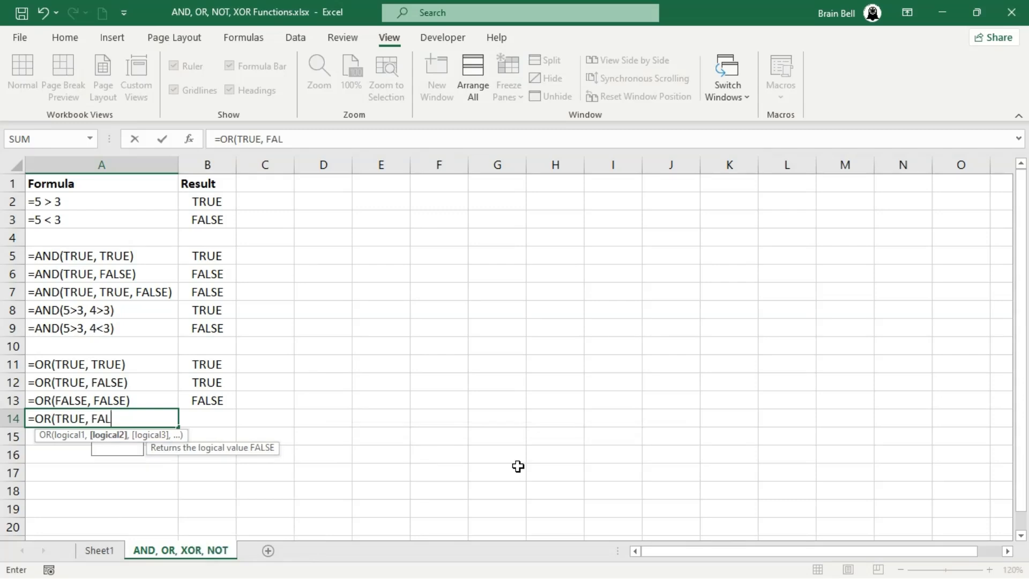
{"action": "type", "text": "SE, FALSE)"}
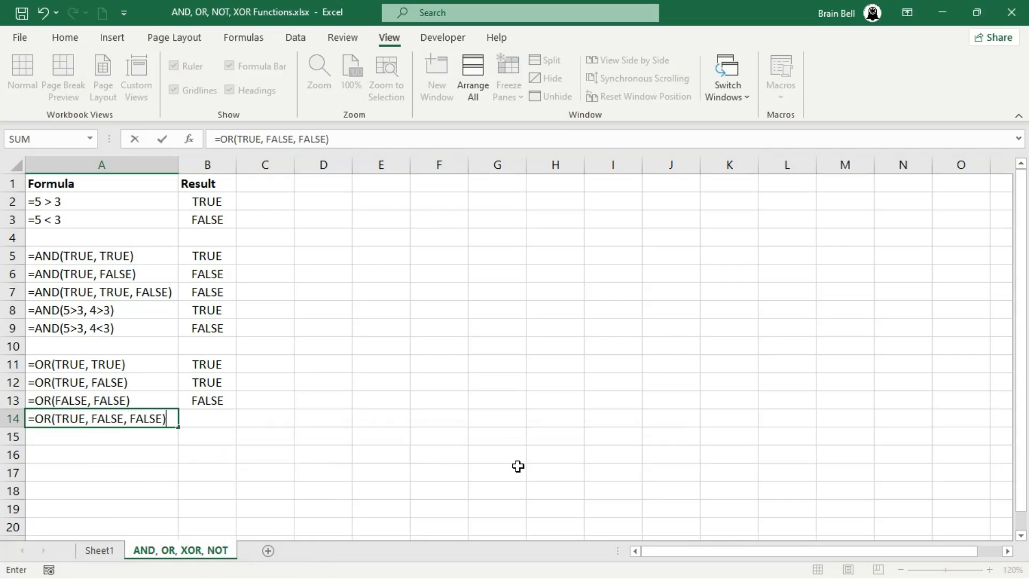
{"action": "key", "text": "Tab"}
{"action": "type", "text": "=OR"}
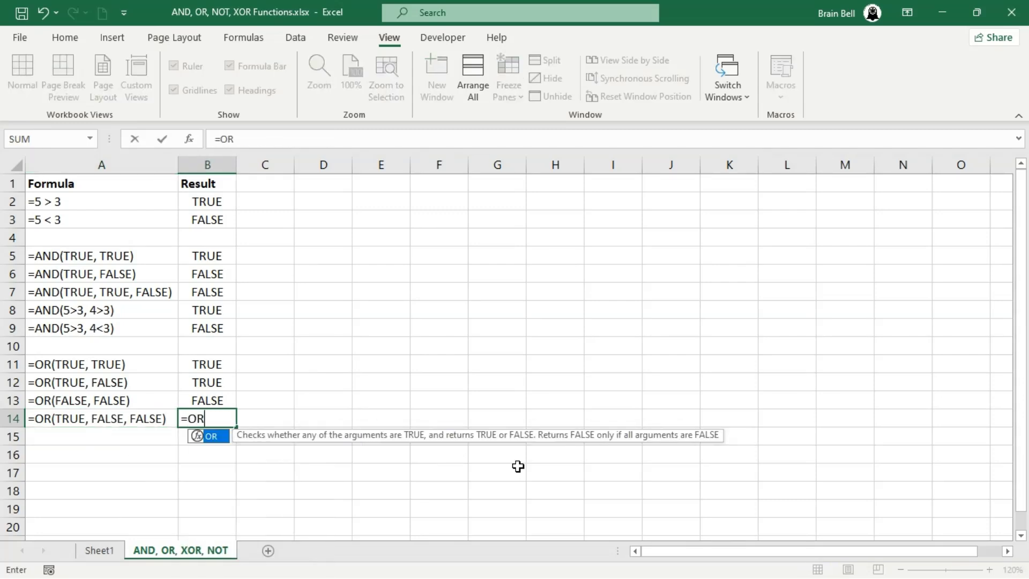
{"action": "type", "text": "(TRUE, "}
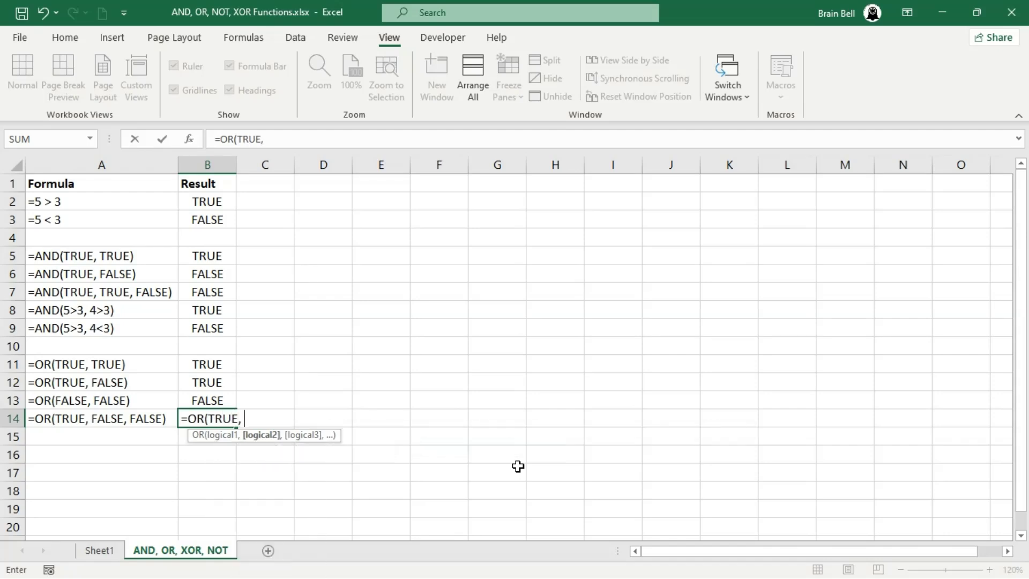
{"action": "type", "text": "FALSE, FALSE)"}
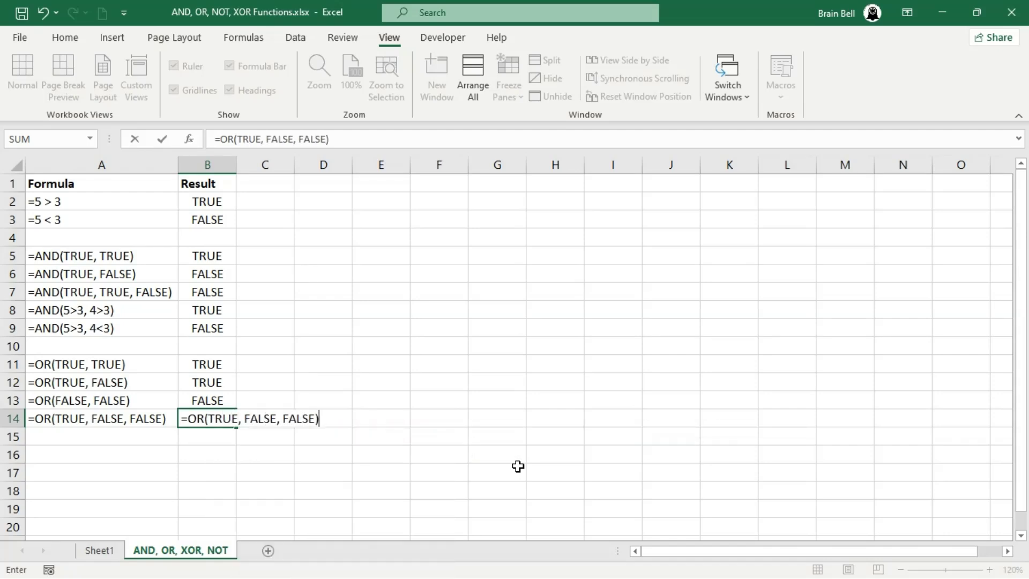
{"action": "key", "text": "ctrl+Return"}
{"action": "key", "text": "Return"}
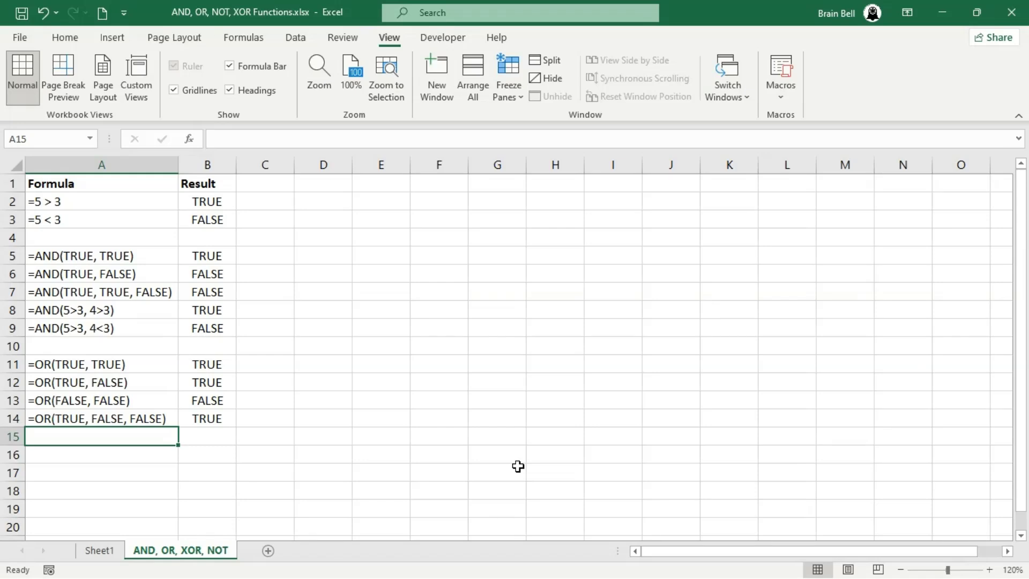
Enter =OR(5>3, 4>3) as formula text in A15 and as a calculated formula in B15
{"action": "type", "text": "=OR"}
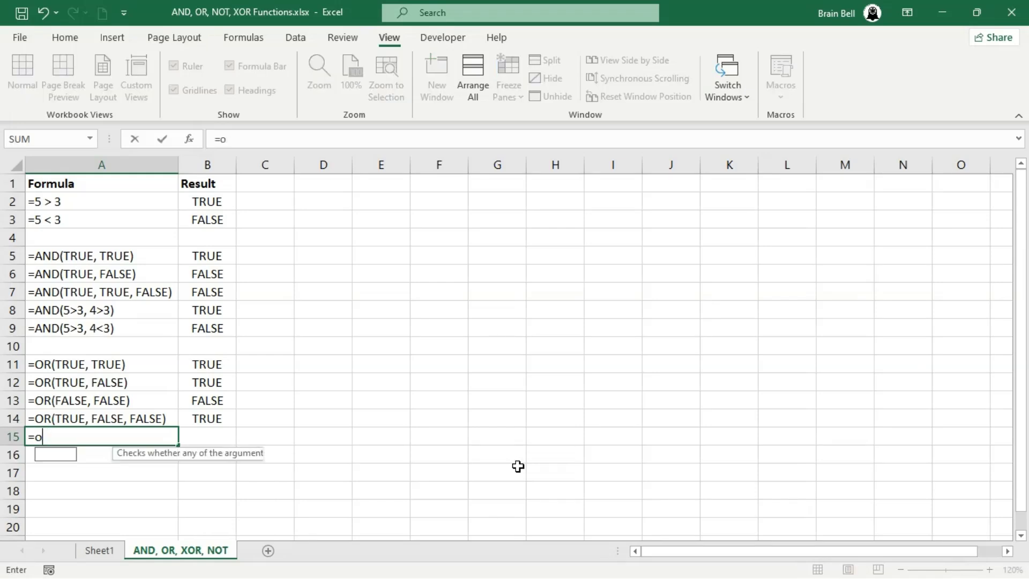
{"action": "type", "text": "("}
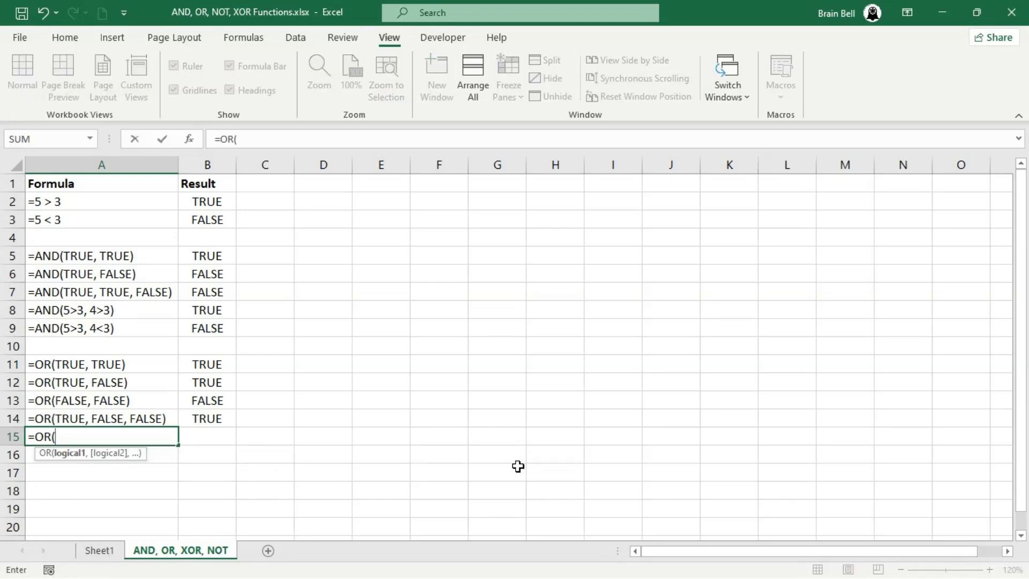
{"action": "type", "text": "5>3, 4>3)"}
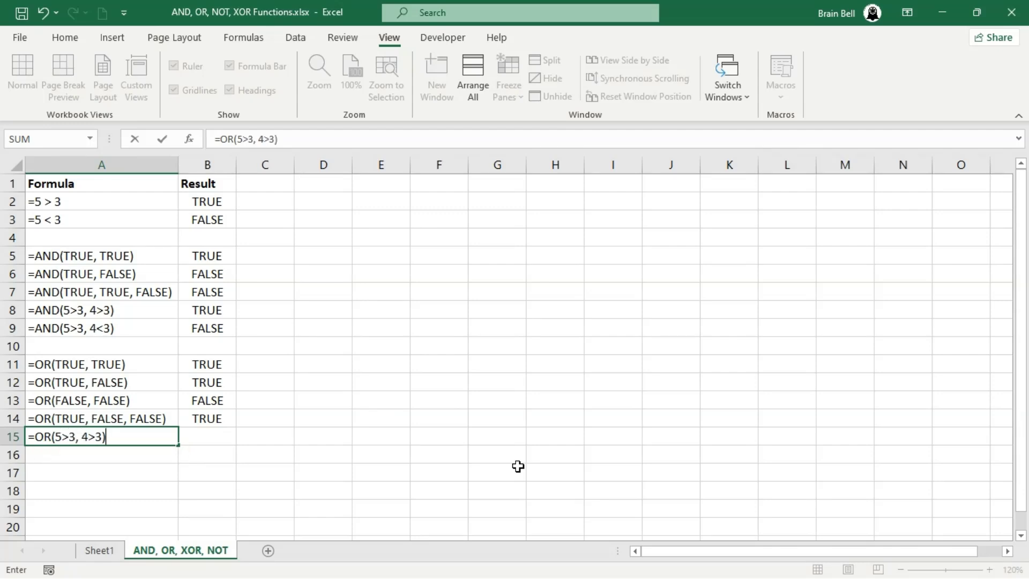
{"action": "key", "text": "Tab"}
{"action": "type", "text": "=OR("}
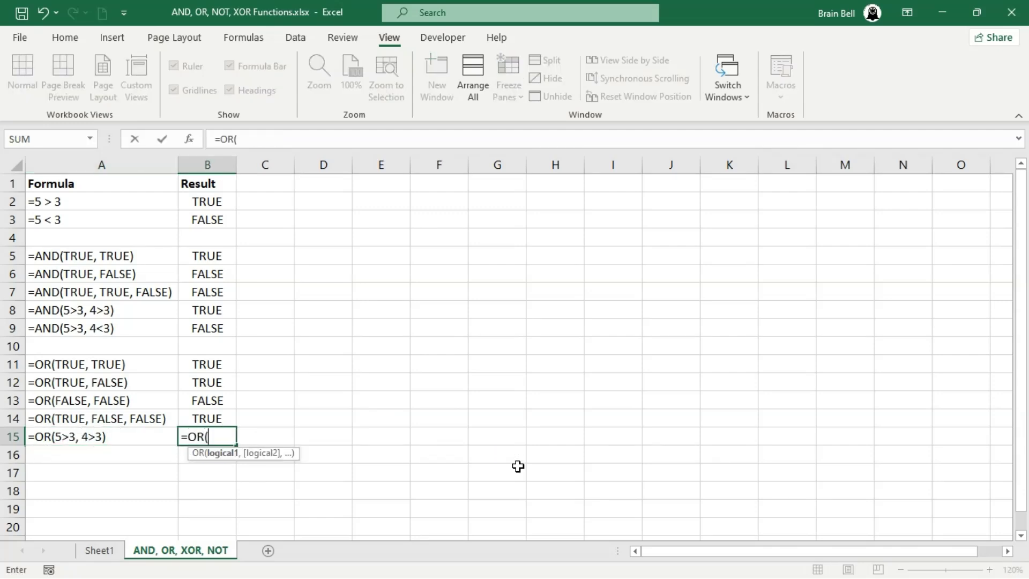
{"action": "type", "text": "5>3, 4<3"}
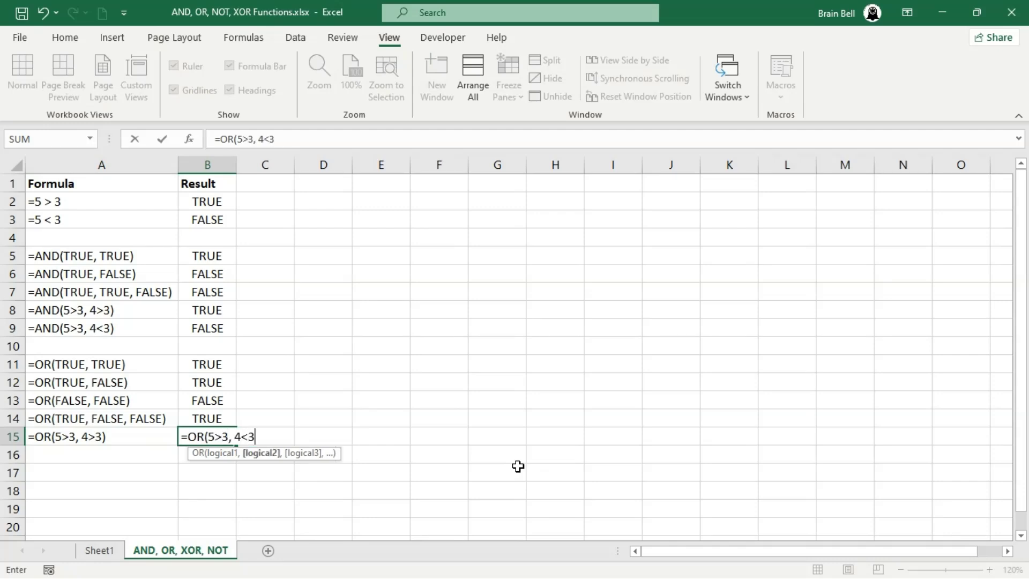
{"action": "key", "text": "BackSpace"}
{"action": "key", "text": "BackSpace"}
{"action": "type", "text": ">3)"}
{"action": "key", "text": "Return"}
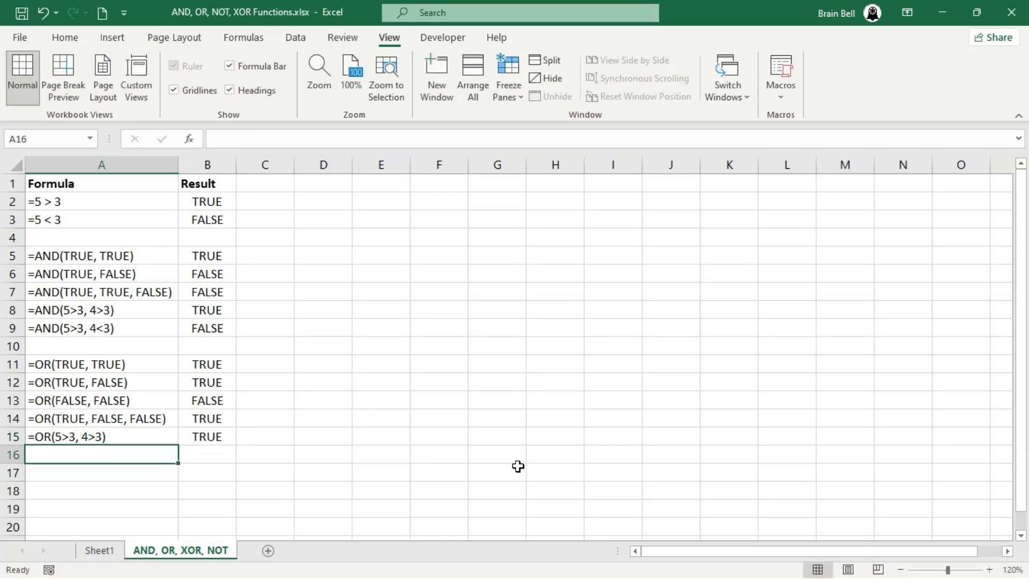
Enter =OR(5>3, 4<3) as formula text in A16 and as a calculated formula in B16
{"action": "key", "text": "F2"}
{"action": "type", "text": "("}
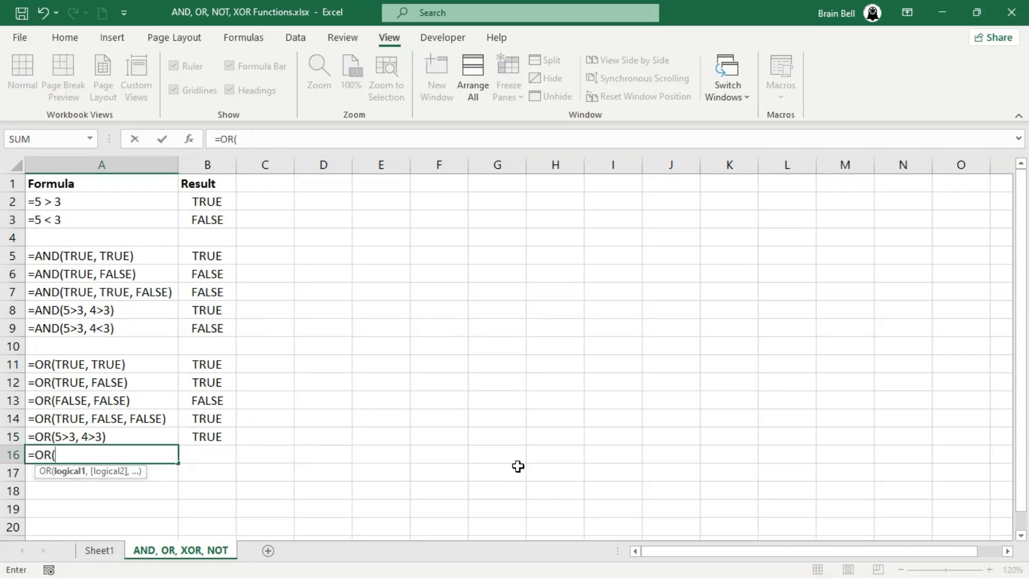
{"action": "type", "text": "5>3, 4<3)"}
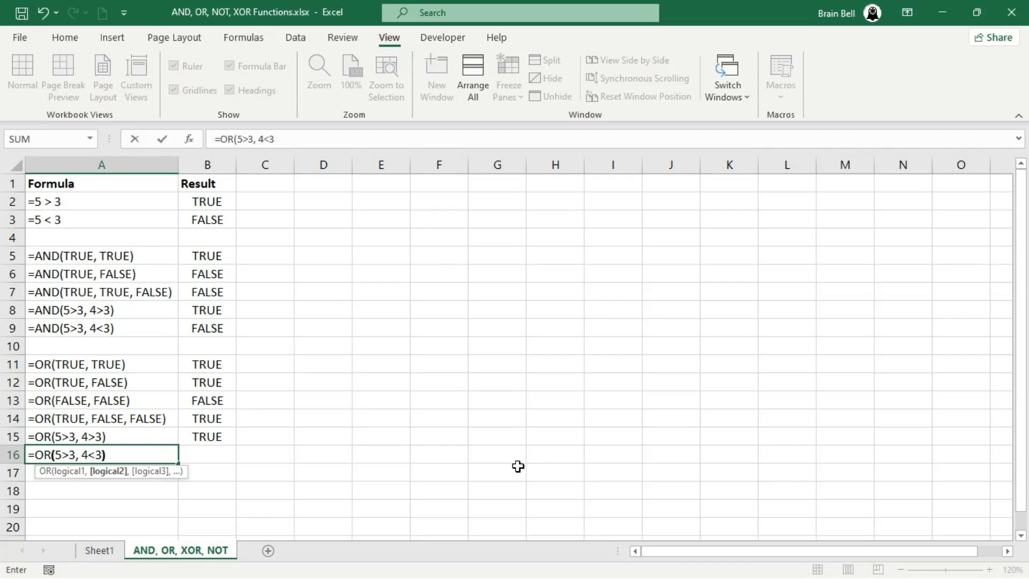
{"action": "key", "text": "Tab"}
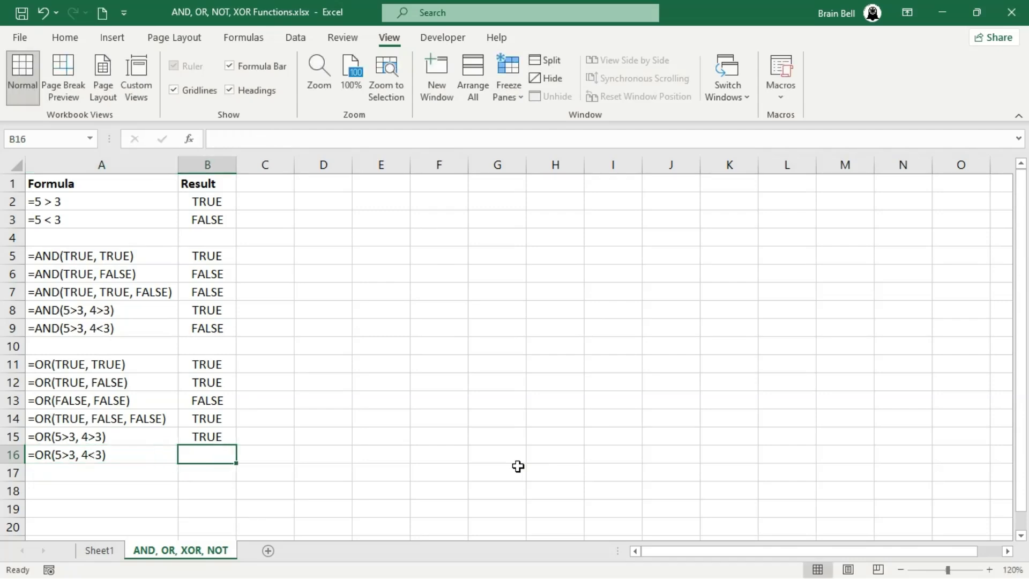
{"action": "type", "text": "=OR("}
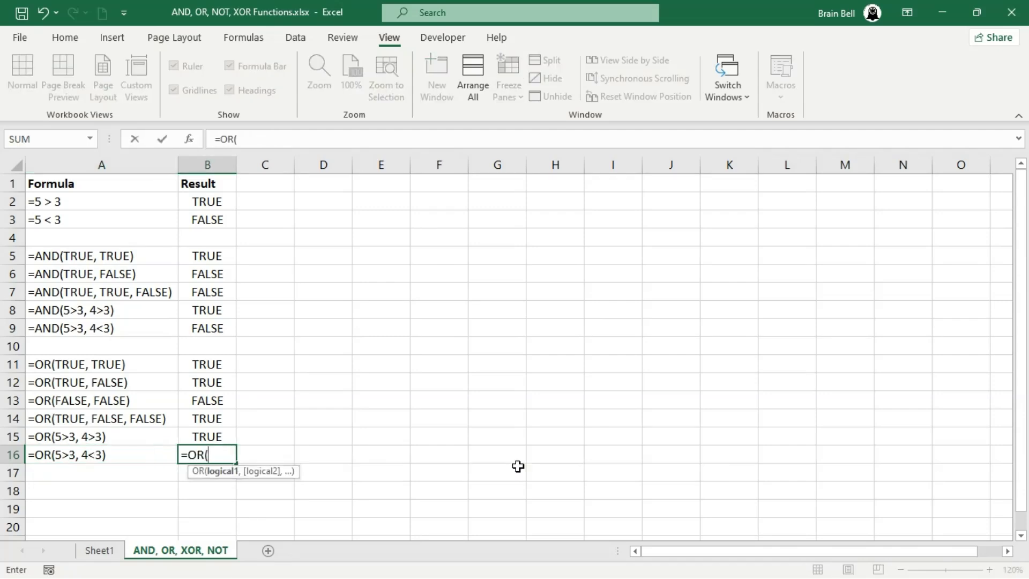
{"action": "type", "text": "5>3,"}
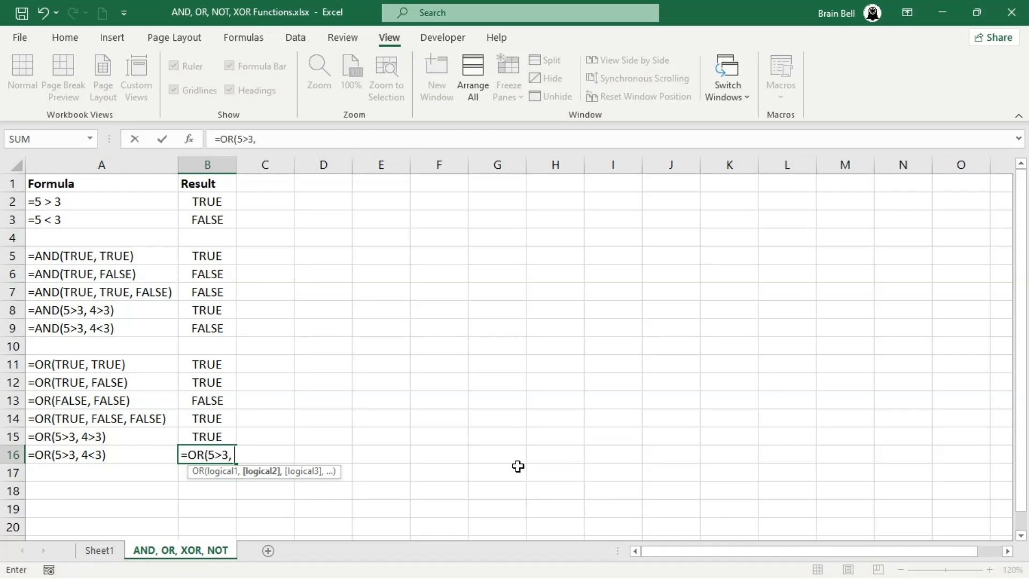
{"action": "type", "text": " 4<3)"}
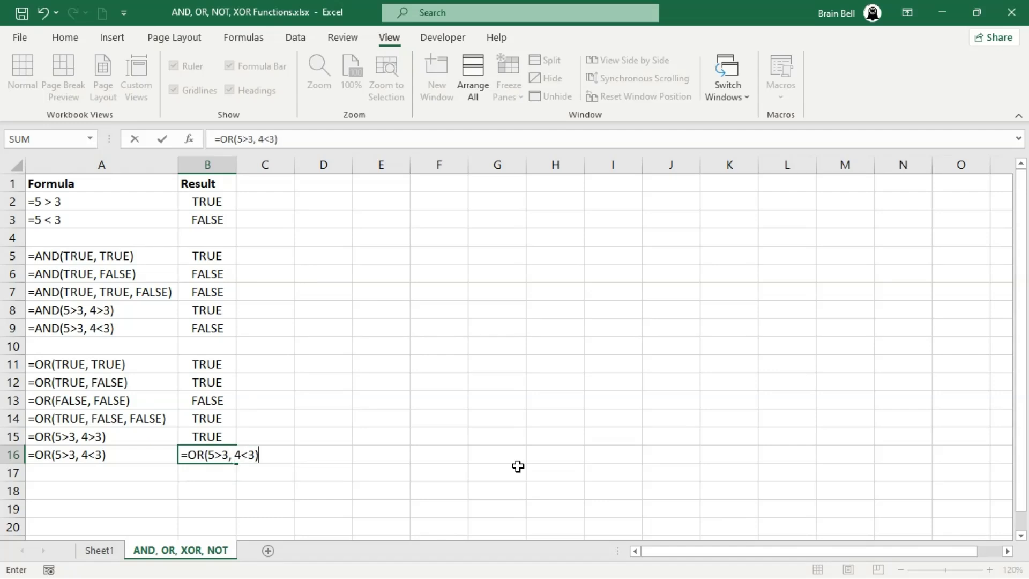
{"action": "key", "text": "Return"}
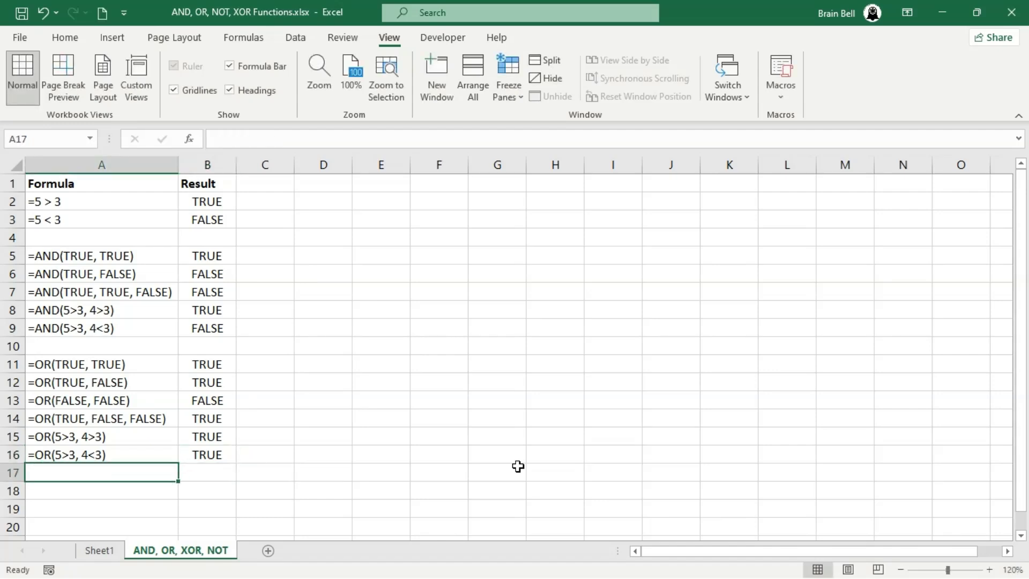
Enter =OR(5<3, 4<3) as formula text in A17 and as a calculated formula in B17
{"action": "type", "text": "=OR(5<"}
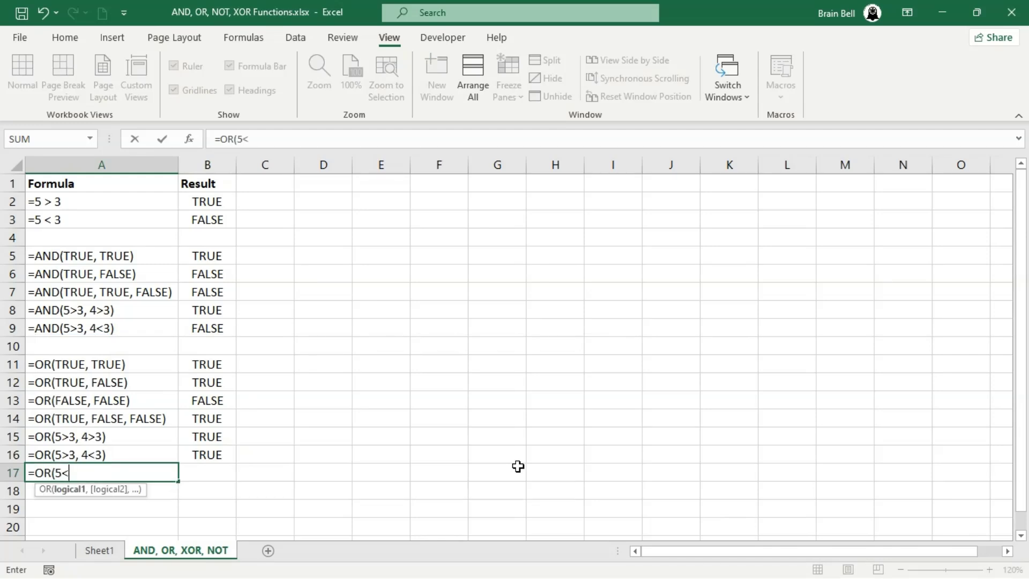
{"action": "type", "text": "3, 4<3"}
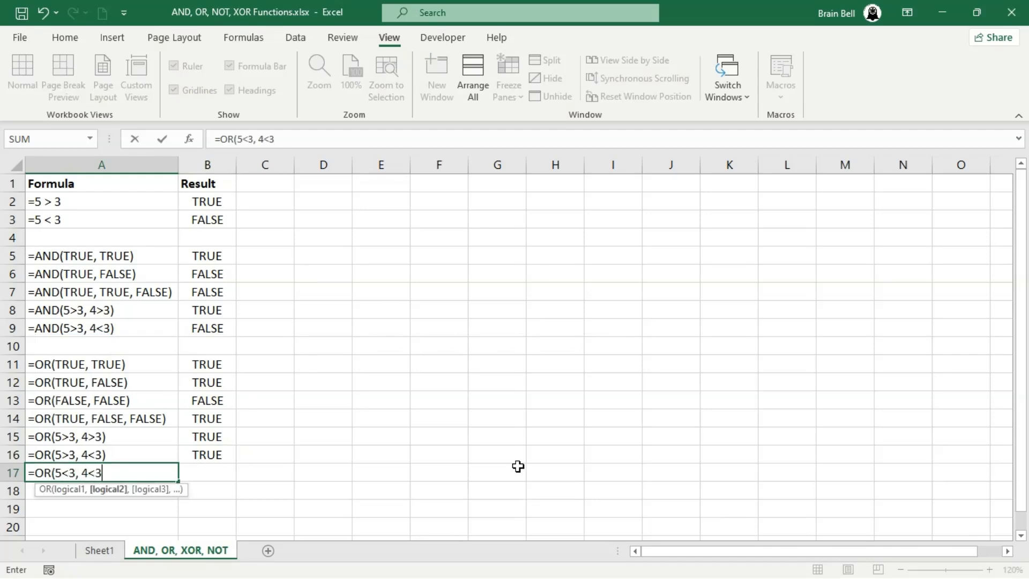
{"action": "type", "text": ")"}
{"action": "key", "text": "Tab"}
{"action": "type", "text": "=OR("}
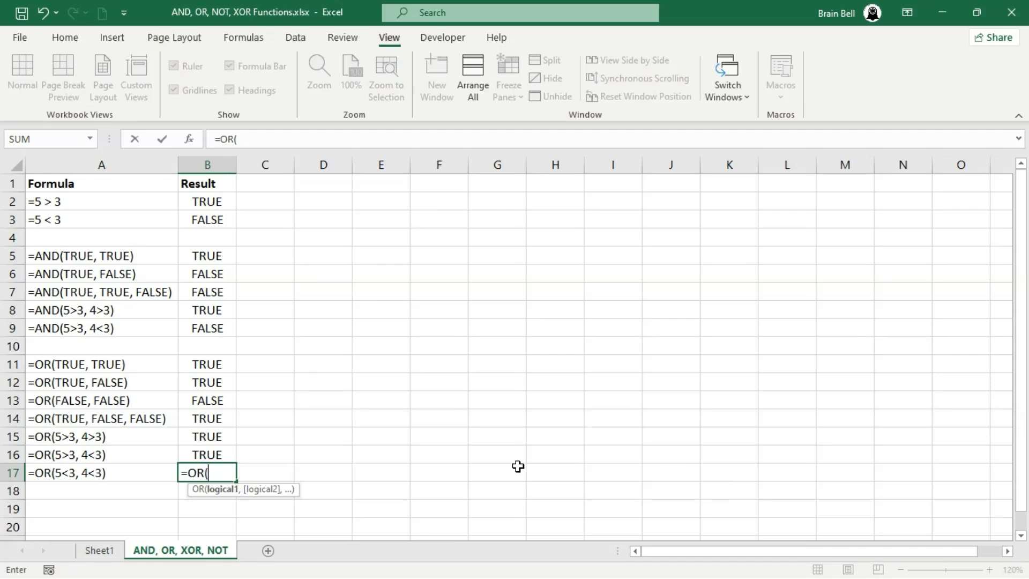
{"action": "type", "text": "5<3, 4<3)"}
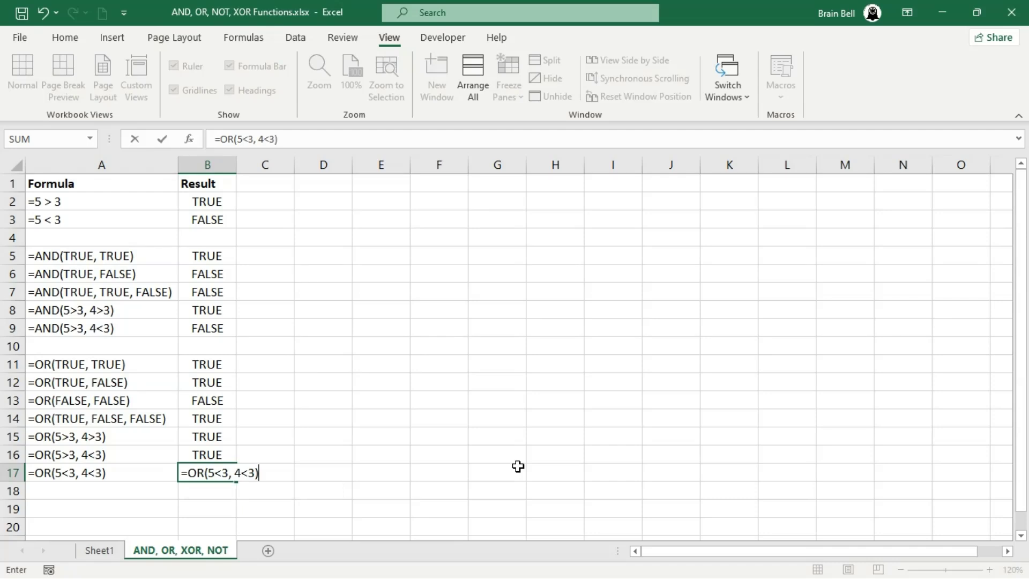
{"action": "key", "text": "Return"}
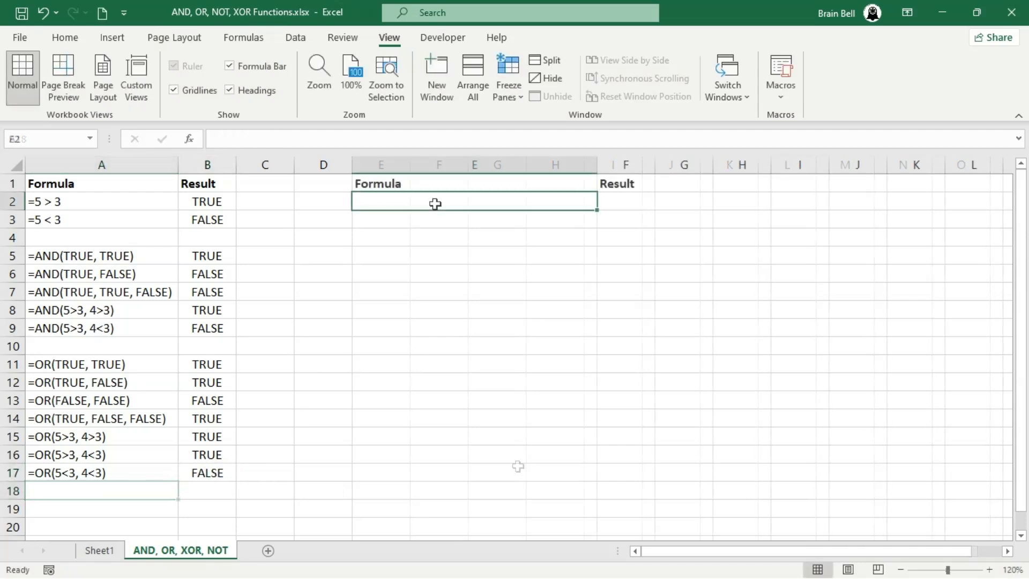
Enter =XOR(TRUE) as formula text in E2 and copy it into F2 as a calculated formula
{"action": "type", "text": "=XOR("}
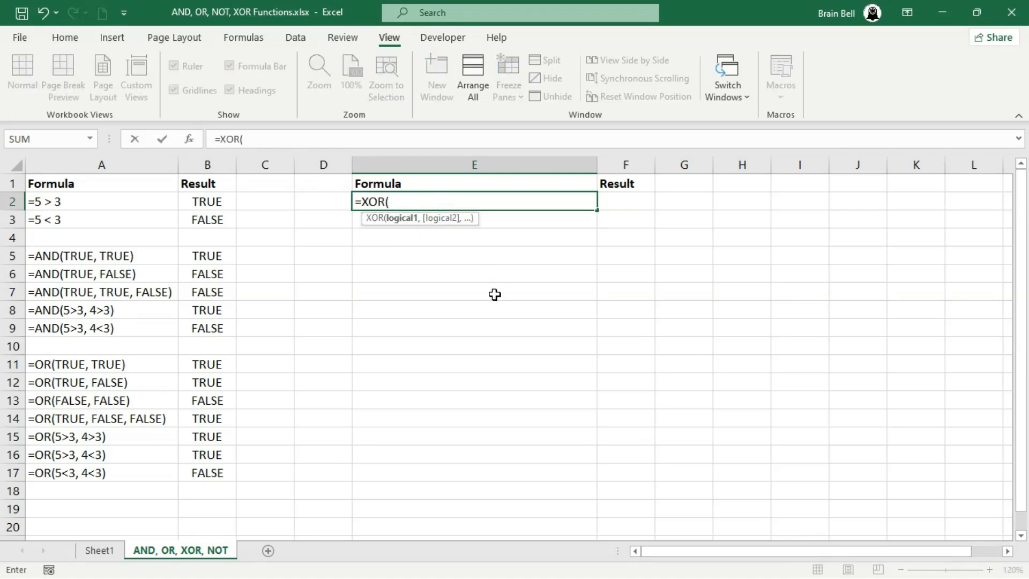
{"action": "type", "text": "TRUE)"}
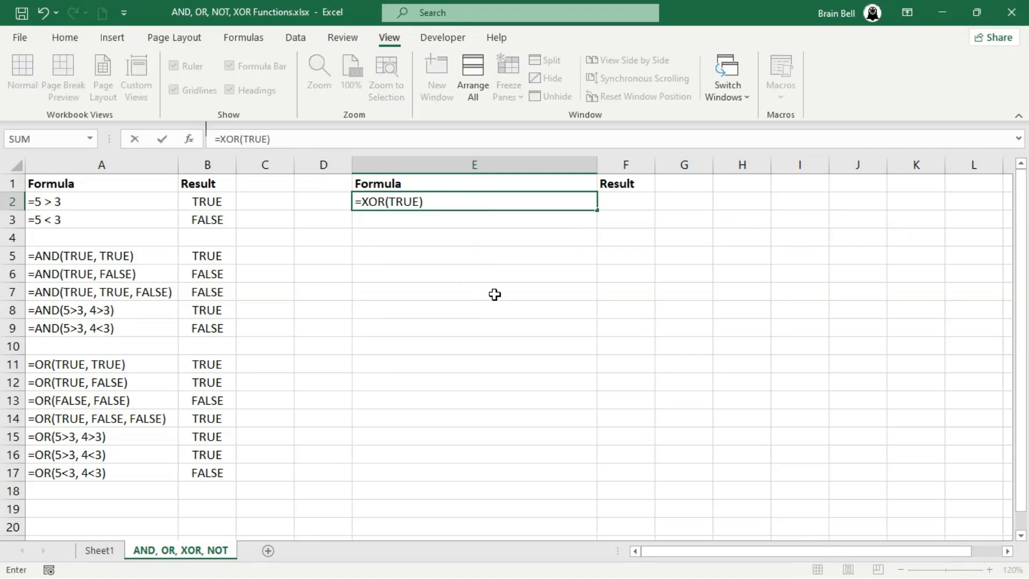
{"action": "key", "text": "shift+Home"}
{"action": "key", "text": "ctrl+c"}
{"action": "key", "text": "Tab"}
{"action": "key", "text": "ctrl+v"}
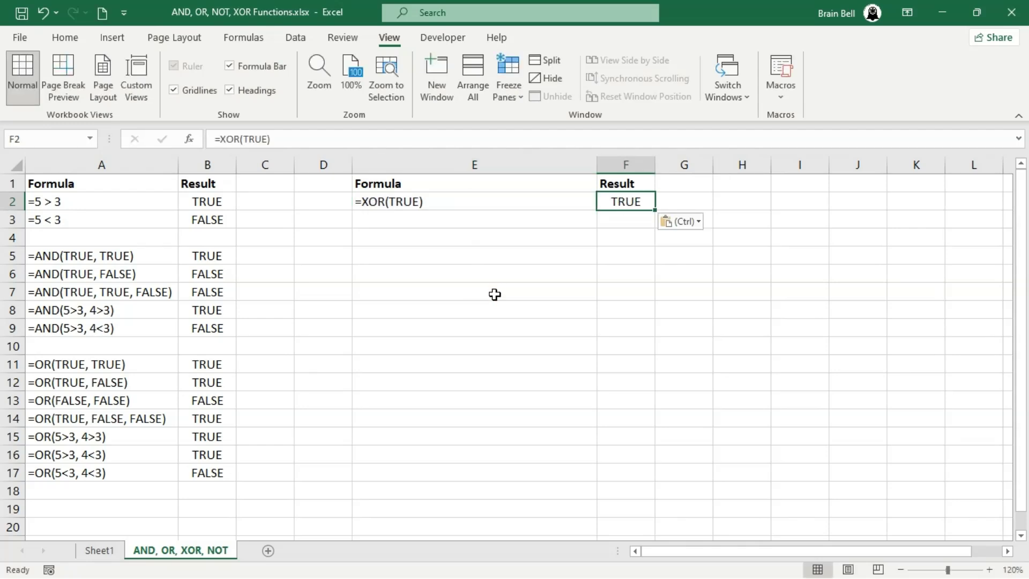
{"action": "key", "text": "Return"}
Enter =XOR(TRUE,TRUE) as formula text in E3 and copy it into F3 as a calculated formula
{"action": "type", "text": "=XOR"}
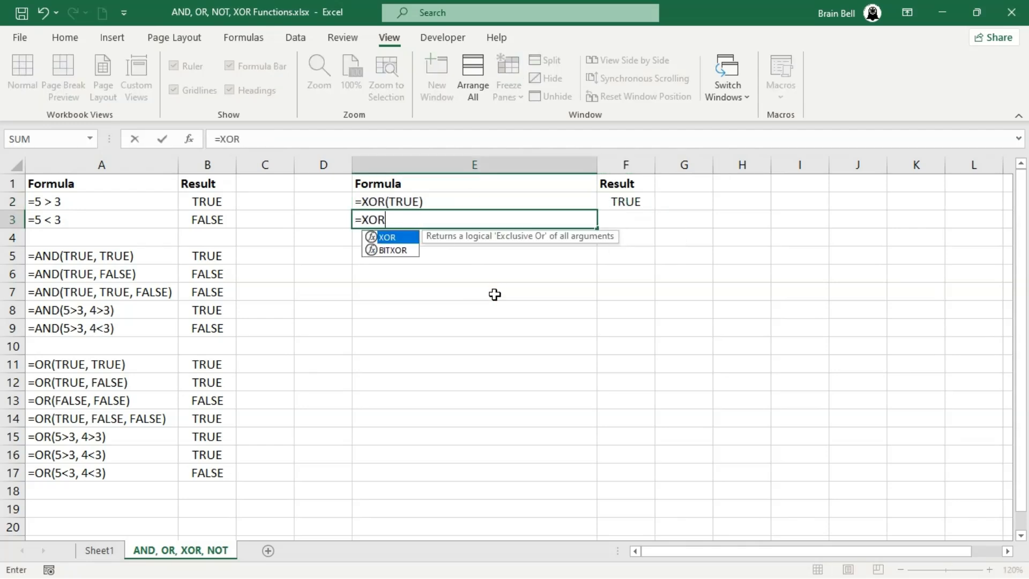
{"action": "type", "text": "(TRUE,TRUE"}
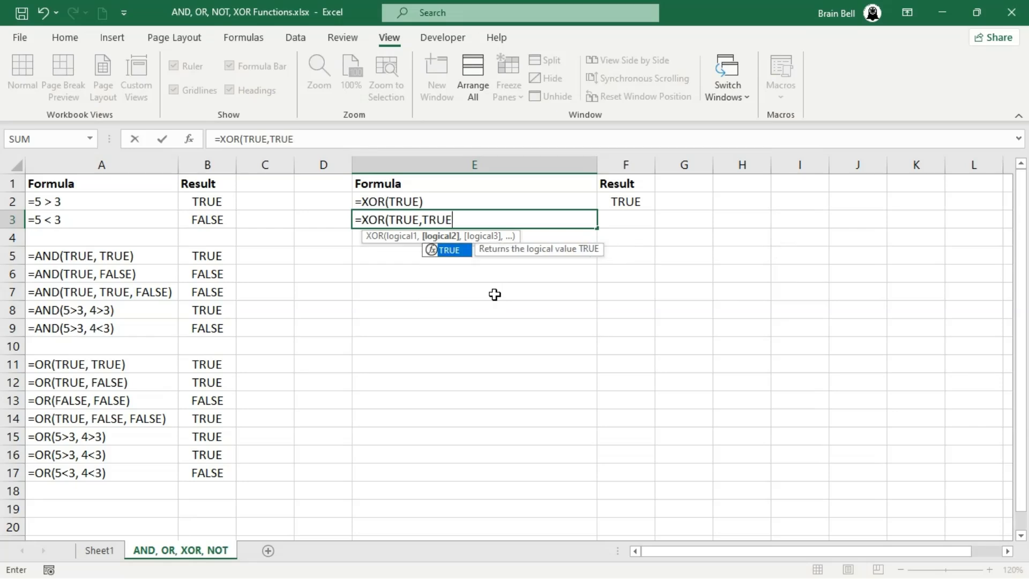
{"action": "type", "text": ")"}
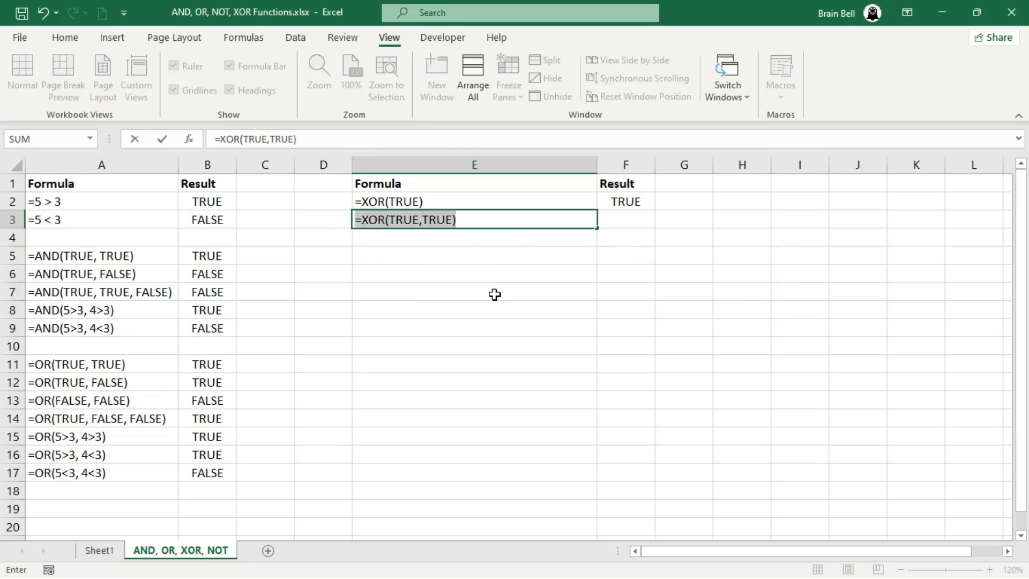
{"action": "key", "text": "Tab"}
{"action": "key", "text": "ctrl+v"}
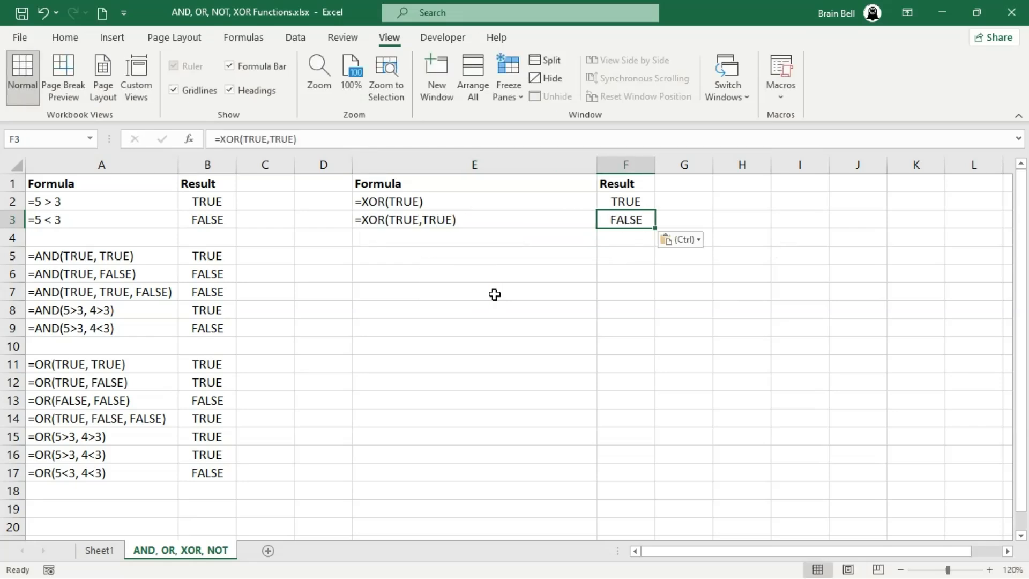
{"action": "key", "text": "Return"}
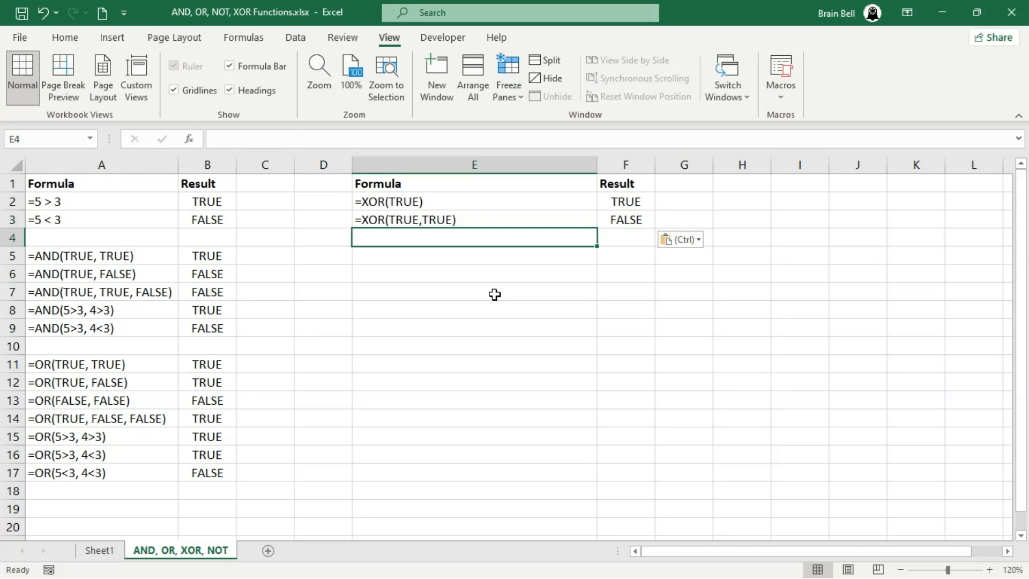
Enter =XOR(TRUE, FALSE) as formula text in E4 and copy it into F4 as a calculated formula
{"action": "type", "text": "=XOR("}
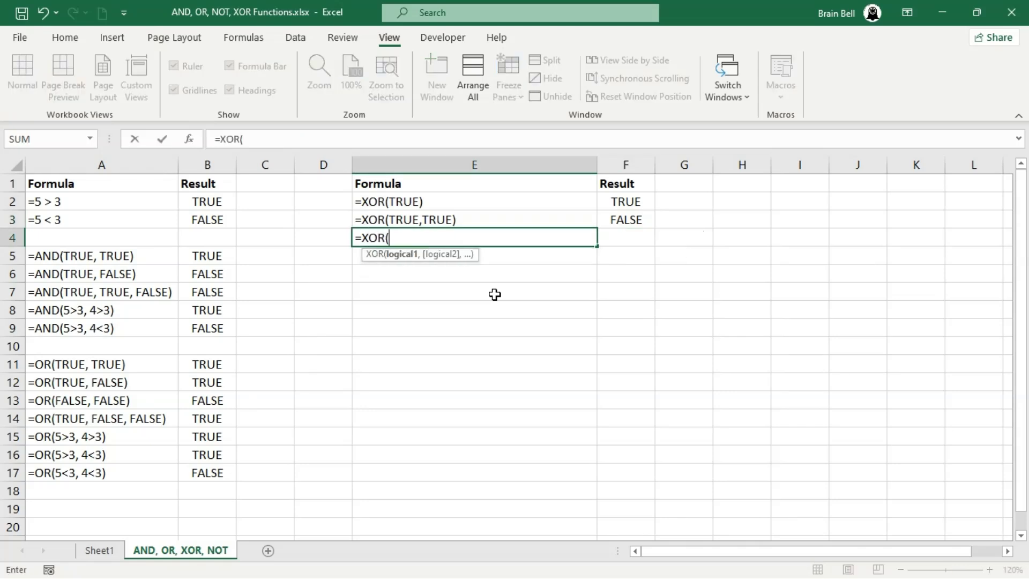
{"action": "type", "text": "TRUE, FALSE"}
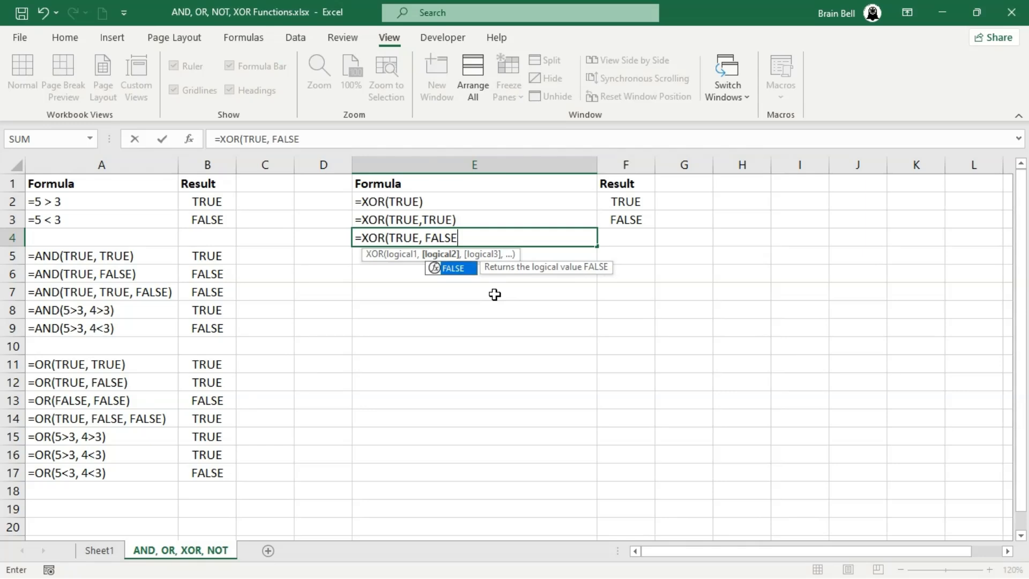
{"action": "type", "text": ")"}
{"action": "key", "text": "shift+Home"}
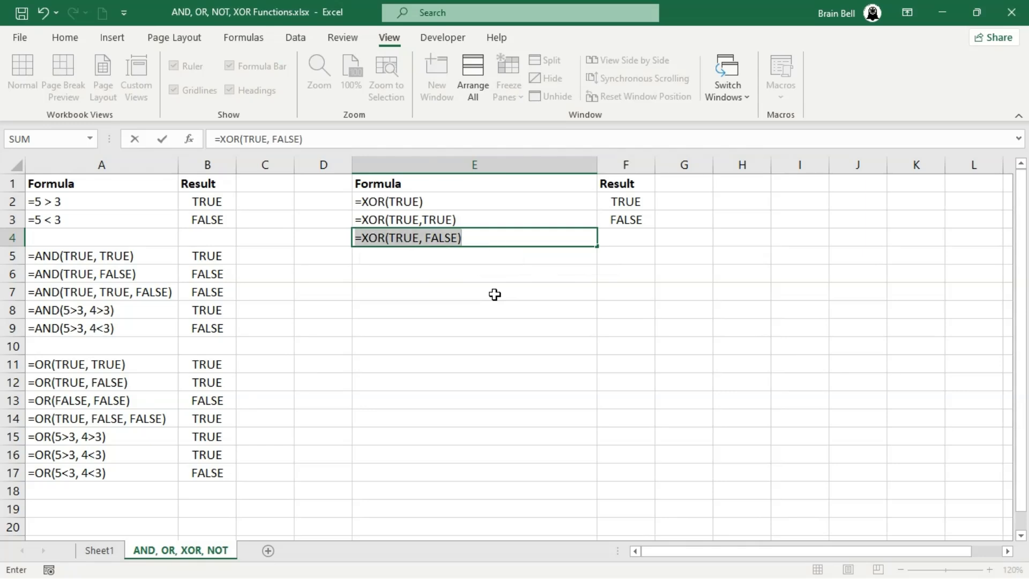
{"action": "key", "text": "ctrl+c"}
{"action": "key", "text": "Tab"}
{"action": "key", "text": "ctrl+v"}
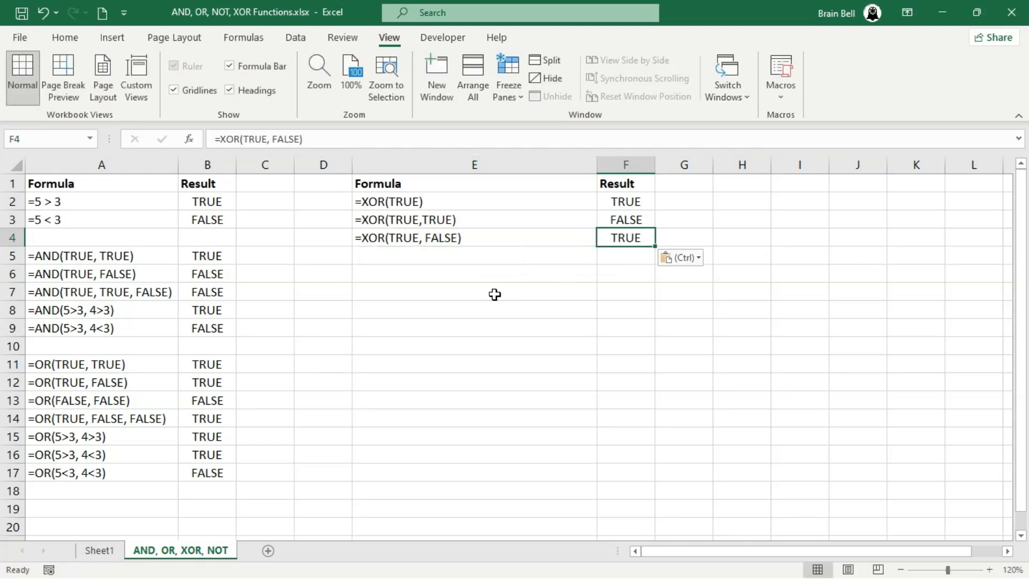
{"action": "key", "text": "Return"}
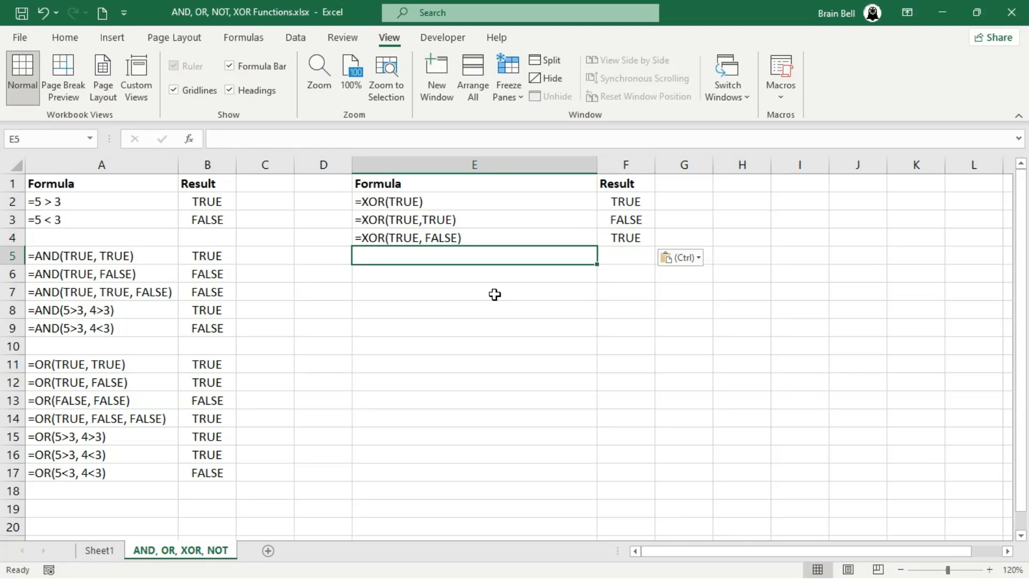
Enter =XOR(TRUE, TRUE, TRUE) as formula text in E5 and copy it into F5 as a calculated formula
{"action": "type", "text": "=XOR("}
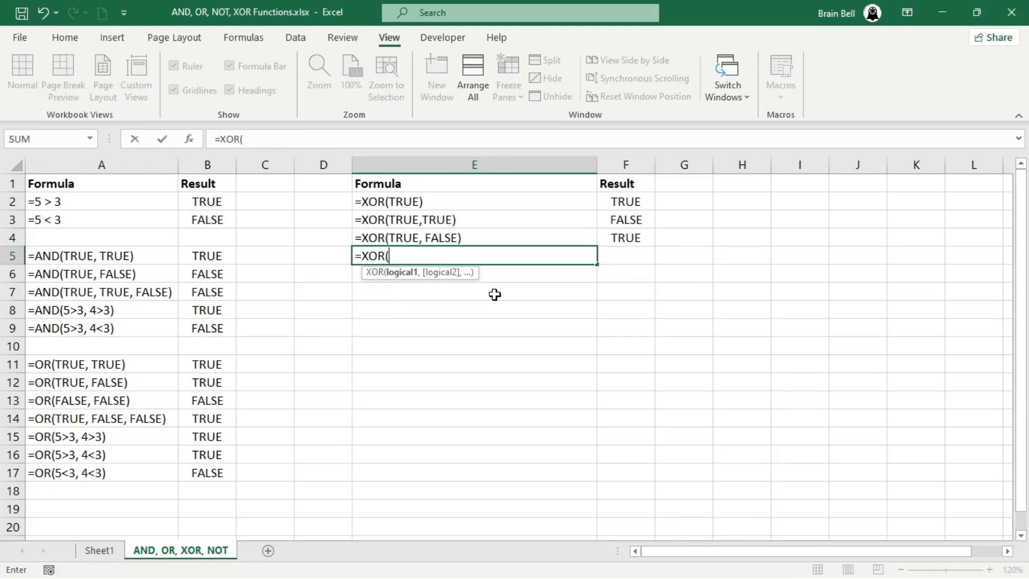
{"action": "type", "text": "TRUE,"}
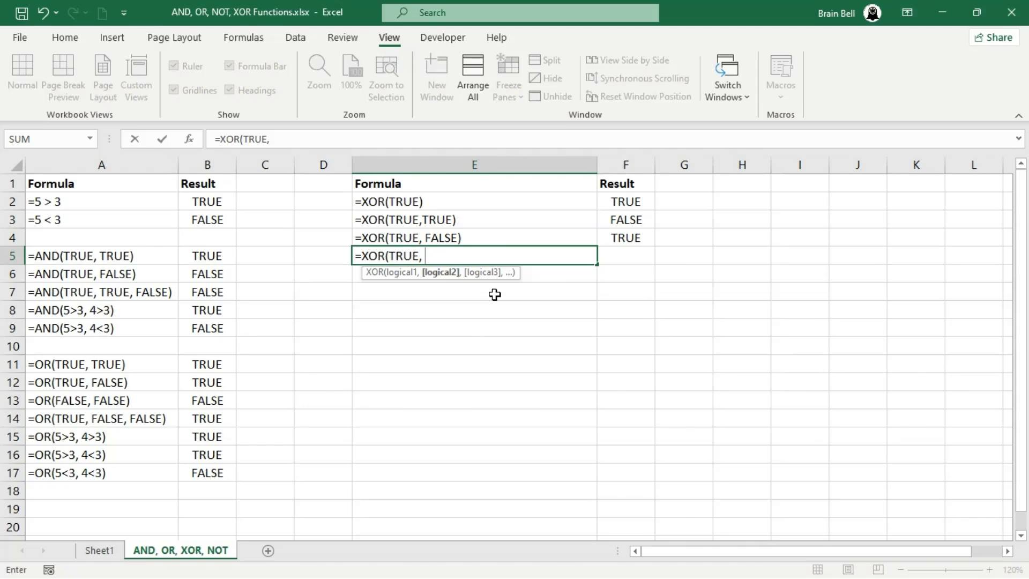
{"action": "type", "text": " TRUE, TRU"}
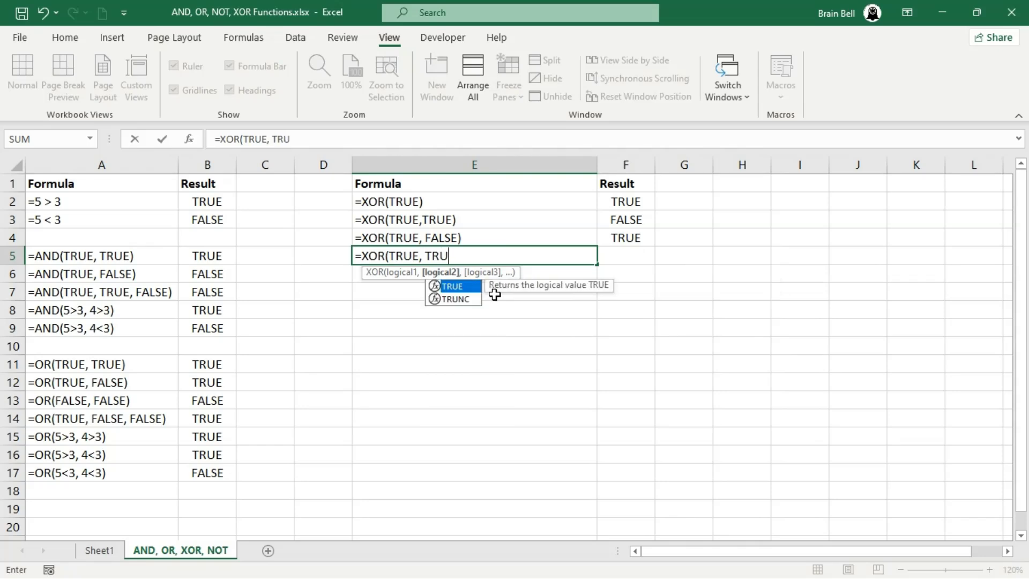
{"action": "type", "text": "E)"}
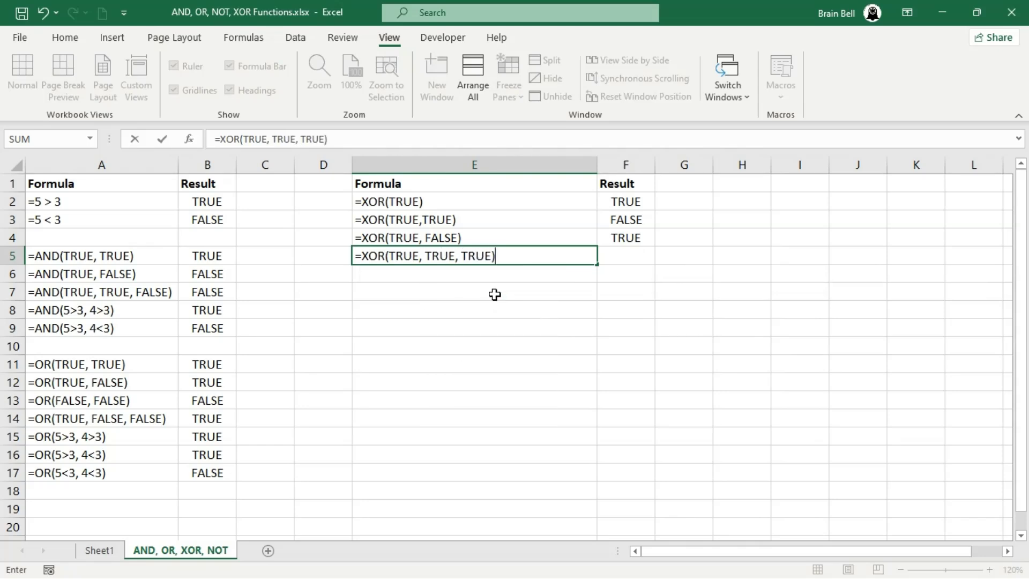
{"action": "key", "text": "shift+Home"}
{"action": "key", "text": "ctrl+c"}
{"action": "key", "text": "Tab"}
{"action": "key", "text": "ctrl+v"}
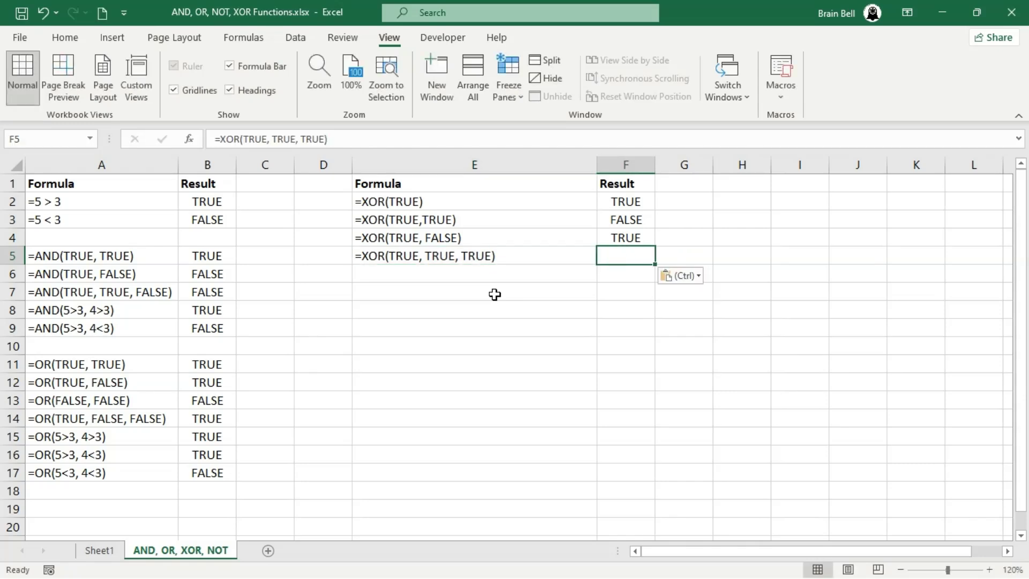
{"action": "key", "text": "Return"}
Enter =XOR(TRUE, TRUE, FALSE) as formula text in E6 and copy it into F6 as a calculated formula
{"action": "type", "text": "=XOR"}
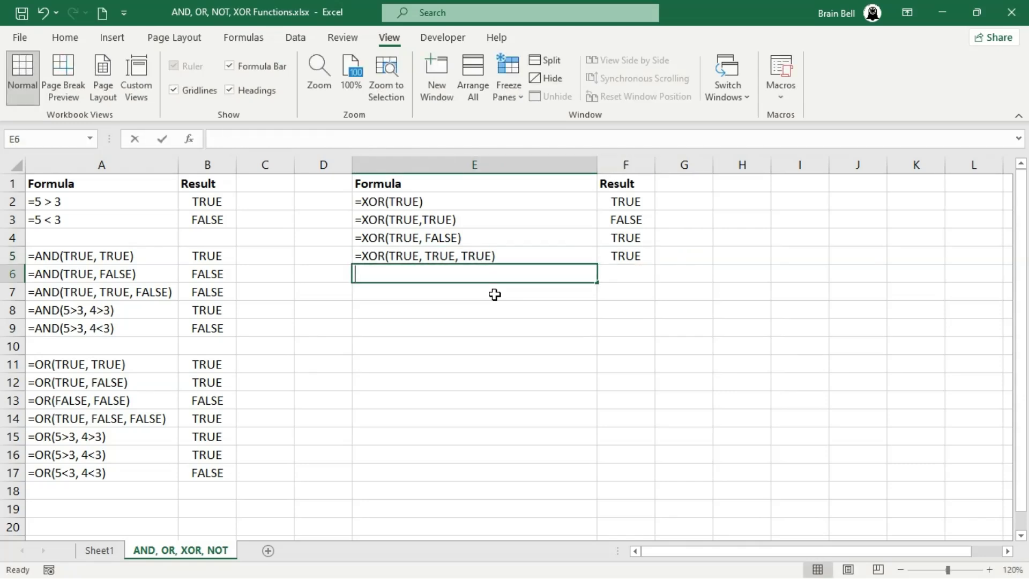
{"action": "type", "text": "(TRU"}
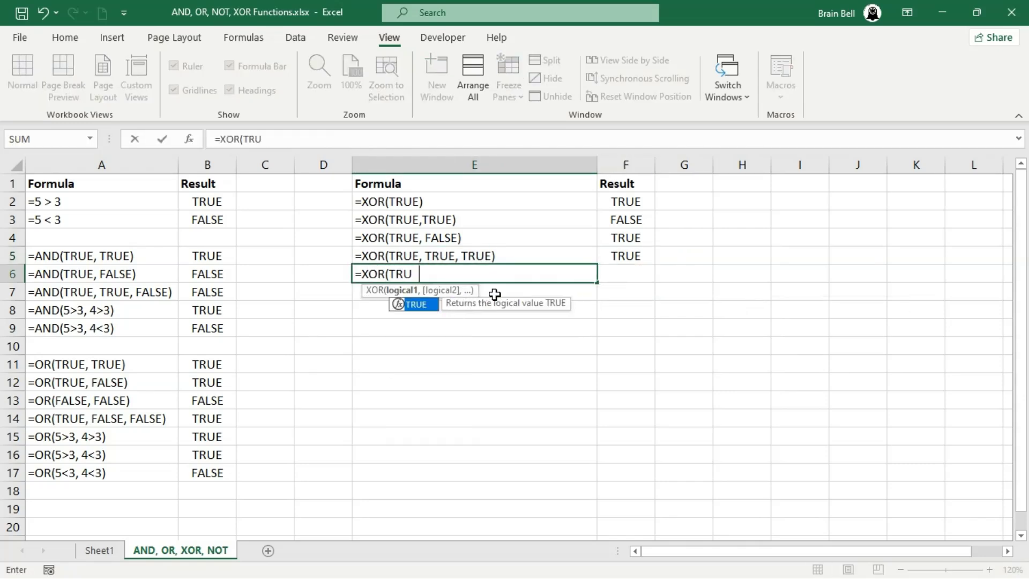
{"action": "type", "text": "E, TRUE, FA"}
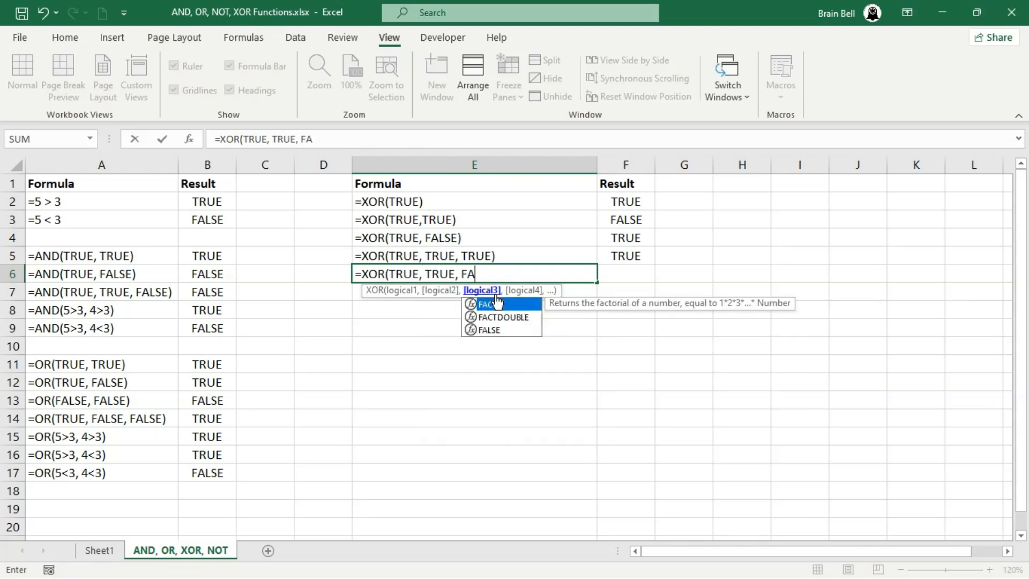
{"action": "type", "text": "LSE)"}
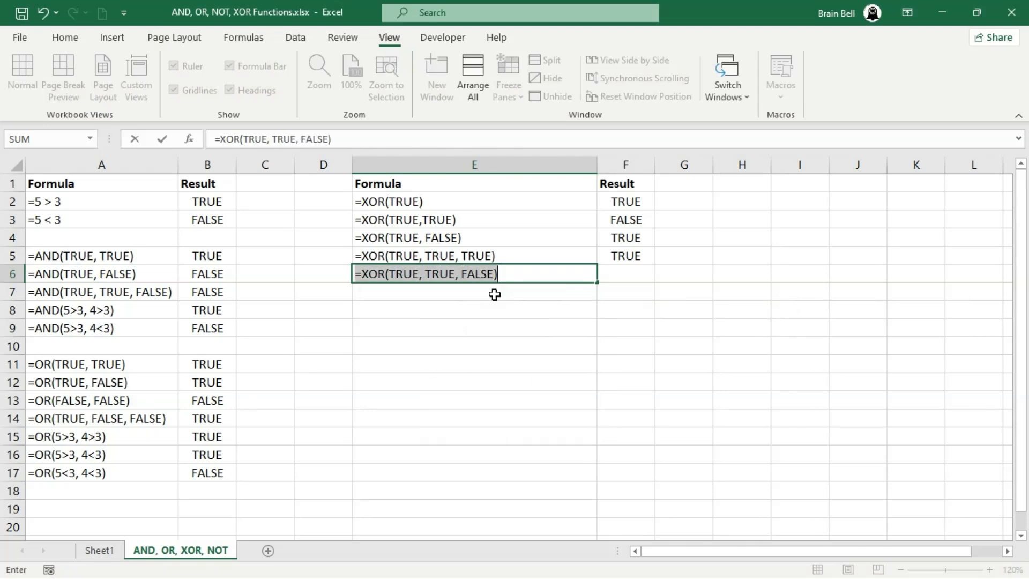
{"action": "key", "text": "Tab"}
{"action": "key", "text": "ctrl+v"}
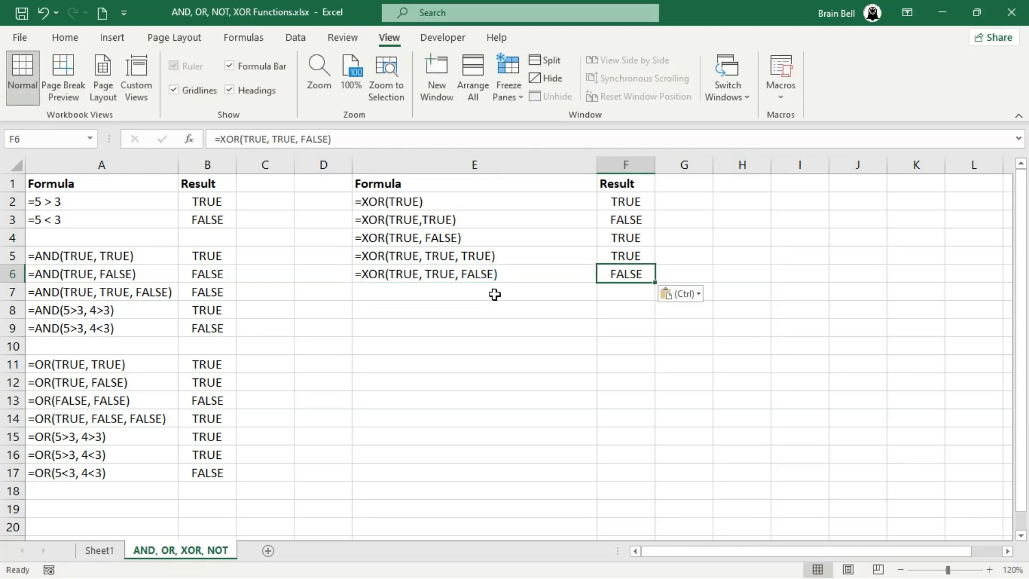
Enter =XOR(TRUE, TRUE, TRUE, TRUE) as formula text in E7 and copy it into F7 as a calculated formula
{"action": "left_click", "coordinate": [495, 294]}
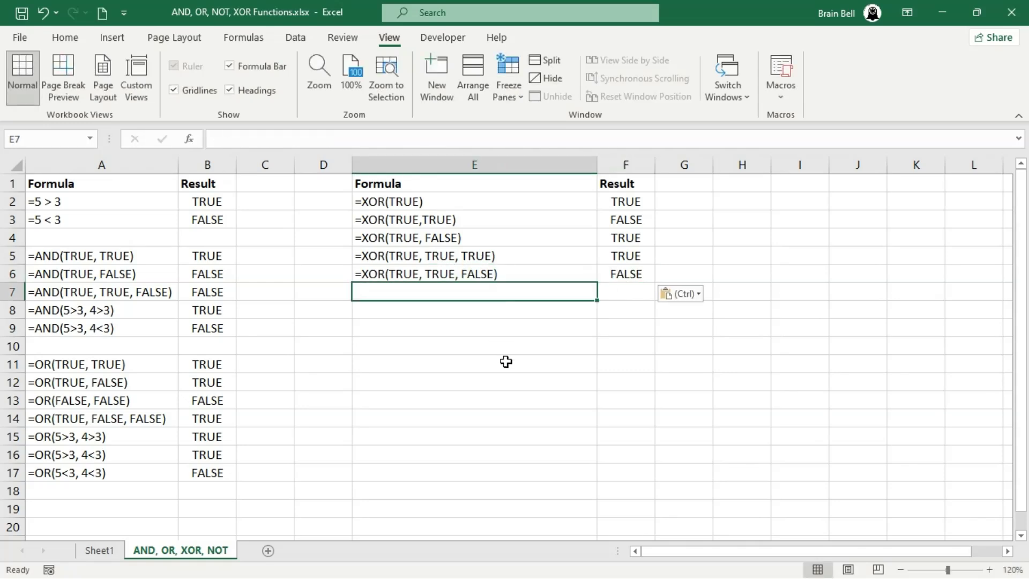
{"action": "key", "text": "F2"}
{"action": "type", "text": "=XOR(T"}
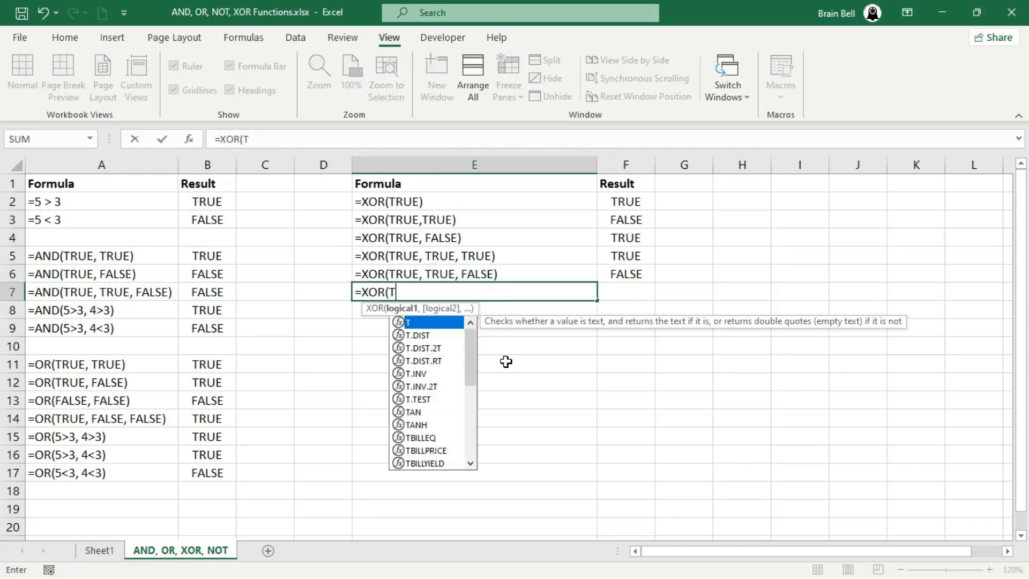
{"action": "type", "text": "RUE, TRUE, T"}
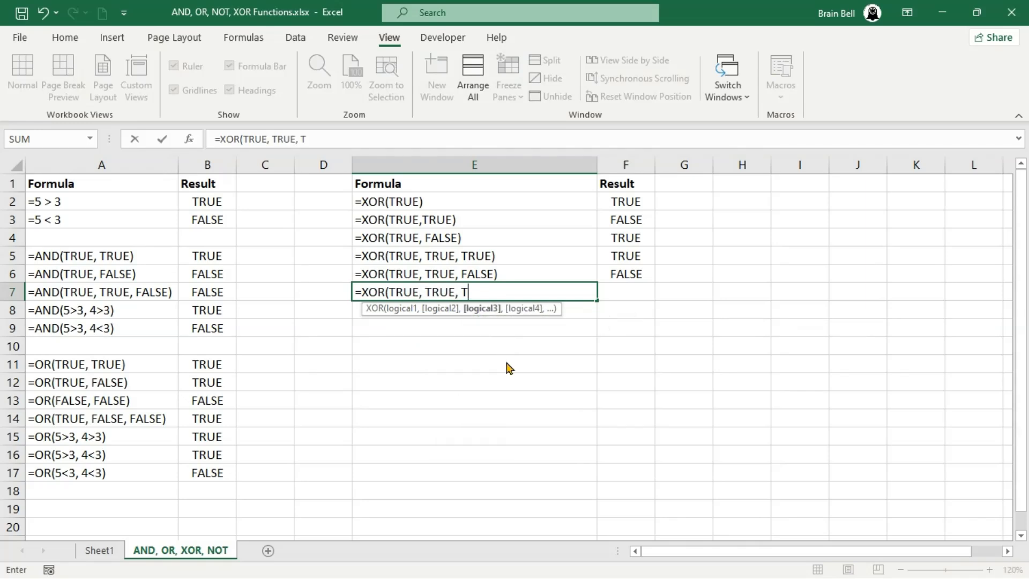
{"action": "type", "text": "RUE, TRUE)"}
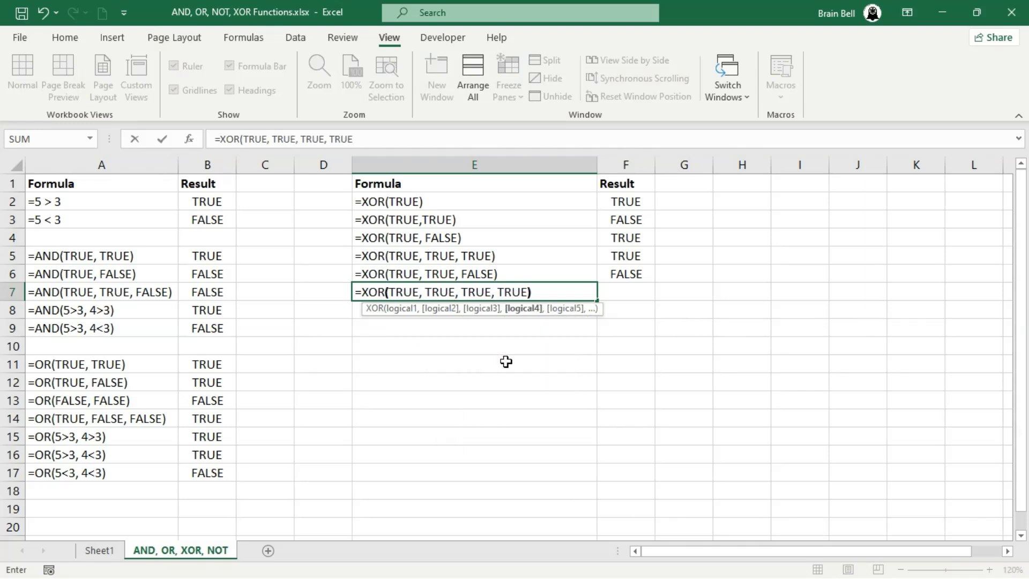
{"action": "key", "text": "shift+Home"}
{"action": "key", "text": "ctrl+c"}
{"action": "key", "text": "Tab"}
{"action": "key", "text": "ctrl+v"}
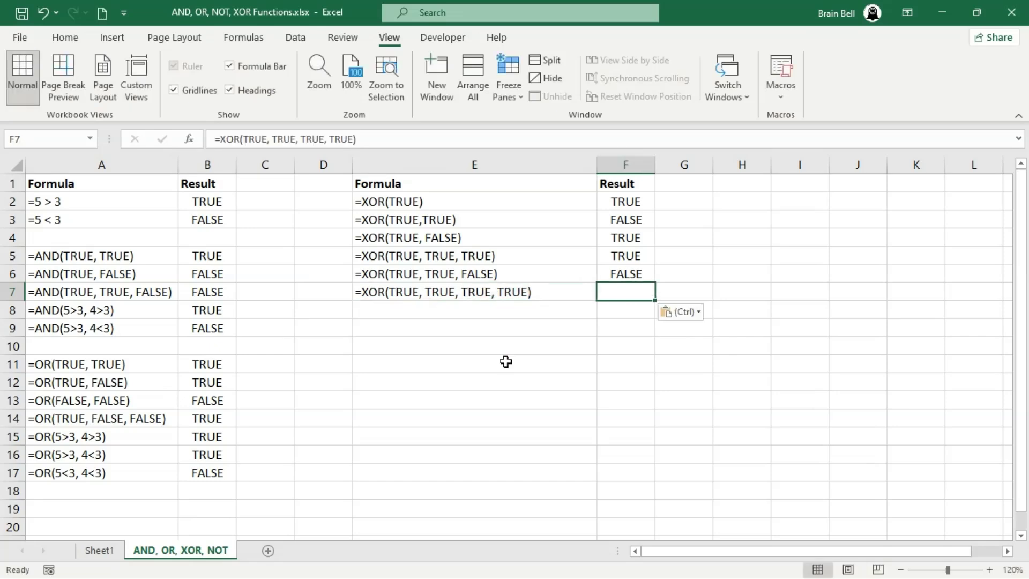
{"action": "key", "text": "Return"}
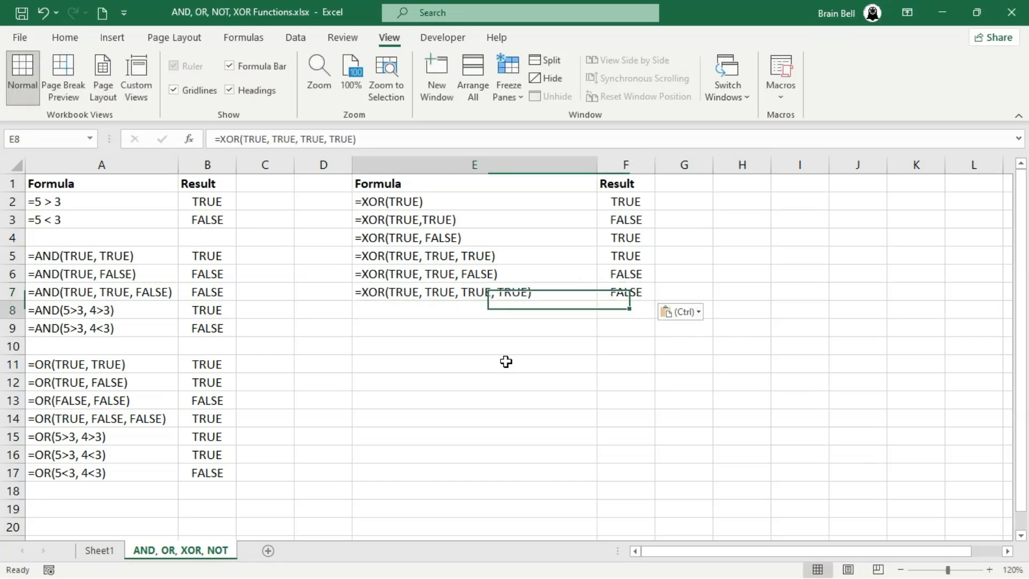
Enter =XOR(TRUE, TRUE, TRUE, FALSE) as formula text in E8 and copy it into F8 as a calculated formula
{"action": "type", "text": "="}
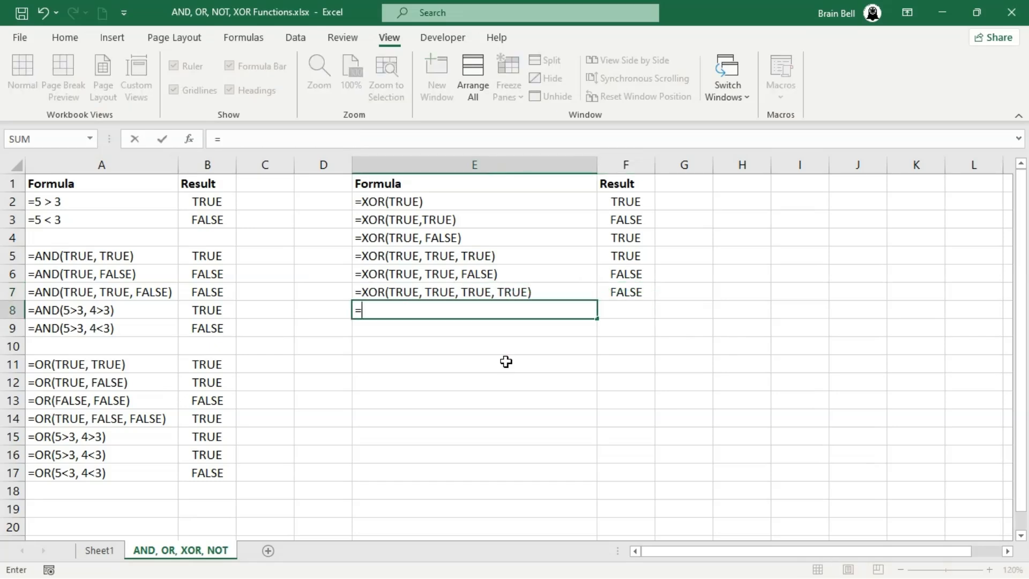
{"action": "type", "text": "X"}
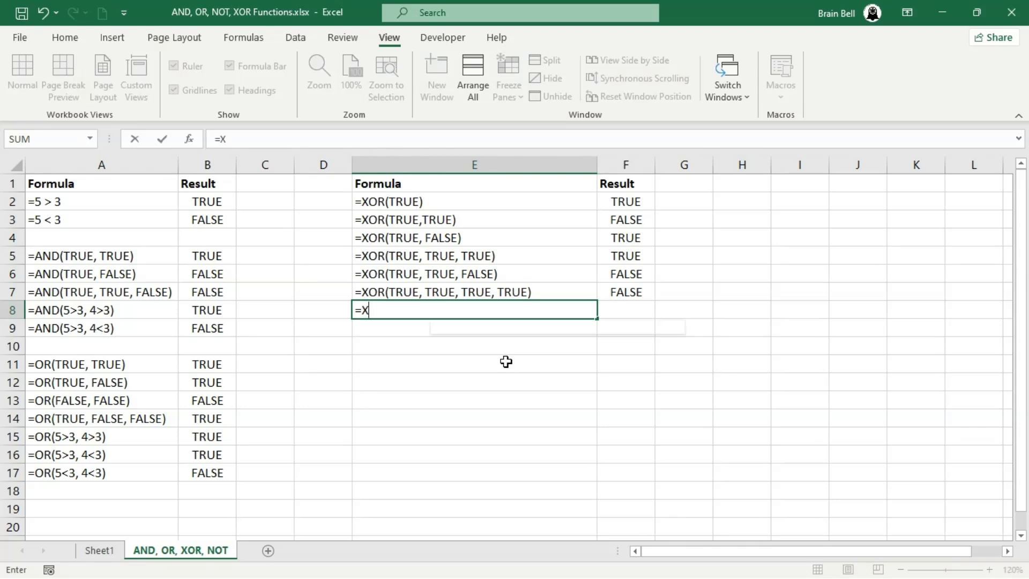
{"action": "type", "text": "OR(TRUE"}
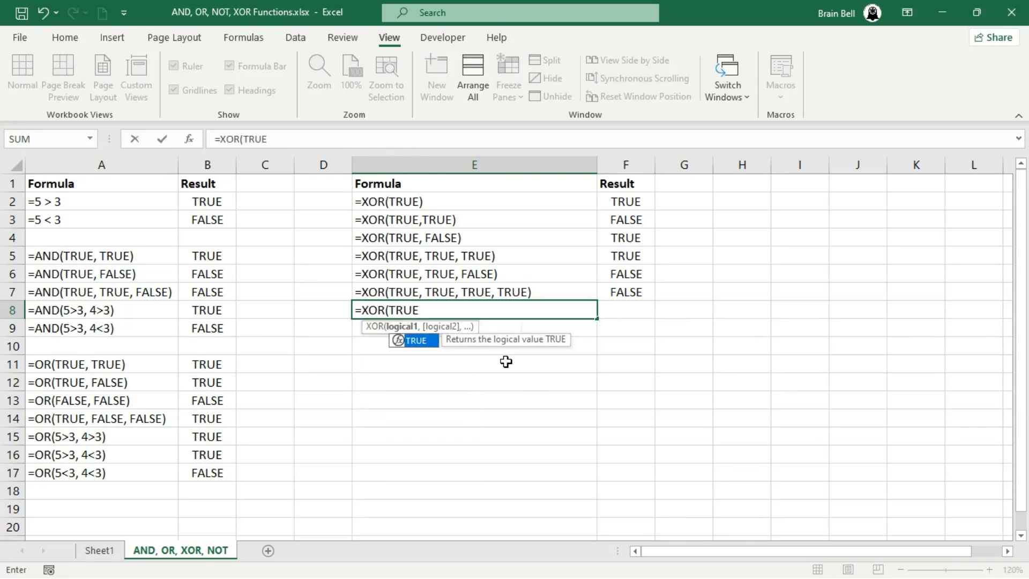
{"action": "type", "text": ", TRUE, TRUE, FALSE)"}
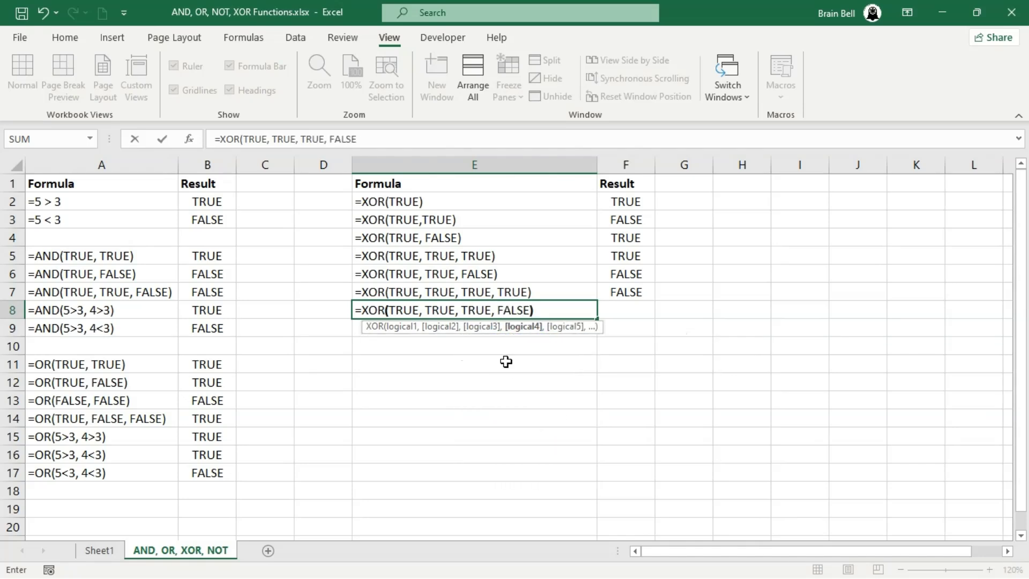
{"action": "key", "text": "shift+Home"}
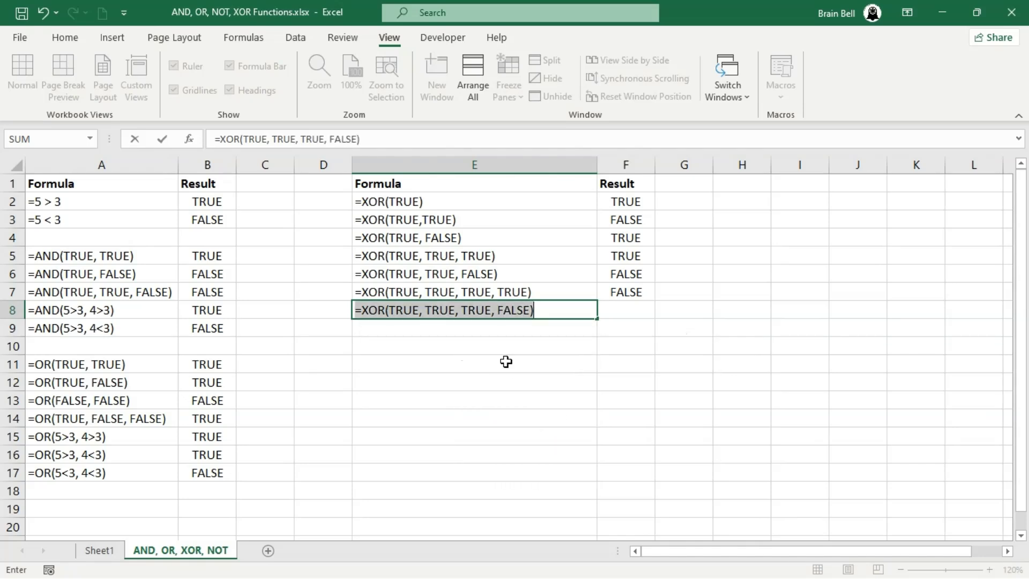
{"action": "key", "text": "ctrl+c"}
{"action": "key", "text": "Tab"}
{"action": "key", "text": "ctrl+v"}
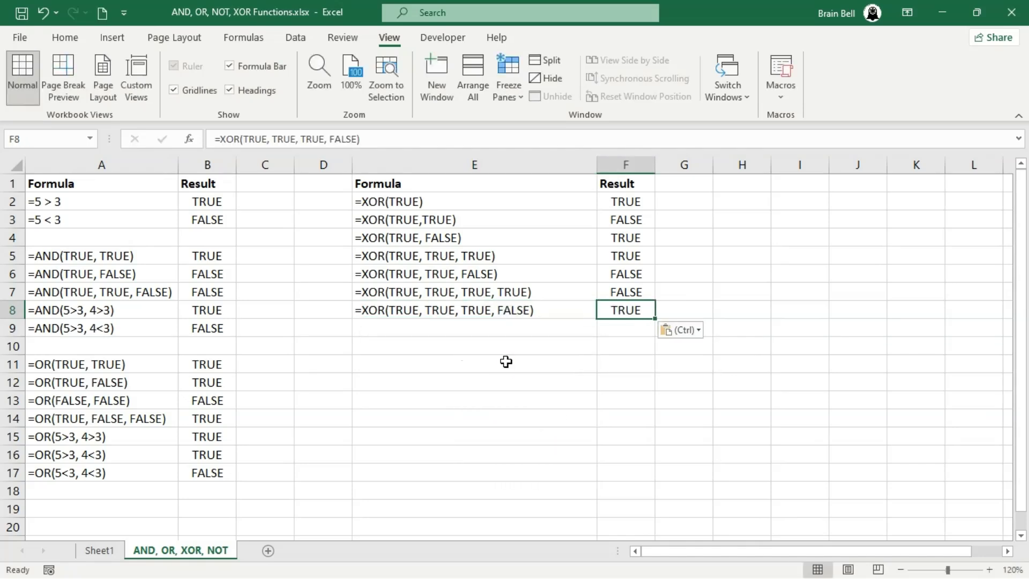
{"action": "key", "text": "Return"}
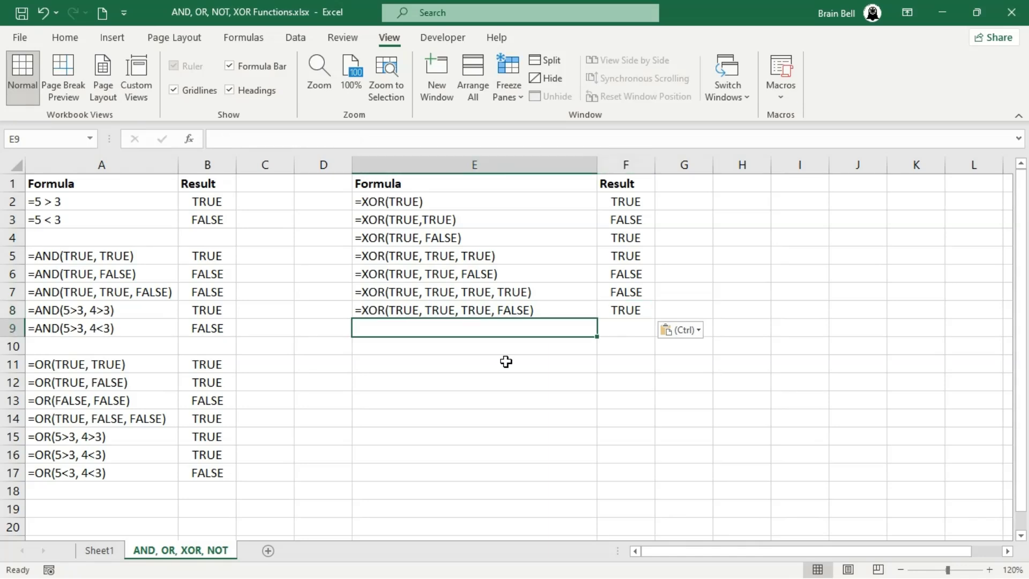
Enter =XOR(5>3, 4>3) as formula text in E9 and copy it into F9 as a calculated formula
{"action": "type", "text": "=XOR("}
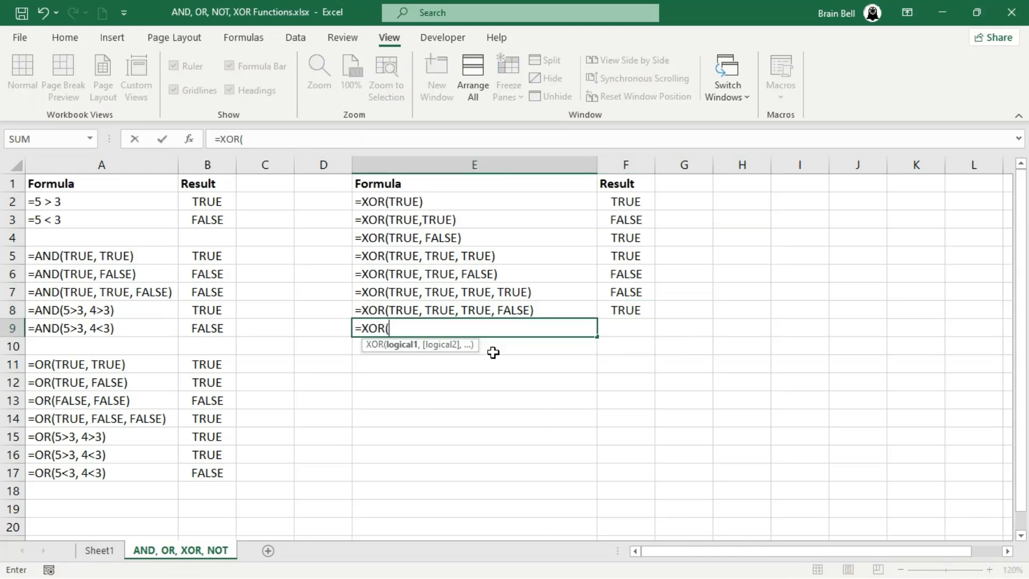
{"action": "type", "text": "5>3"}
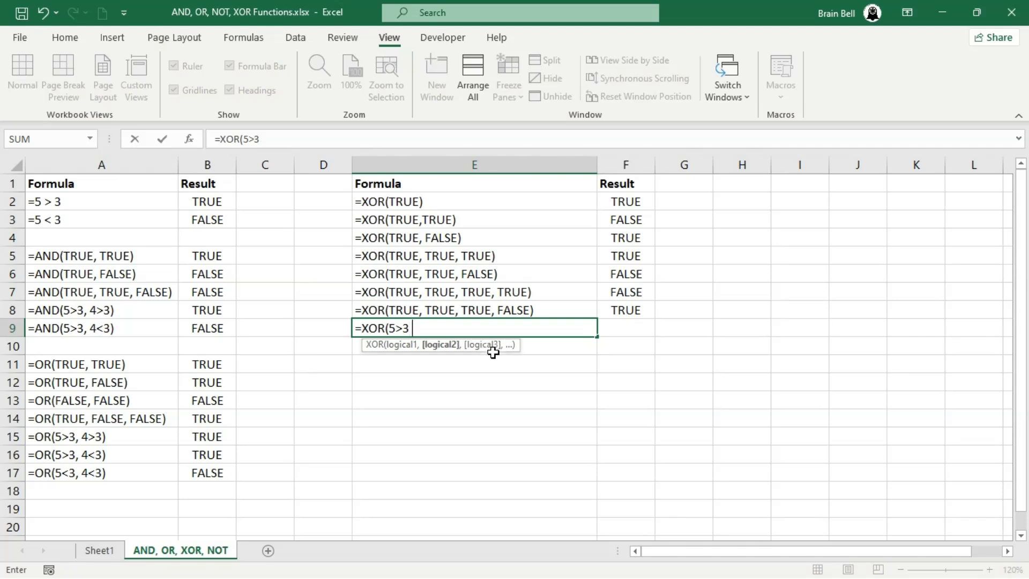
{"action": "type", "text": ", 4>3)"}
{"action": "key", "text": "shift+Home"}
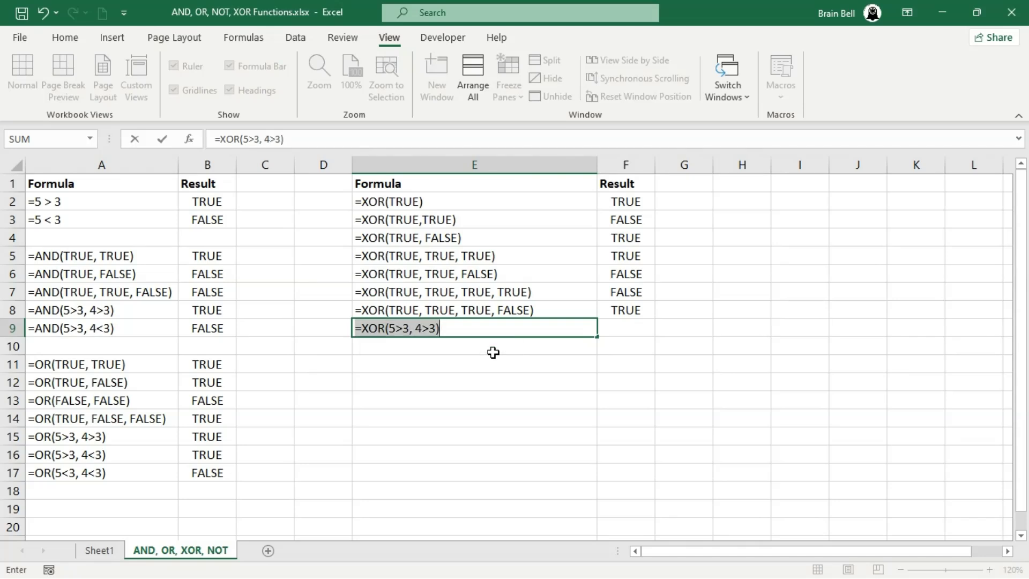
{"action": "key", "text": "ctrl+c"}
{"action": "key", "text": "Tab"}
{"action": "key", "text": "ctrl+v"}
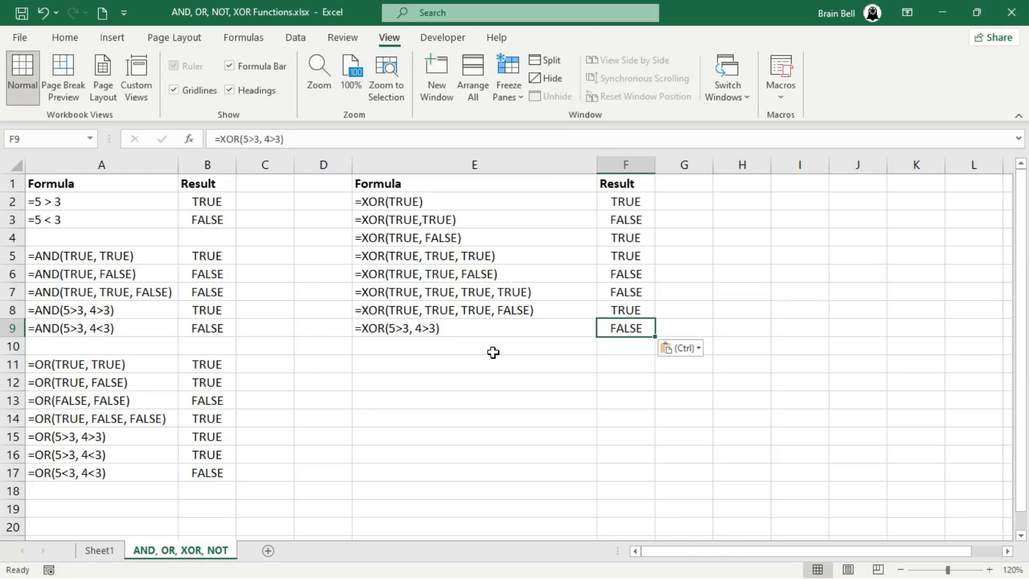
Enter =XOR(5>3, 4<3) as formula text in E10 and copy it into F10 as a calculated formula
{"action": "left_click", "coordinate": [493, 352]}
{"action": "type", "text": "=XOR("}
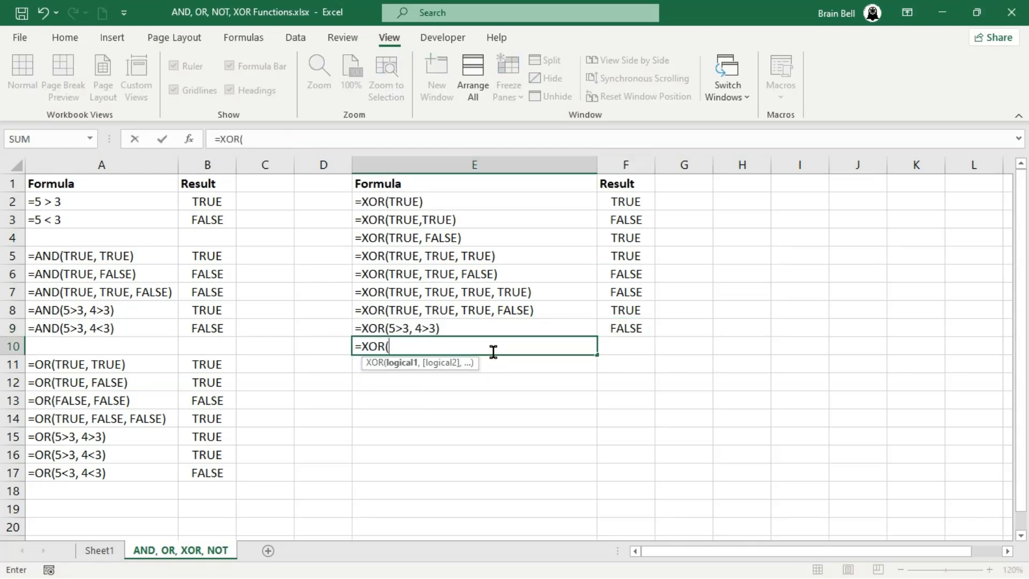
{"action": "type", "text": "5>3, 4"}
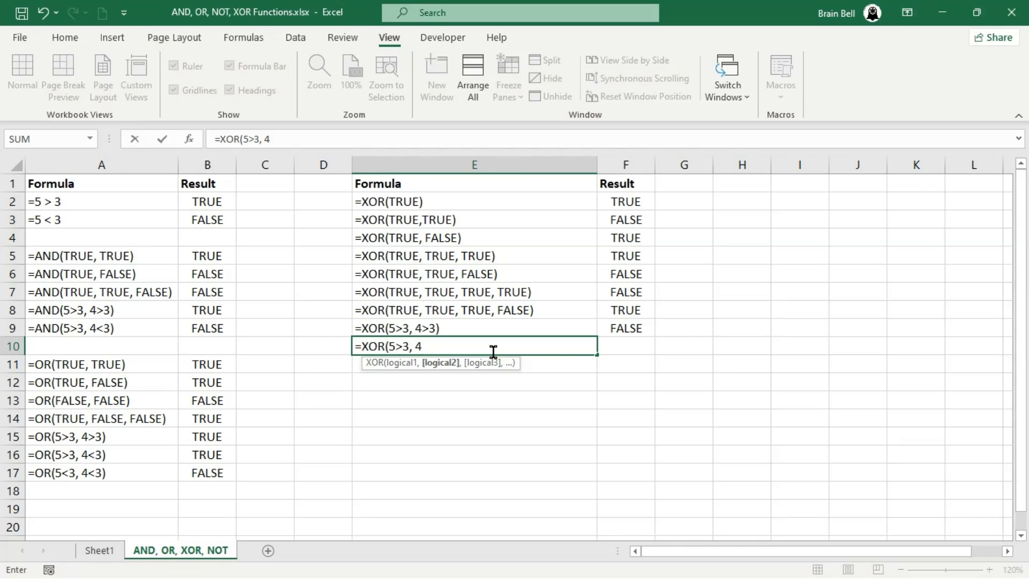
{"action": "type", "text": "<3)"}
{"action": "key", "text": "shift+Home"}
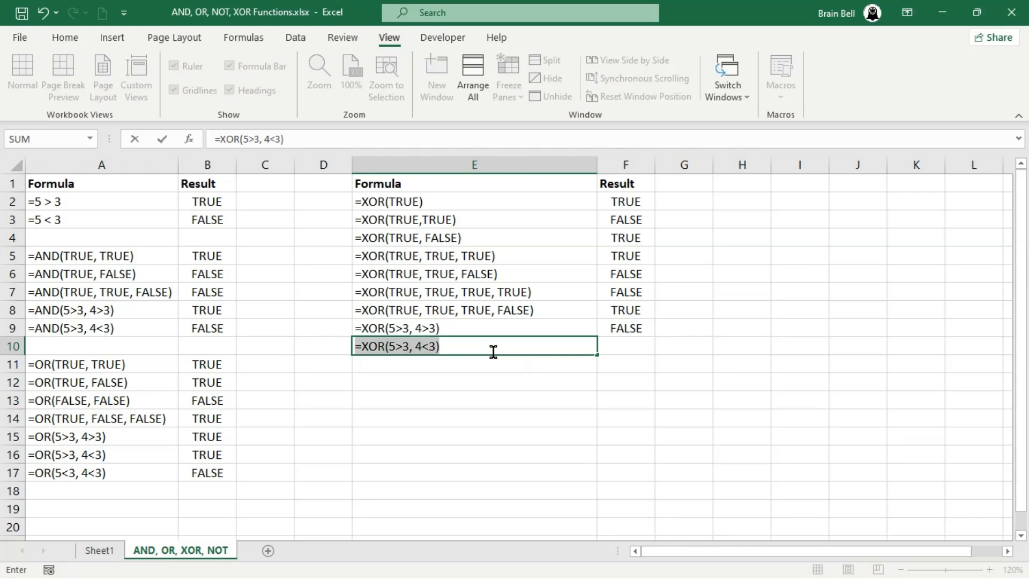
{"action": "key", "text": "ctrl+c"}
{"action": "key", "text": "Tab"}
{"action": "key", "text": "ctrl+v"}
{"action": "key", "text": "Return"}
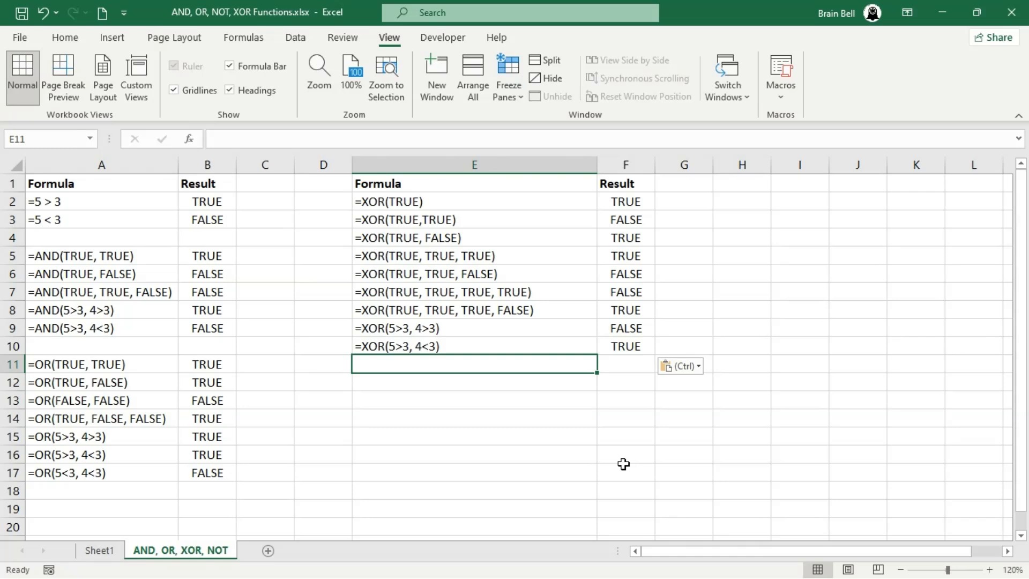
Enter =NOT(TRUE) as formula text in E12 and copy it into F12 as a calculated formula
{"action": "key", "text": "Return"}
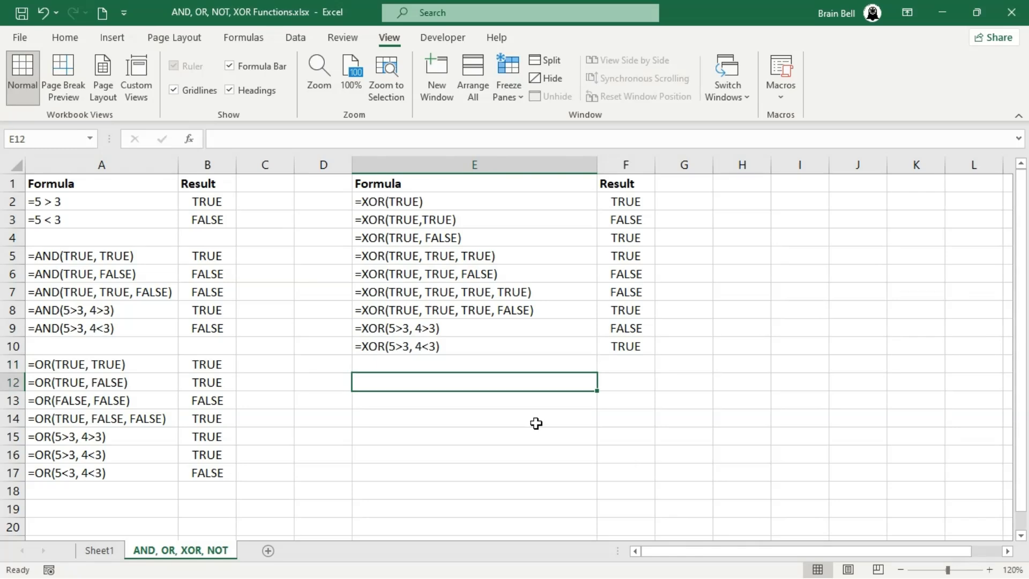
{"action": "type", "text": "="}
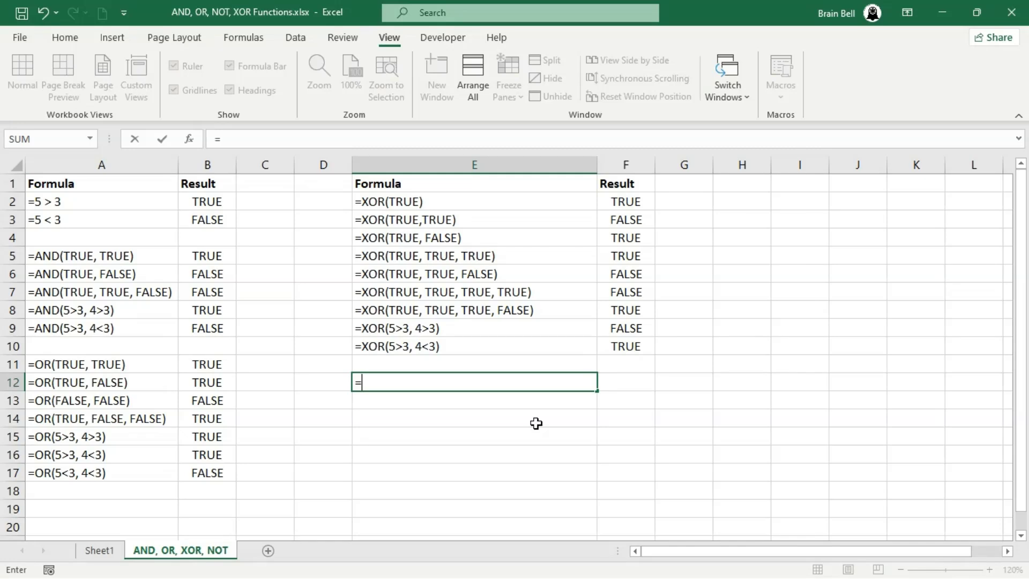
{"action": "type", "text": "NOT"}
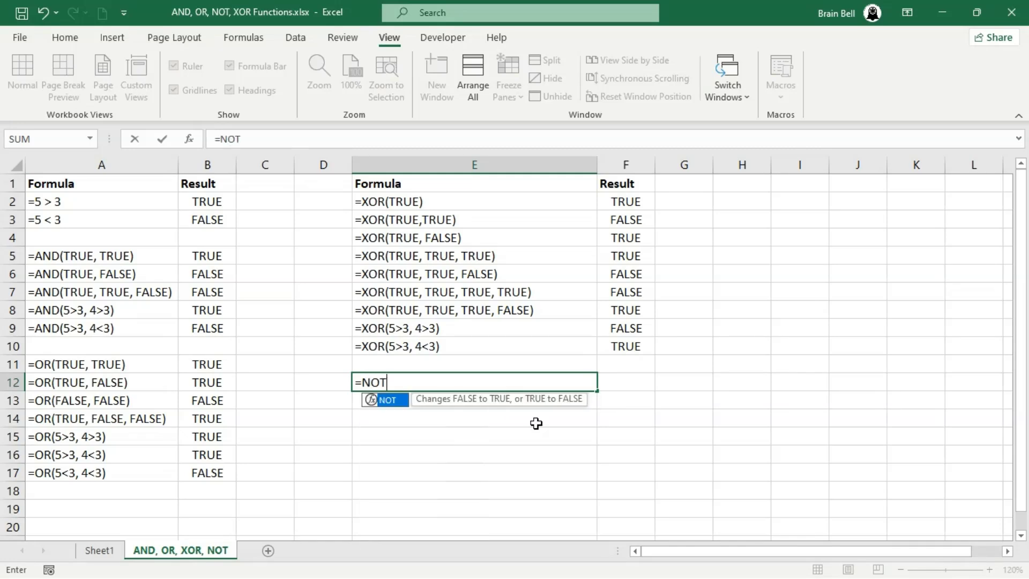
{"action": "type", "text": "("}
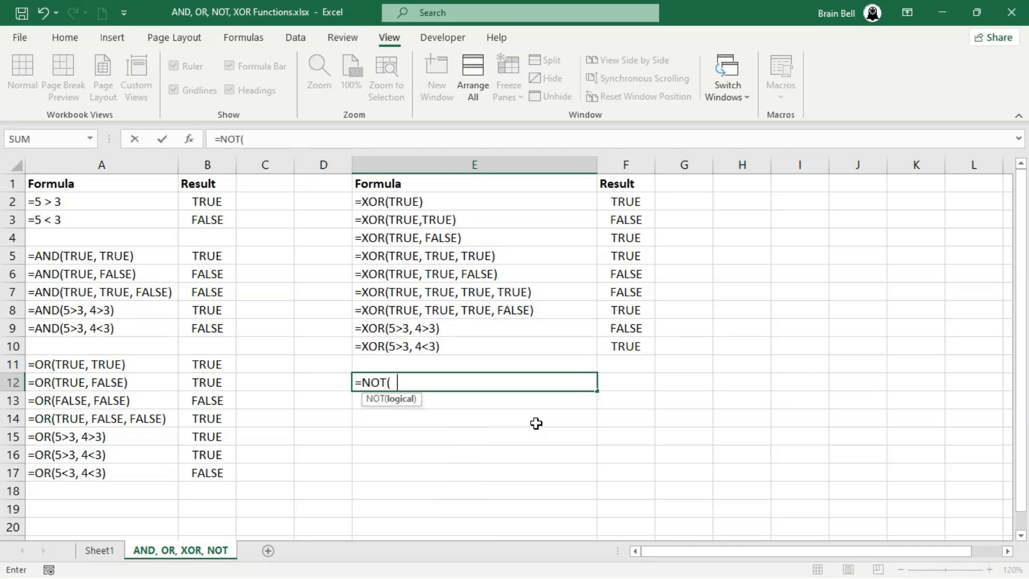
{"action": "type", "text": "TRUE)"}
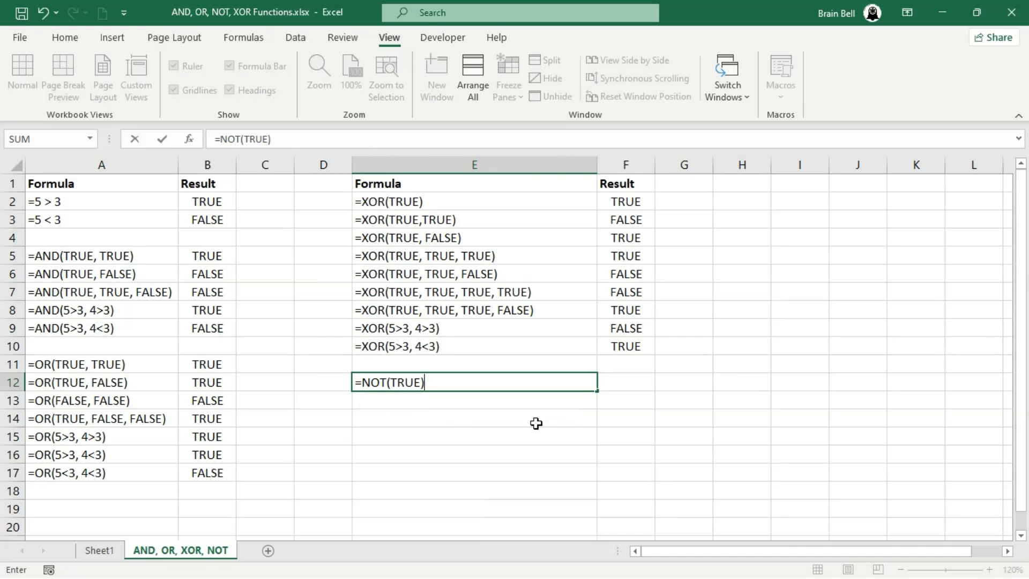
{"action": "key", "text": "shift+Home"}
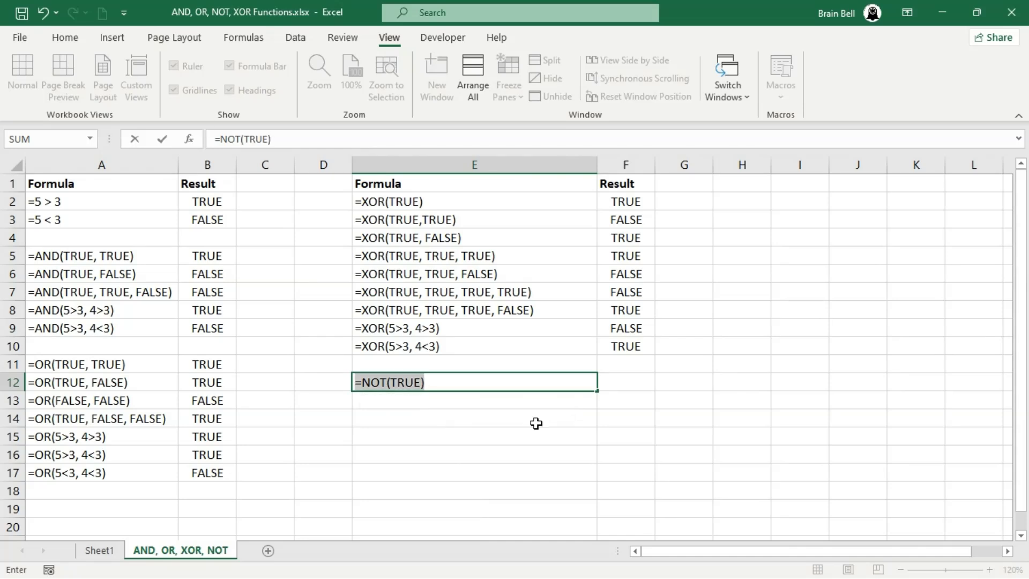
{"action": "key", "text": "ctrl+c"}
{"action": "key", "text": "Tab"}
{"action": "key", "text": "ctrl+v"}
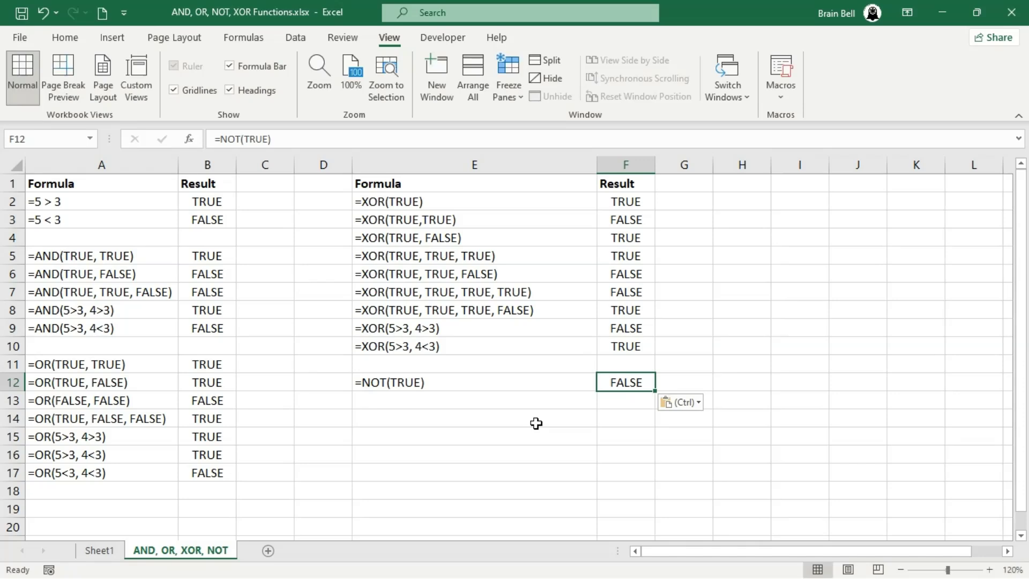
Enter =NOT(FALSE) as formula text in E13 and copy it into F13 as a calculated formula
{"action": "left_click", "coordinate": [515, 397]}
{"action": "type", "text": "J"}
{"action": "key", "text": "BackSpace"}
{"action": "type", "text": "="}
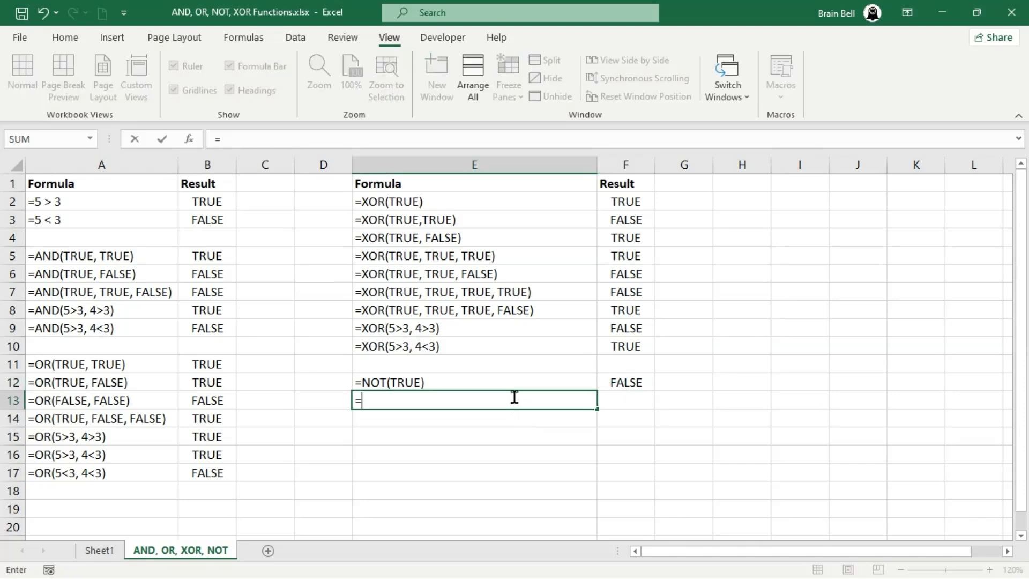
{"action": "type", "text": "NOT(FALSE)"}
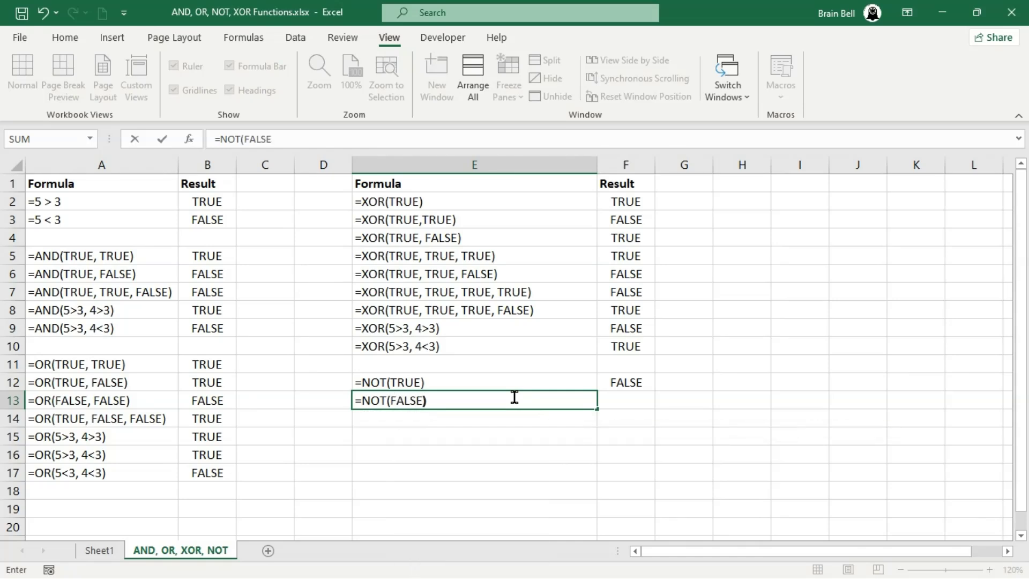
{"action": "key", "text": "Home"}
{"action": "key", "text": "shift+End"}
{"action": "key", "text": "ctrl+c"}
{"action": "key", "text": "Tab"}
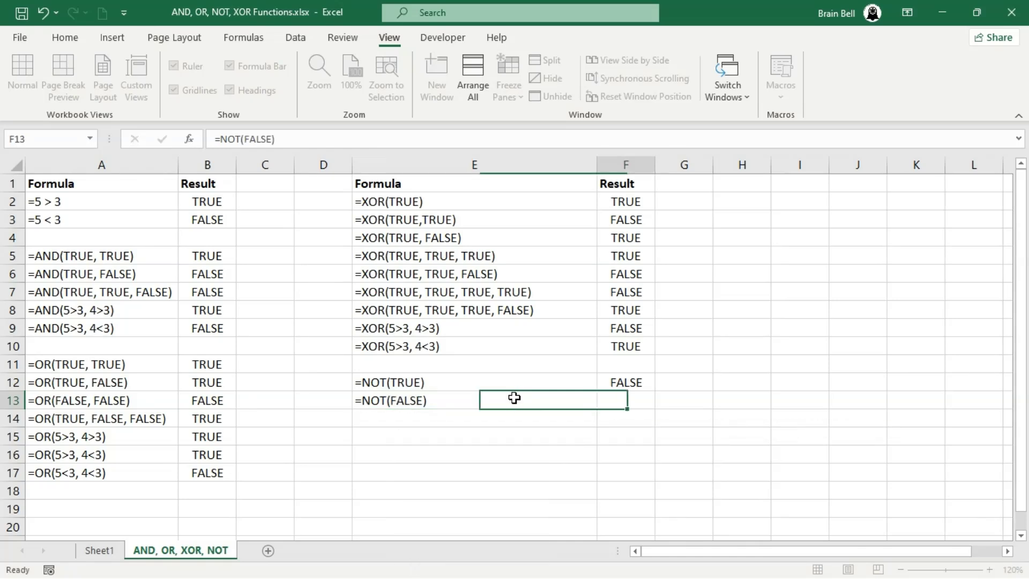
{"action": "key", "text": "ctrl+v"}
{"action": "key", "text": "Return"}
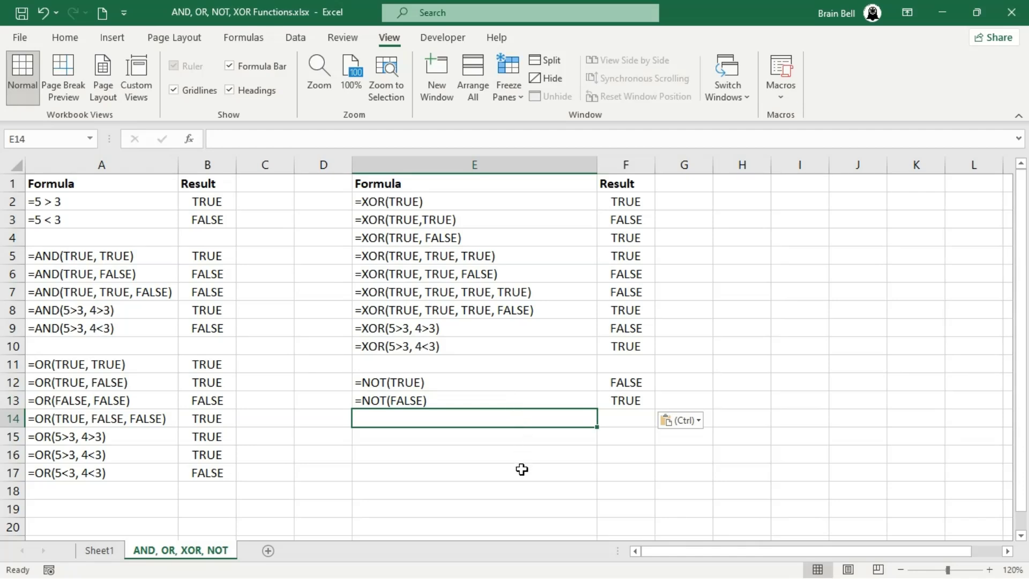
Enter =NOT(AND(TRUE,TRUE)) as formula text in E14 and copy it into F14 as a calculated formula
{"action": "type", "text": "=NOT"}
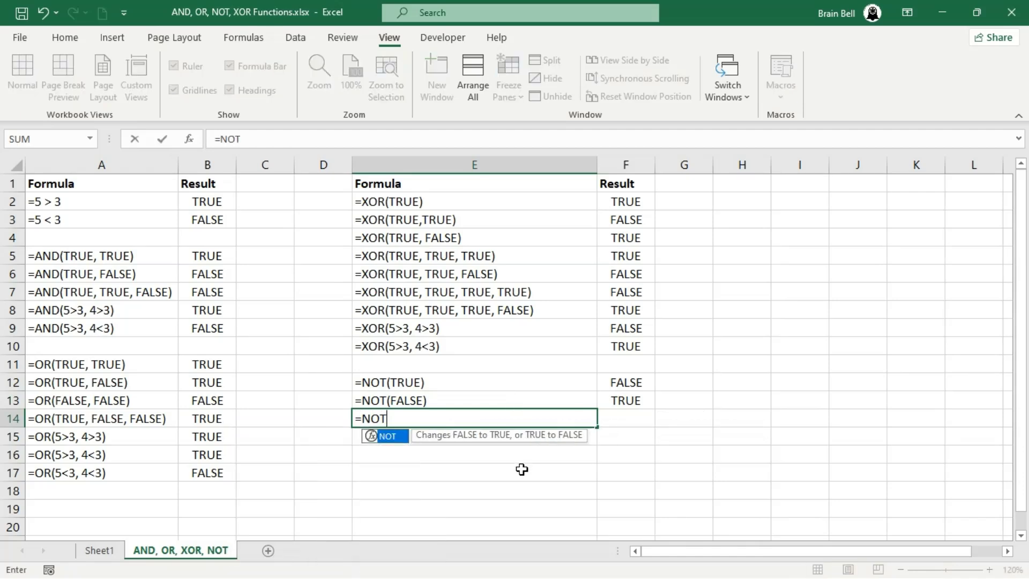
{"action": "type", "text": "(AND"}
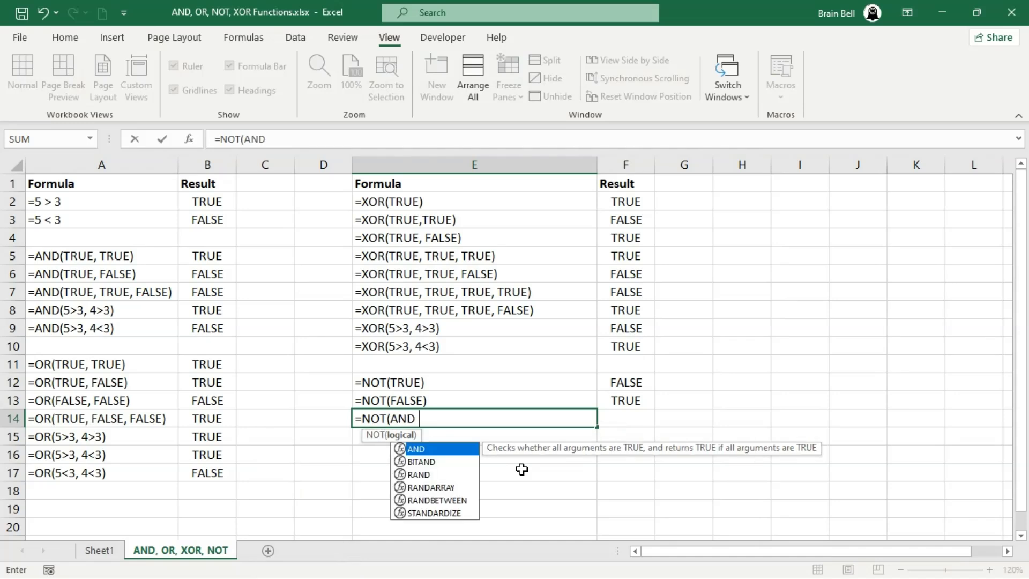
{"action": "type", "text": "(TRUE"}
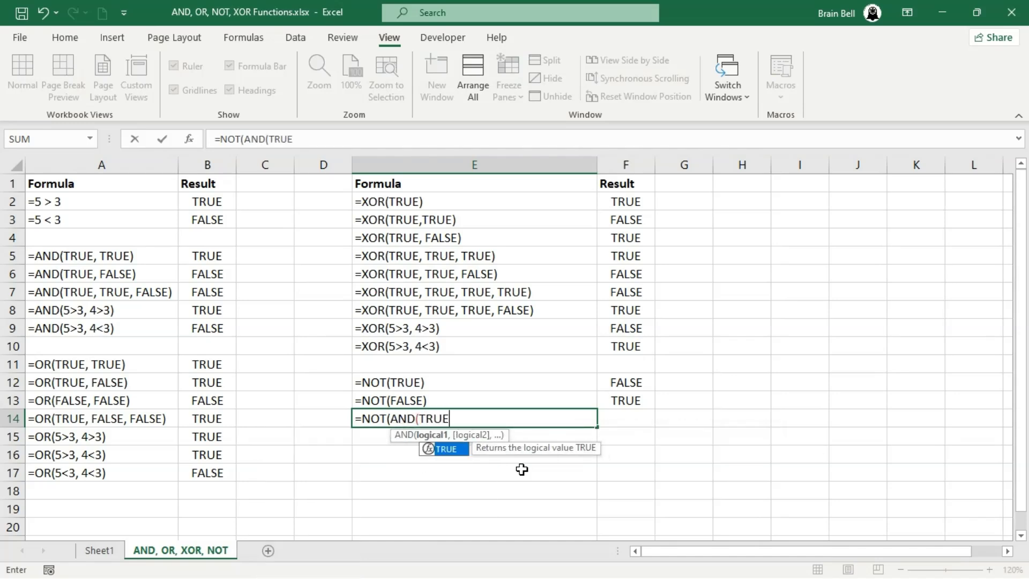
{"action": "type", "text": ",TRUE))"}
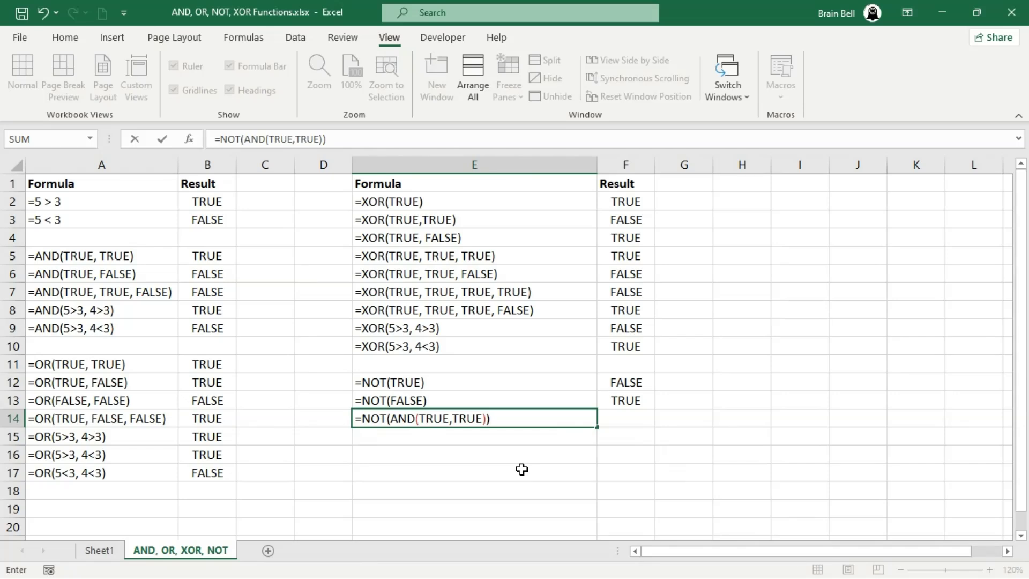
{"action": "key", "text": "shift+Home"}
{"action": "key", "text": "ctrl+c"}
{"action": "key", "text": "Tab"}
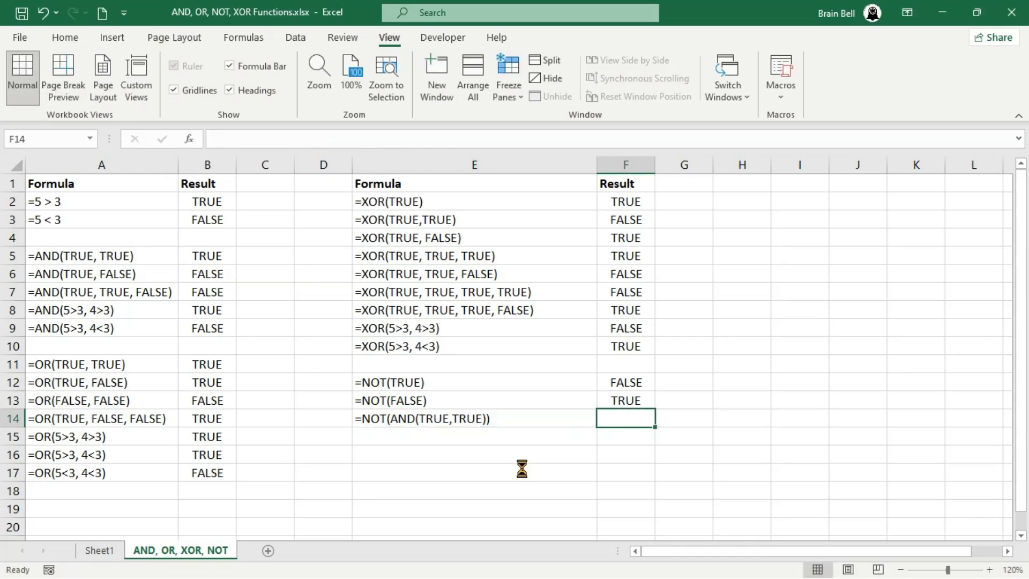
{"action": "key", "text": "ctrl+v"}
{"action": "key", "text": "Return"}
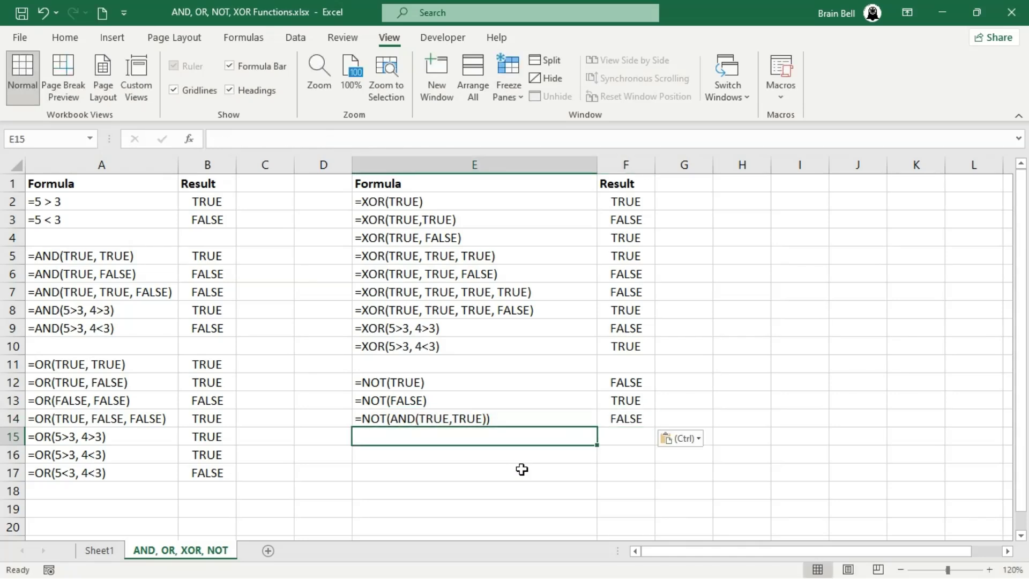
Enter =NOT(OR(TRUE, FALSE)) as formula text in E15 and copy it into F15 as a calculated formula
{"action": "type", "text": "=N"}
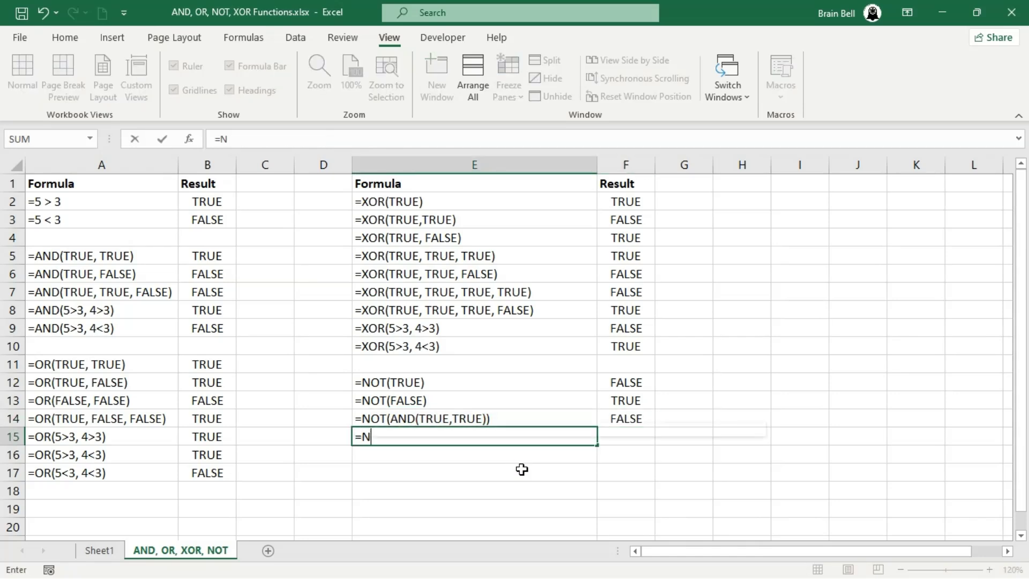
{"action": "type", "text": "OT"}
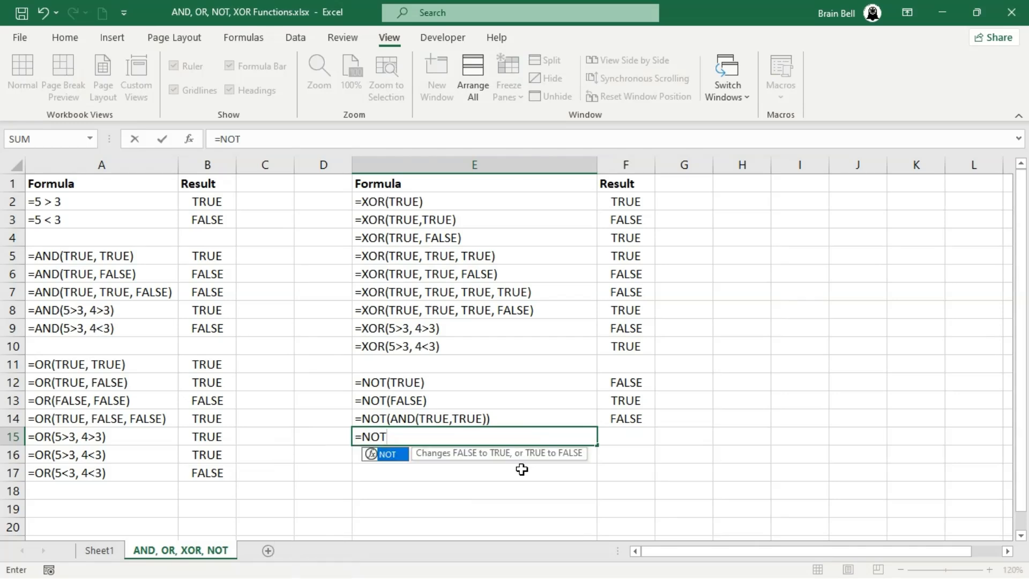
{"action": "type", "text": "(OR("}
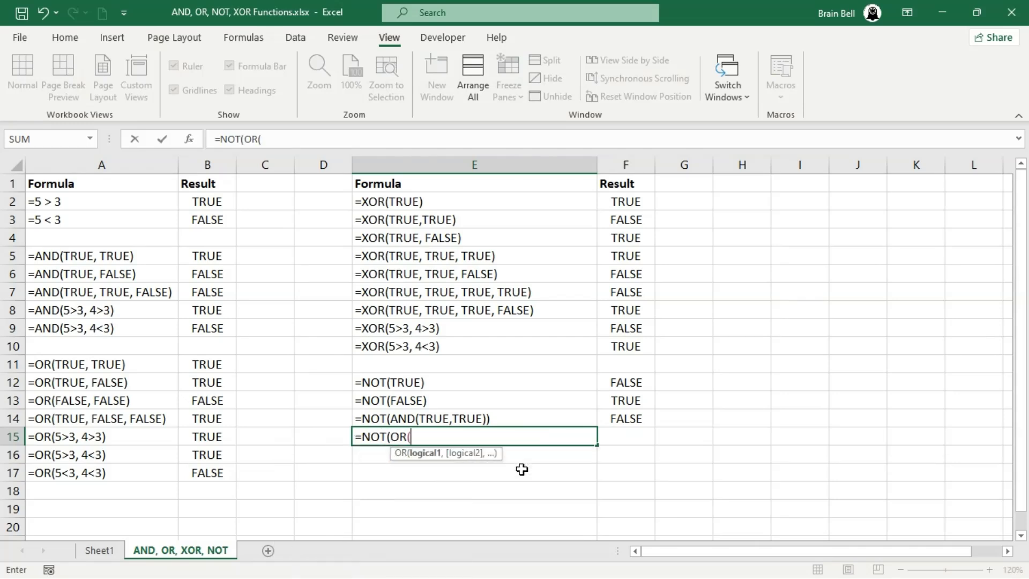
{"action": "type", "text": "TRUE"}
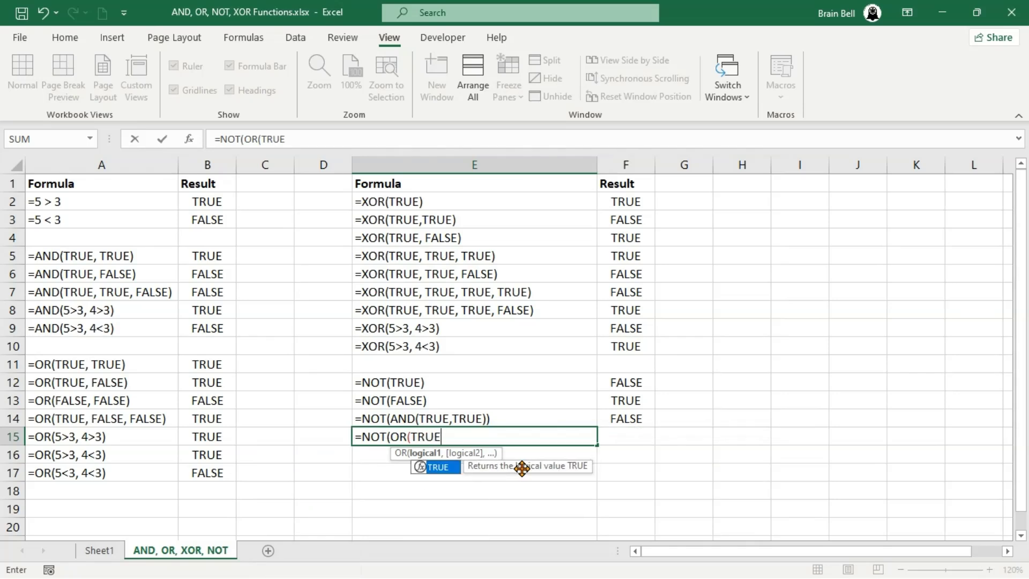
{"action": "type", "text": ", FALSE"}
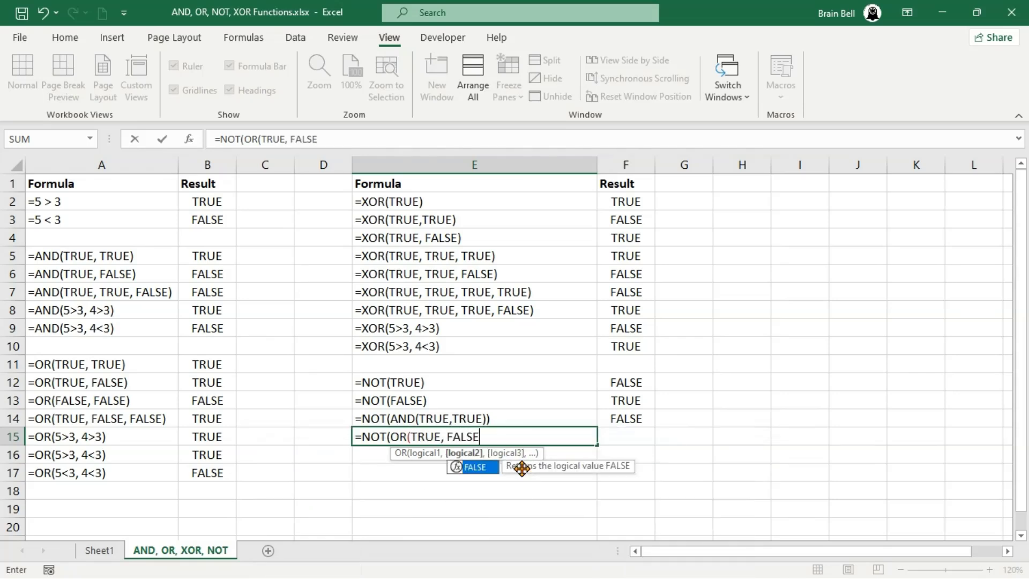
{"action": "type", "text": "))"}
{"action": "key", "text": "shift+Home"}
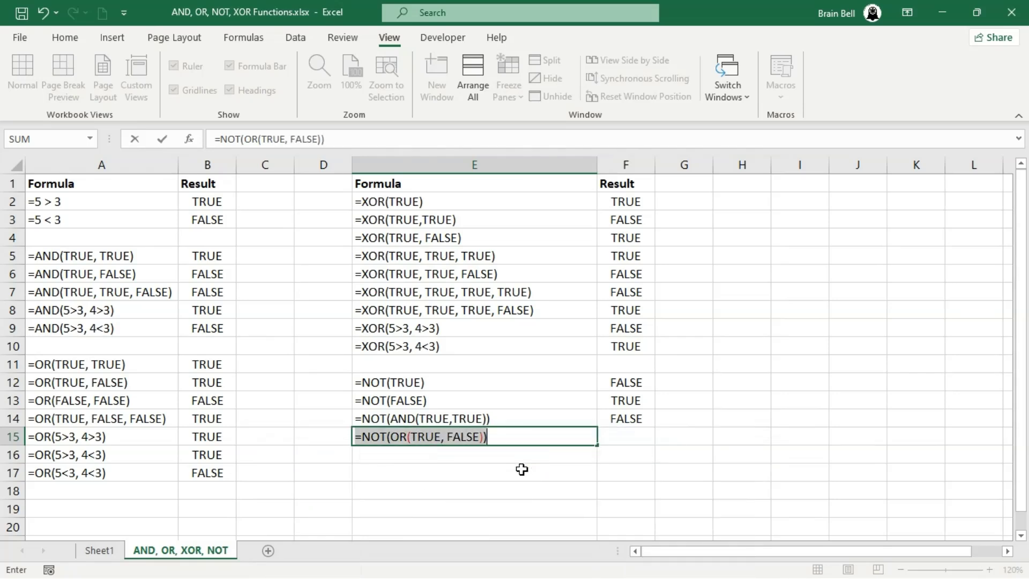
{"action": "key", "text": "ctrl+c"}
{"action": "key", "text": "Tab"}
{"action": "key", "text": "ctrl+v"}
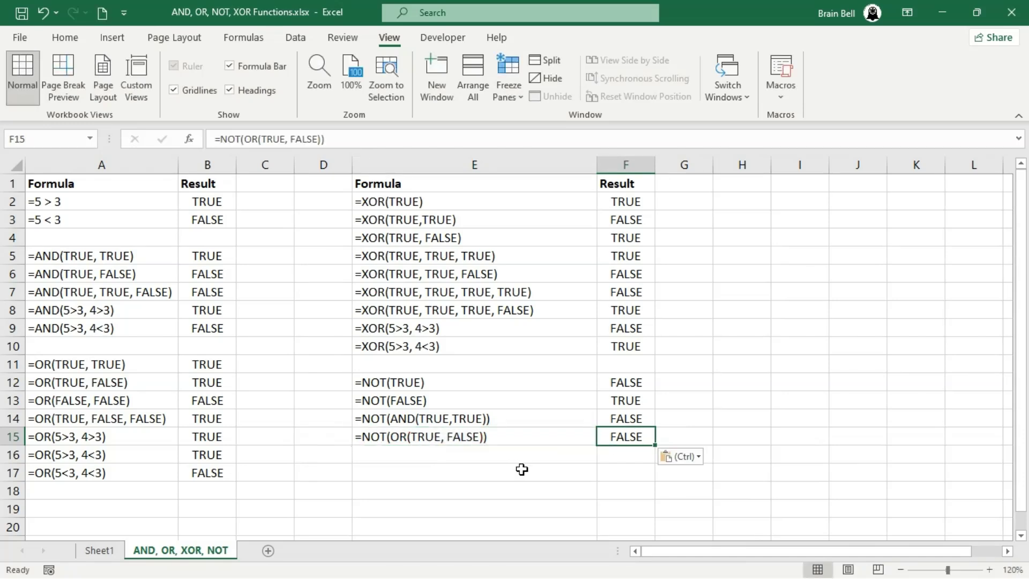
{"action": "type", "text": "\\"}
{"action": "key", "text": "Return"}
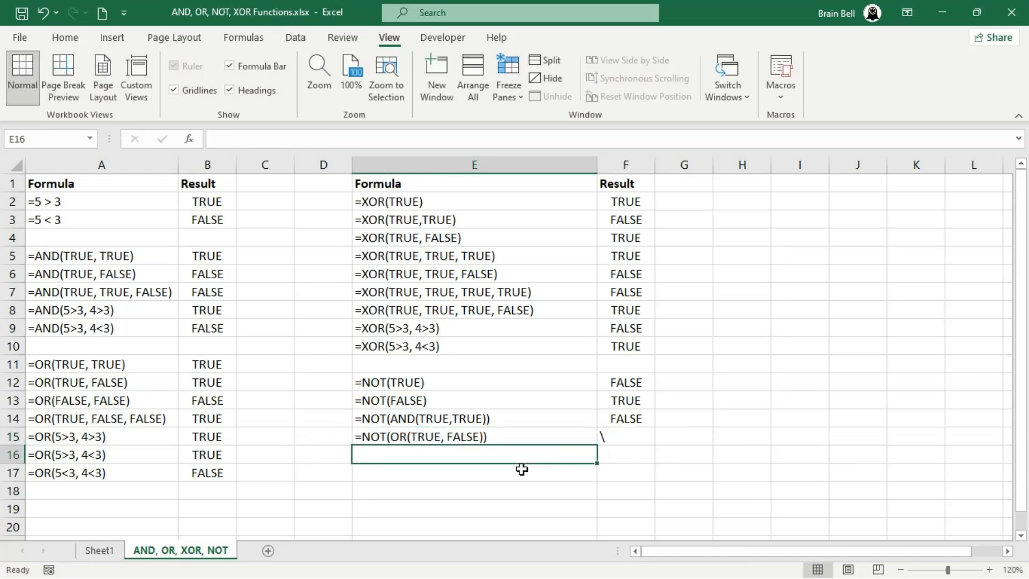
{"action": "key", "text": "ctrl+z"}
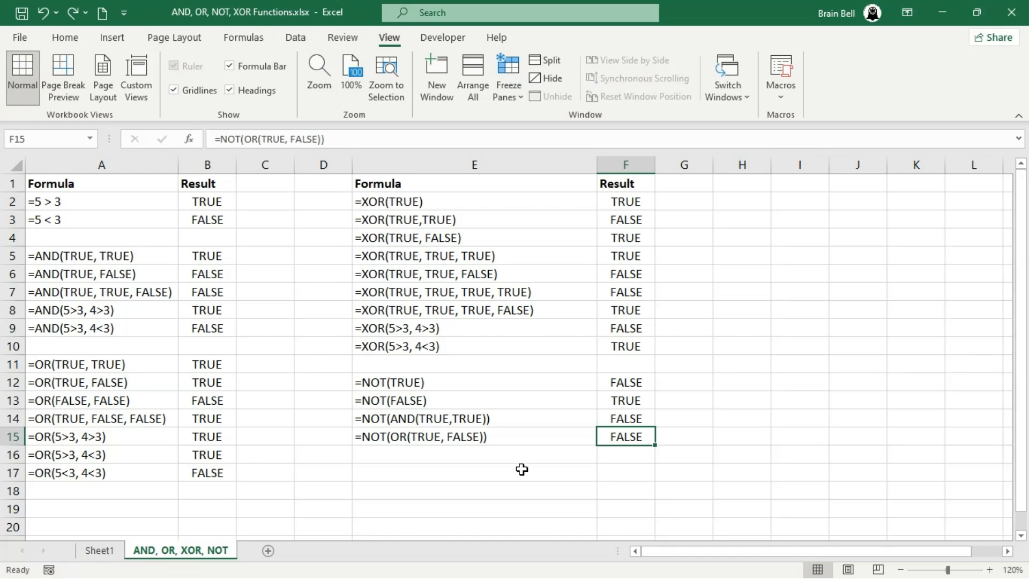
Enter =NOT(OR(FALSE,FALSE)) as formula text in E16 and copy it into F16 as a calculated formula
{"action": "key", "text": "Down"}
{"action": "key", "text": "Left"}
{"action": "type", "text": "="}
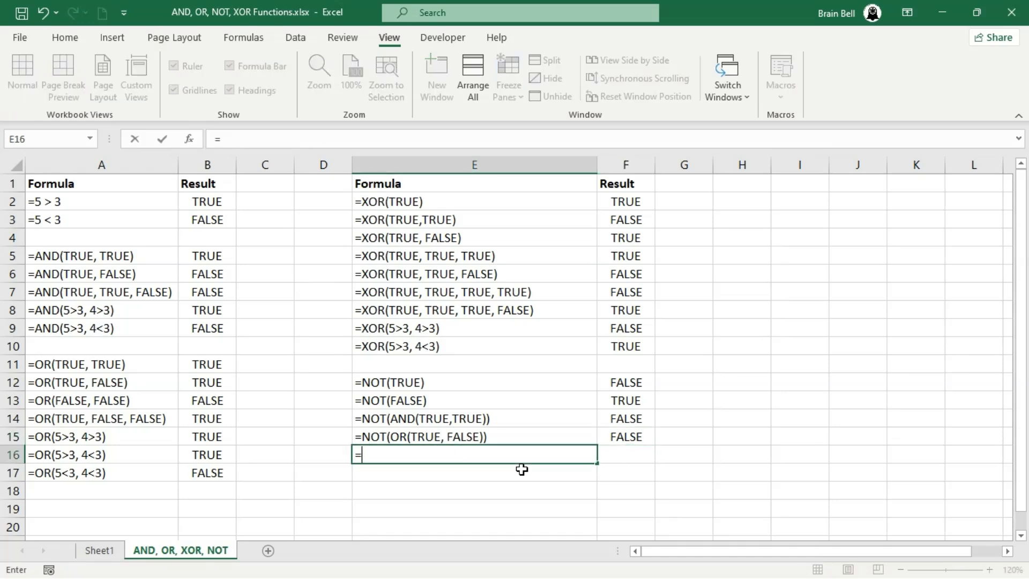
{"action": "type", "text": "NOT("}
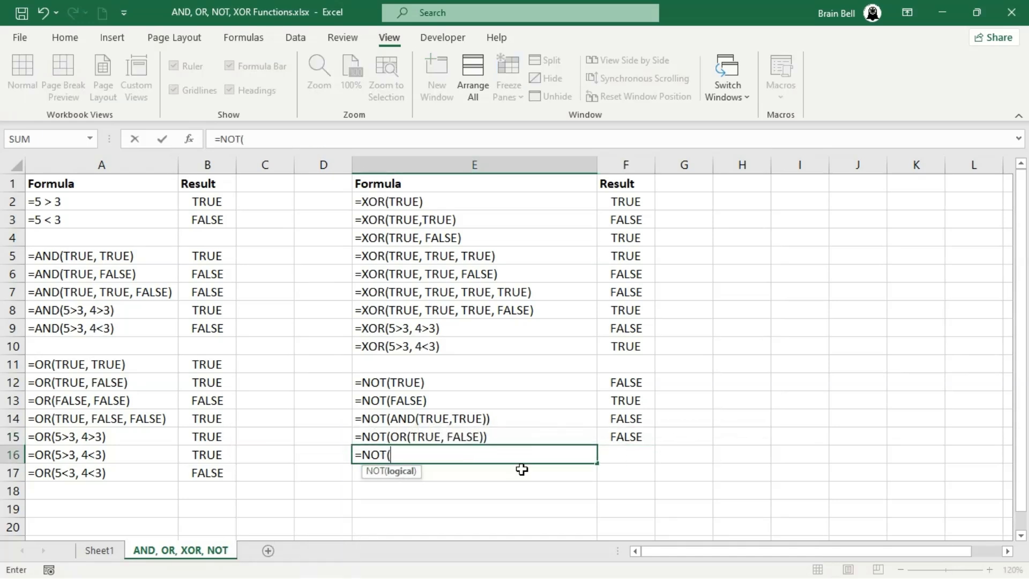
{"action": "type", "text": "OR(F"}
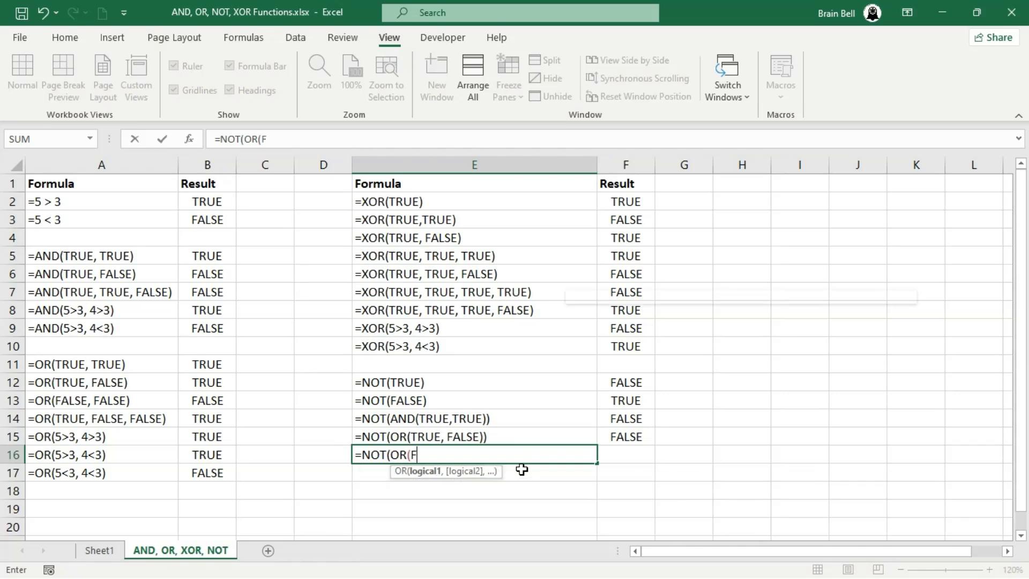
{"action": "type", "text": "ALSE,FALSE))"}
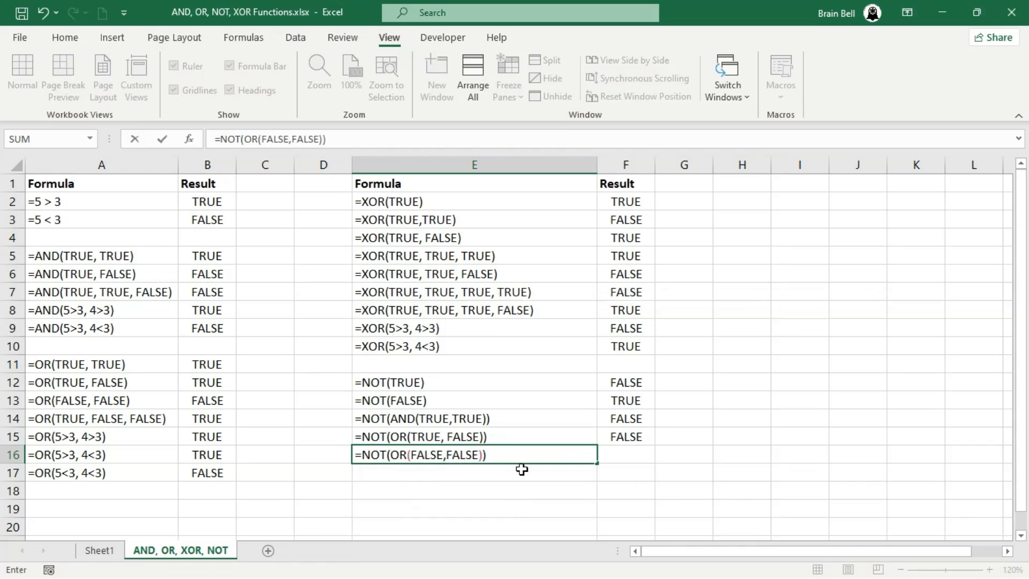
{"action": "key", "text": "shift+Home"}
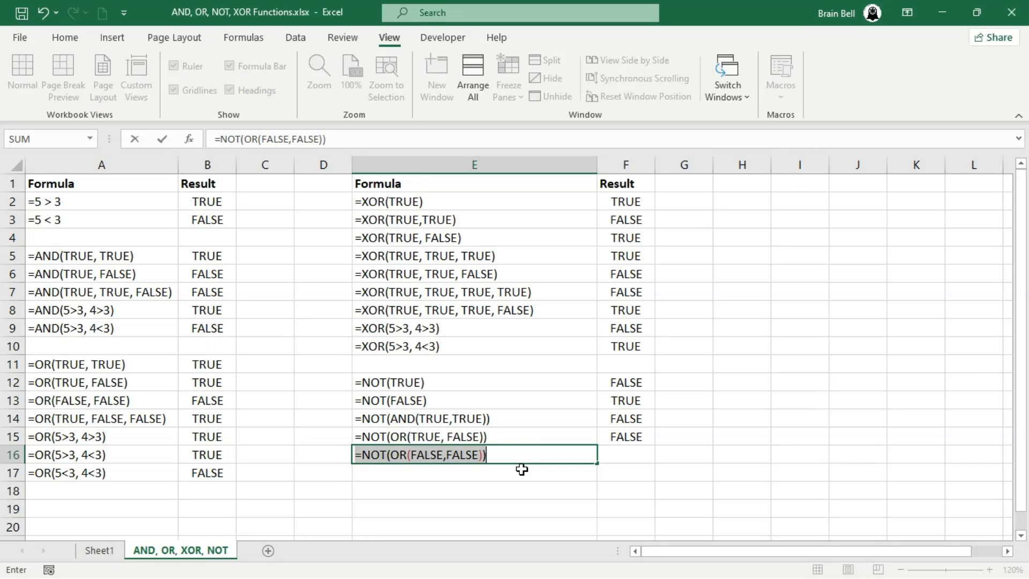
{"action": "key", "text": "ctrl+c"}
{"action": "key", "text": "Tab"}
{"action": "key", "text": "ctrl+v"}
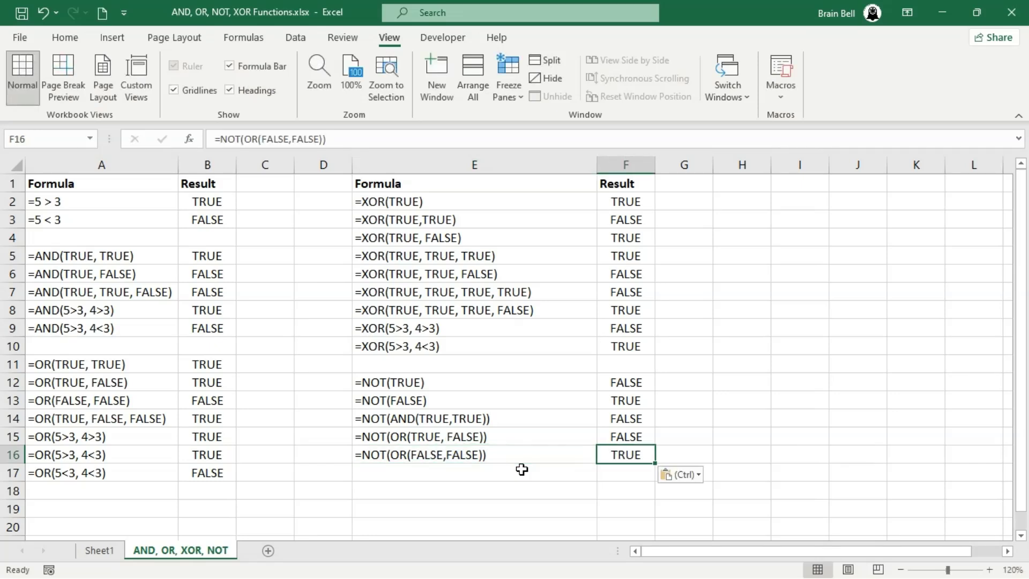
Switch to Sheet1 and enter the heading COUNTIF in C1, next to the two product lists
{"action": "left_click", "coordinate": [522, 470]}
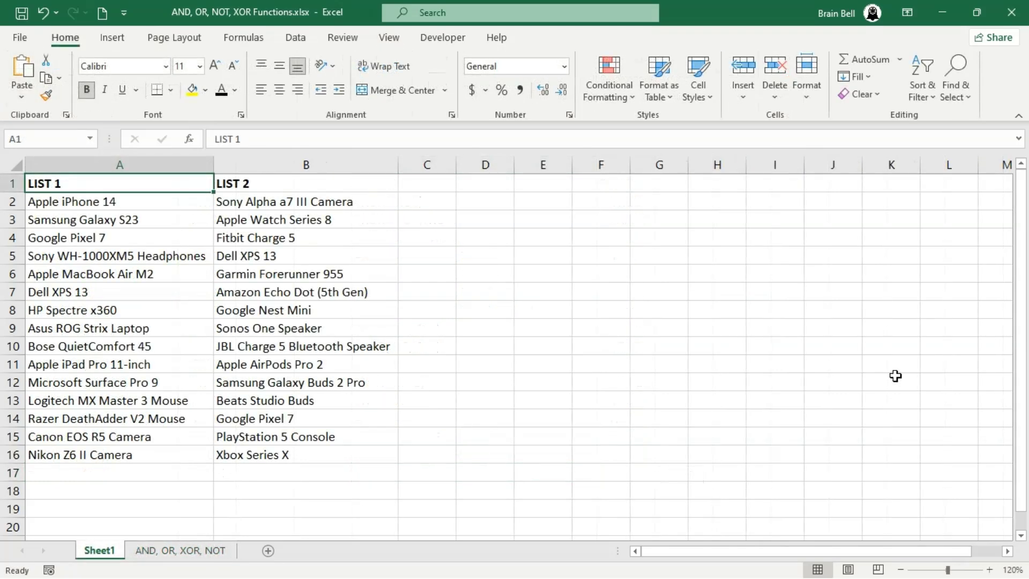
{"action": "key", "text": "Right"}
{"action": "key", "text": "Right"}
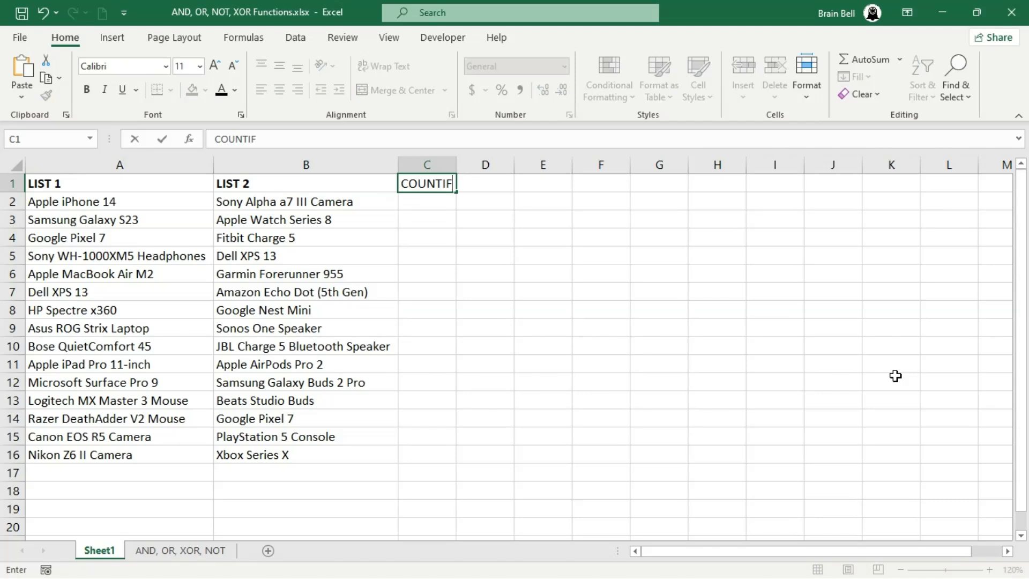
{"action": "key", "text": "Return"}
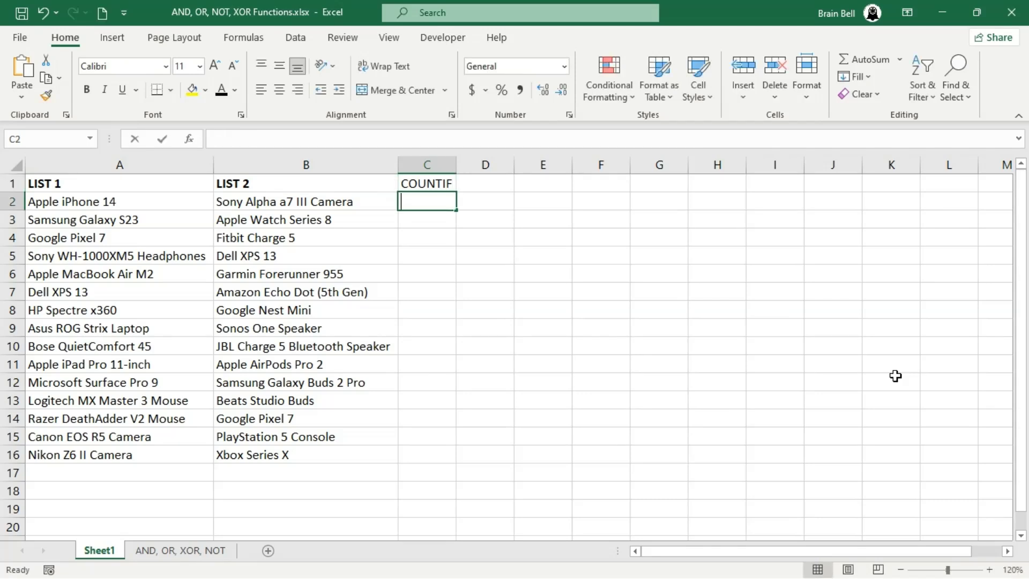
Enter =COUNTIF(B2:B16, A2) in C2 to count how often the first LIST 1 item occurs in LIST 2
{"action": "type", "text": "=COUNTIF("}
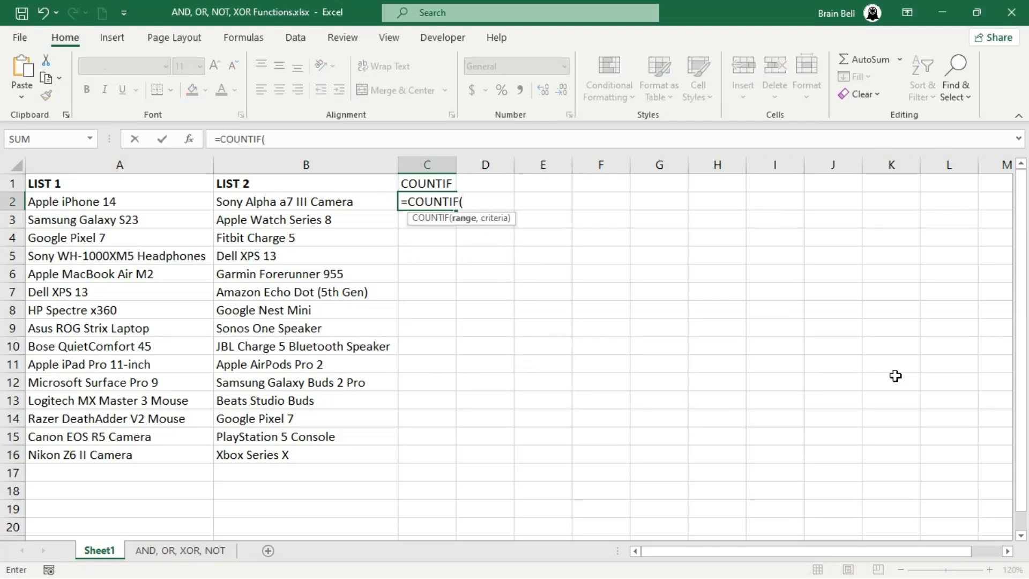
{"action": "key", "text": "Left"}
{"action": "key", "text": "shift+Down"}
{"action": "key", "text": "shift+Down"}
{"action": "key", "text": "shift+Down"}
{"action": "key", "text": "shift+Down"}
{"action": "key", "text": "shift+Down"}
{"action": "key", "text": "shift+Down"}
{"action": "key", "text": "shift+Down"}
{"action": "key", "text": "shift+Down"}
{"action": "key", "text": "shift+Down"}
{"action": "key", "text": "shift+Down"}
{"action": "key", "text": "shift+Down"}
{"action": "key", "text": "shift+Down"}
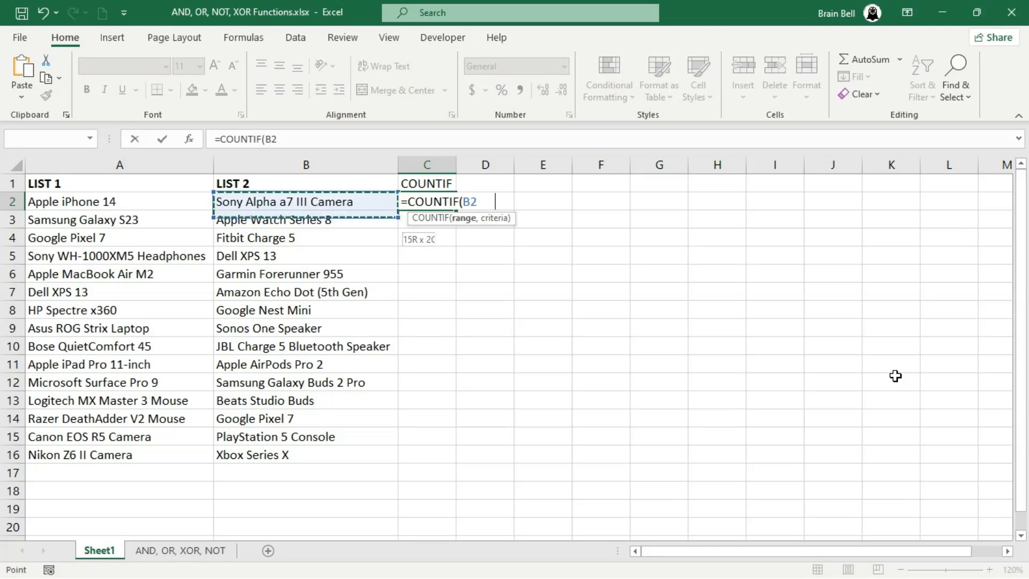
{"action": "key", "text": "shift+Down"}
{"action": "key", "text": "shift+Down"}
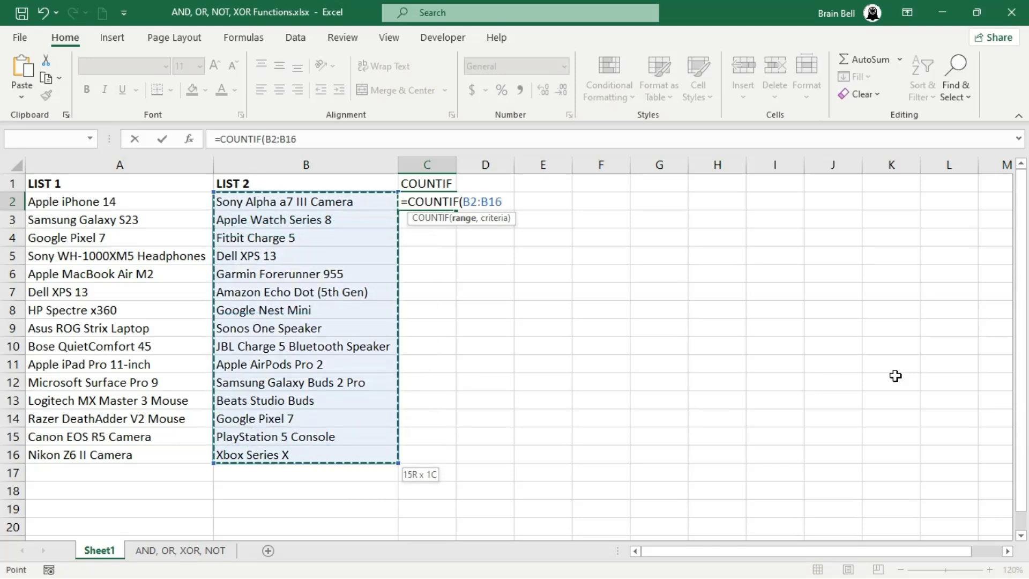
{"action": "type", "text": ","}
{"action": "key", "text": "Left"}
{"action": "key", "text": "Left"}
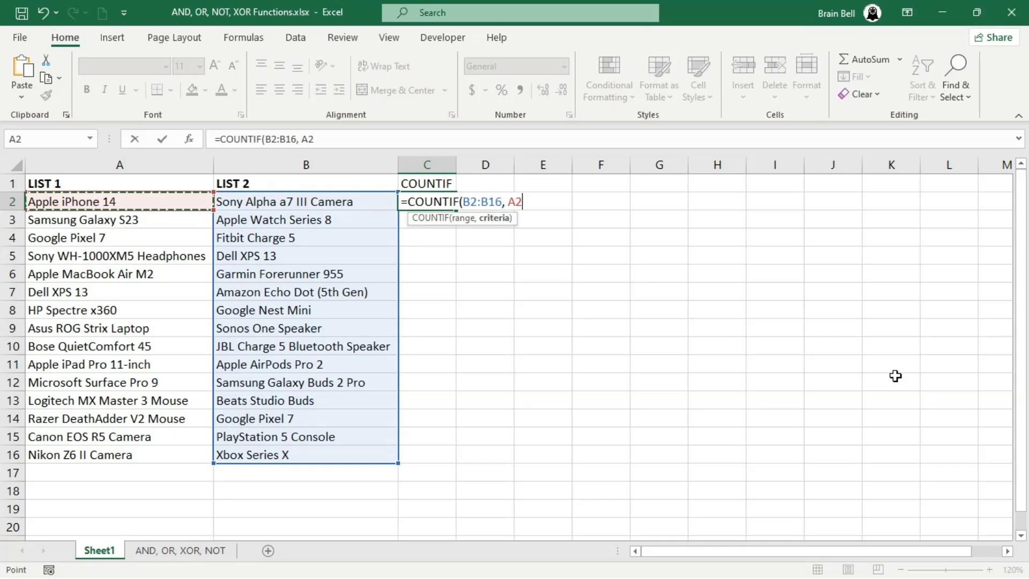
{"action": "type", "text": ")"}
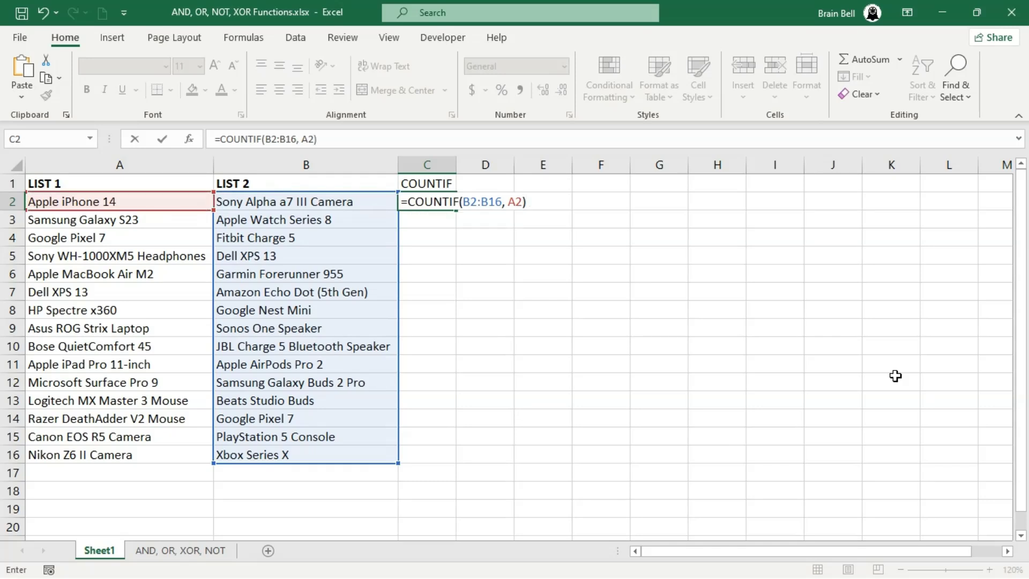
{"action": "key", "text": "Return"}
Lock the row numbers of the range in C2's formula so it reads =COUNTIF(B$2:B$16, A2)
{"action": "double_click", "coordinate": [448, 200]}
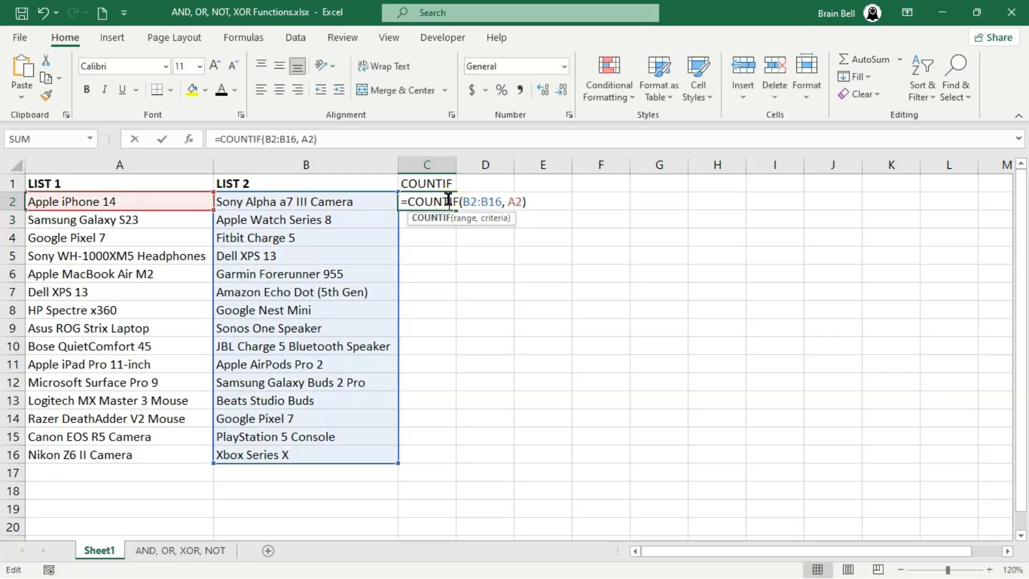
{"action": "left_click", "coordinate": [470, 201]}
{"action": "type", "text": "$"}
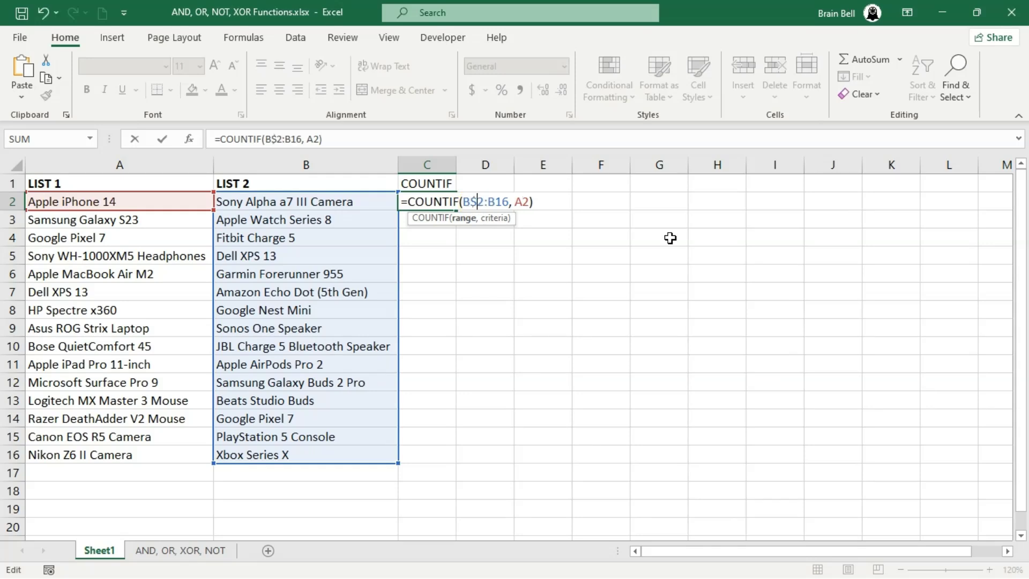
{"action": "key", "text": "Right"}
{"action": "key", "text": "Right"}
{"action": "key", "text": "Right"}
{"action": "type", "text": "$"}
{"action": "key", "text": "Return"}
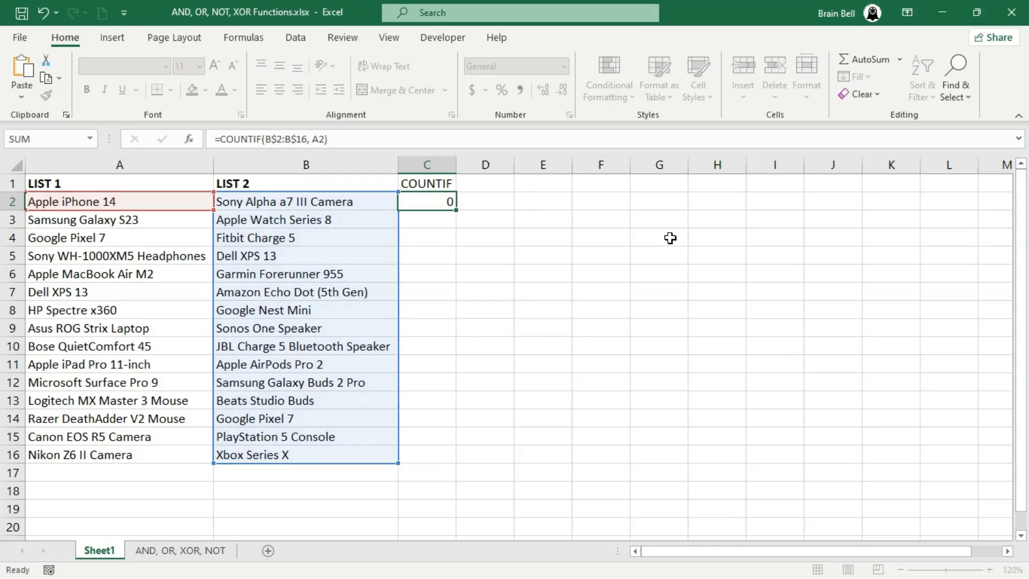
Fill the COUNTIF formula from C2 down to C16
{"action": "left_click", "coordinate": [450, 202]}
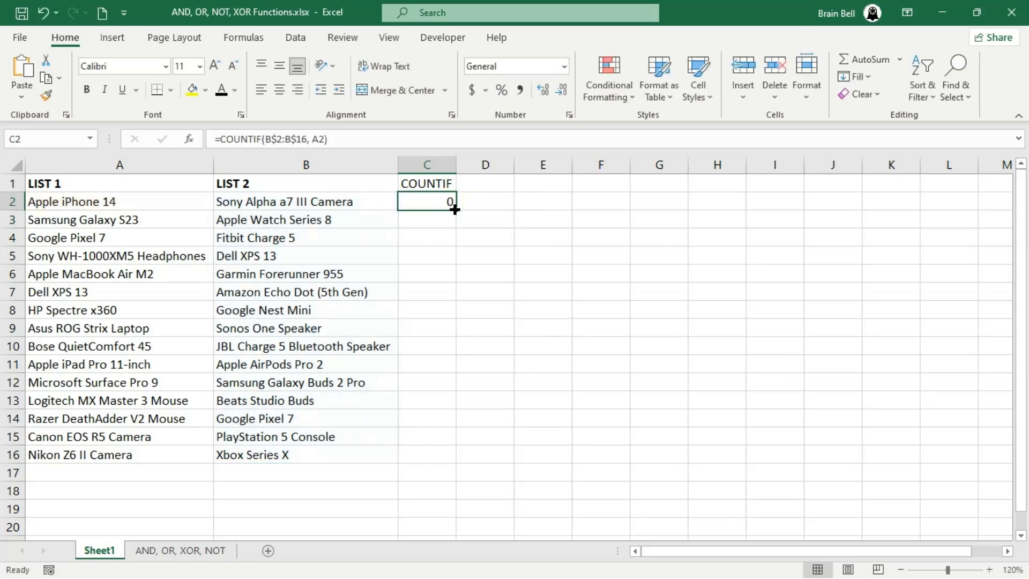
{"action": "double_click", "coordinate": [454, 209]}
{"action": "left_click_drag", "start_coordinate": [448, 242], "coordinate": [436, 234]}
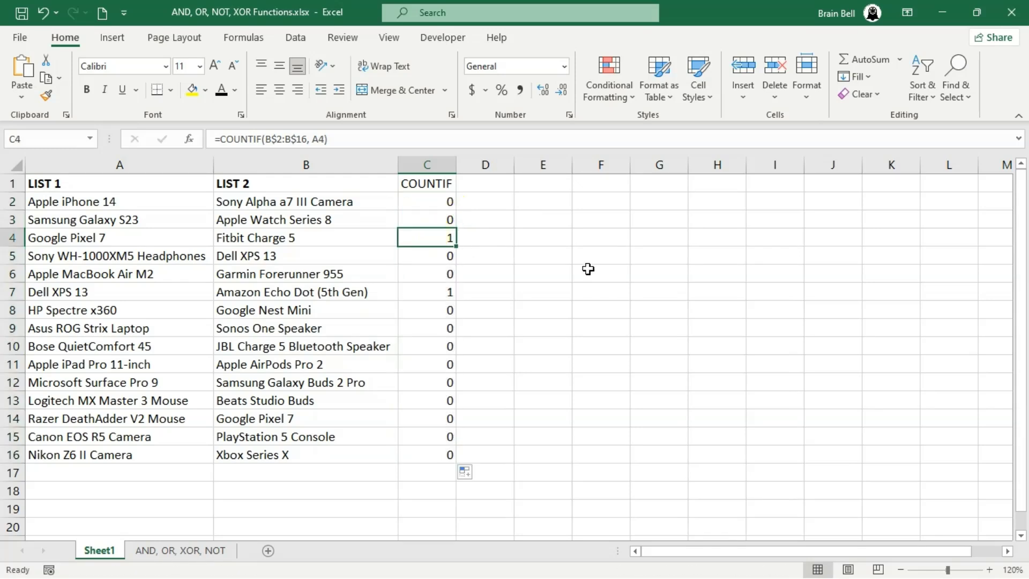
Enter the heading OR in D1
{"action": "left_click", "coordinate": [477, 185]}
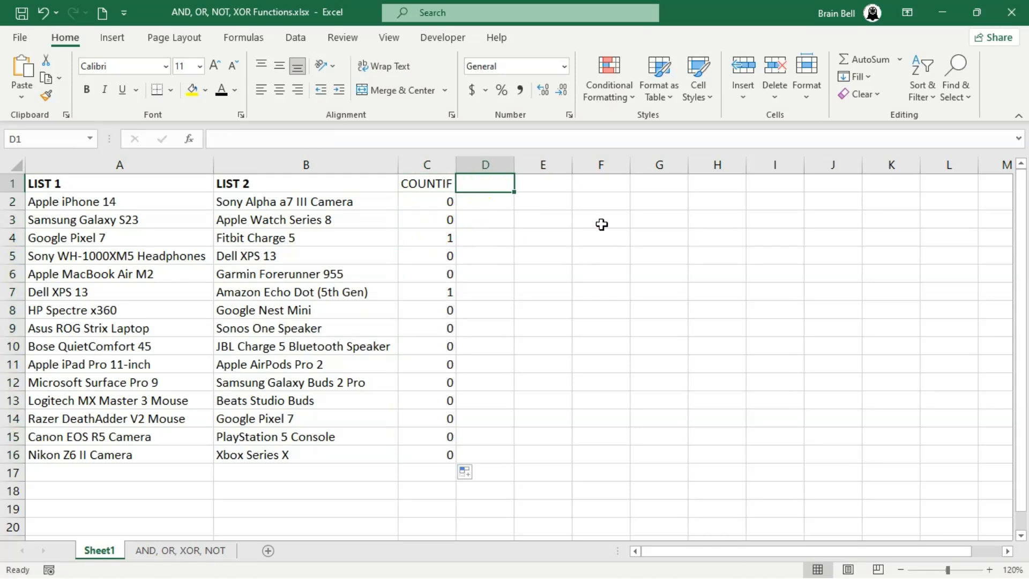
{"action": "type", "text": "OR"}
{"action": "key", "text": "Return"}
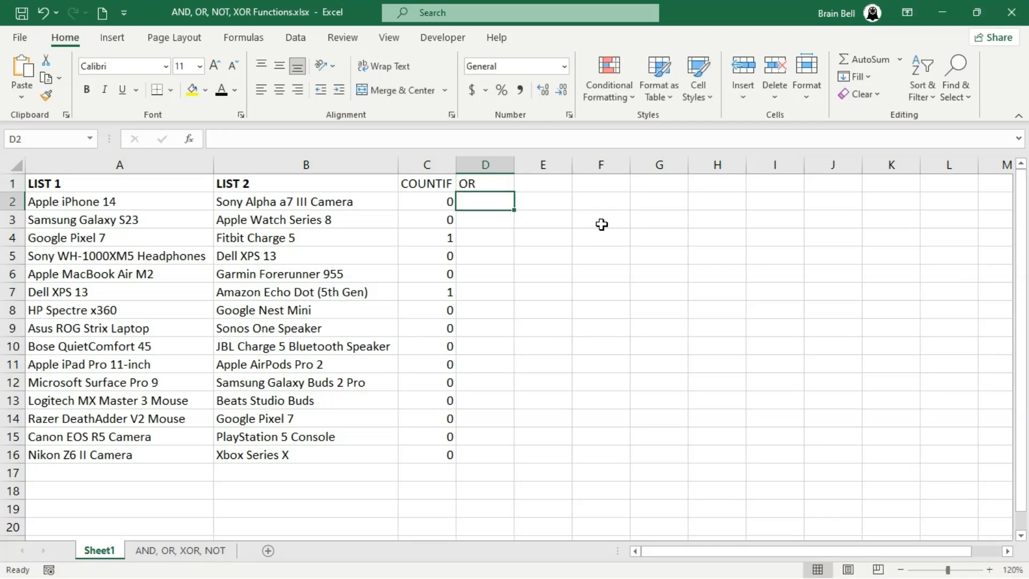
Enter =OR(B2:B16 = A2) in D2 to test whether the first LIST 1 item occurs in LIST 2
{"action": "type", "text": "=OR("}
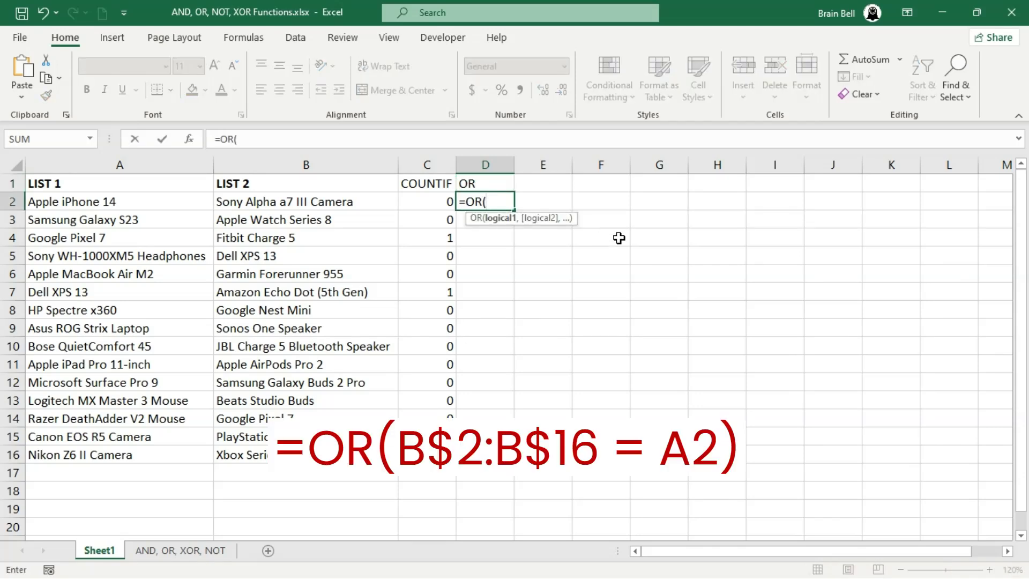
{"action": "key", "text": "Left"}
{"action": "key", "text": "Left"}
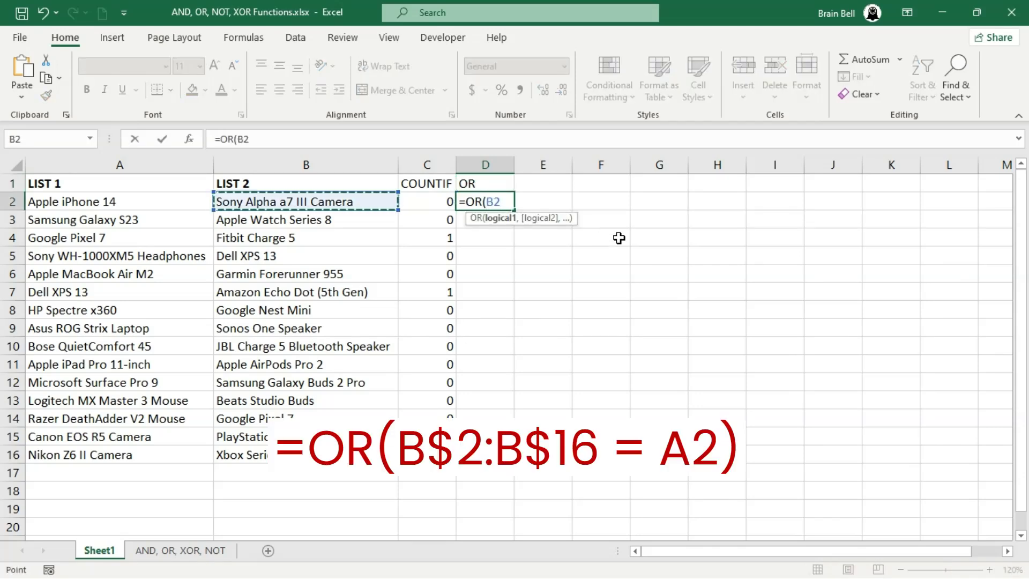
{"action": "key", "text": "F8"}
{"action": "key", "text": "ctrl+Down"}
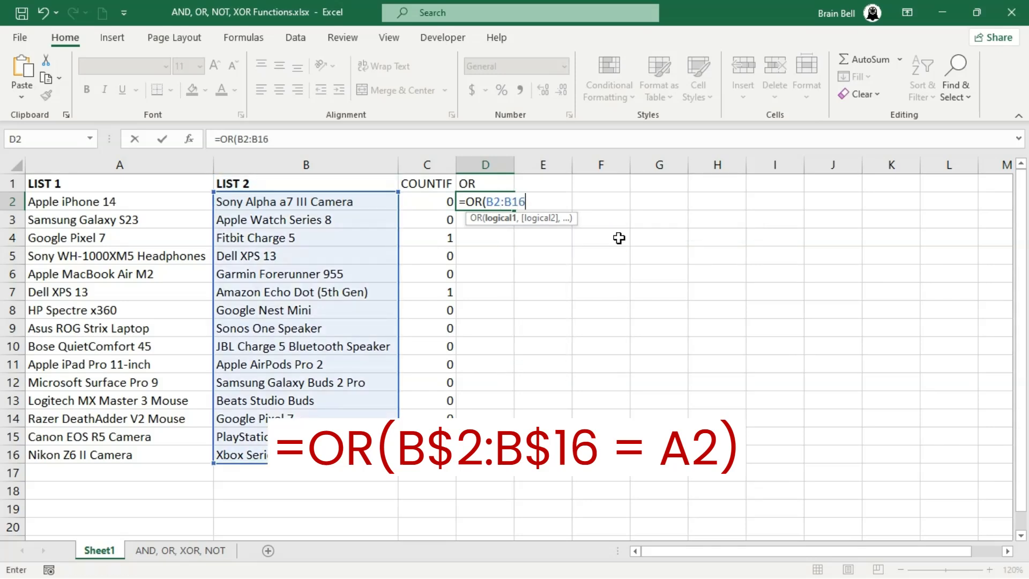
{"action": "type", "text": "= A2)"}
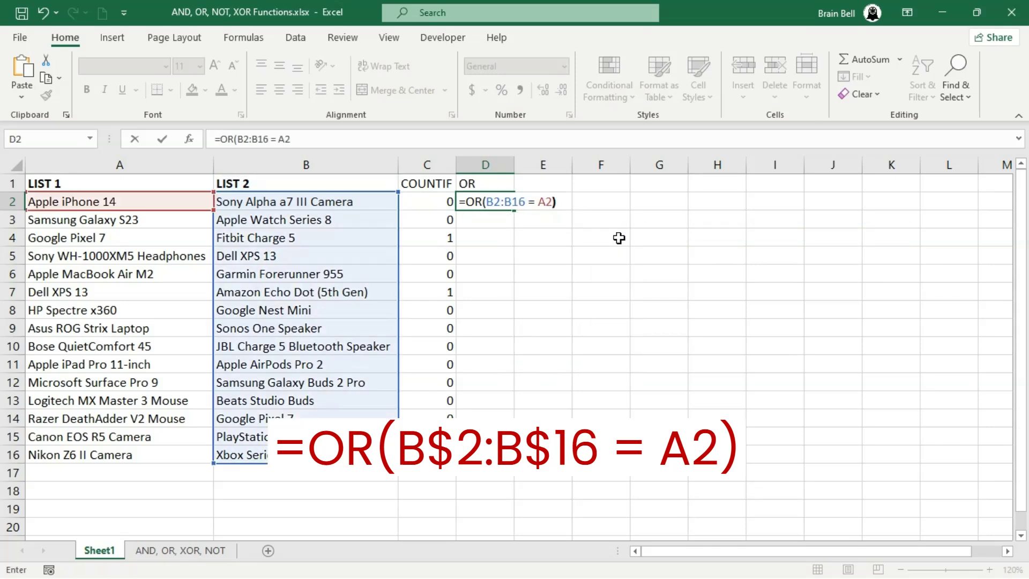
{"action": "key", "text": "Return"}
{"action": "key", "text": "Up"}
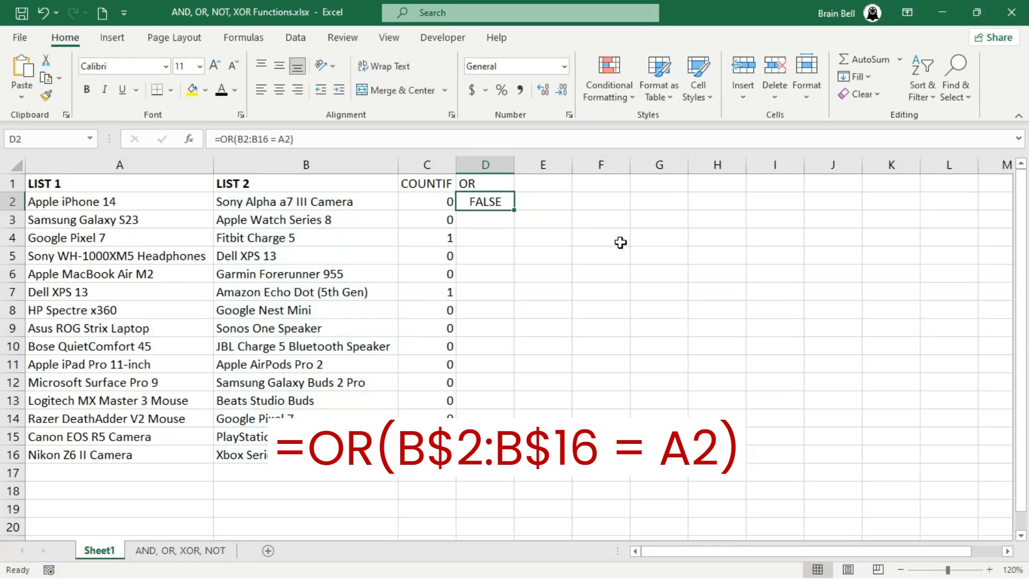
Lock the row numbers of the range in D2's formula so it reads =OR(B$2:B$16 = A2)
{"action": "double_click", "coordinate": [481, 202]}
{"action": "key", "text": "Right"}
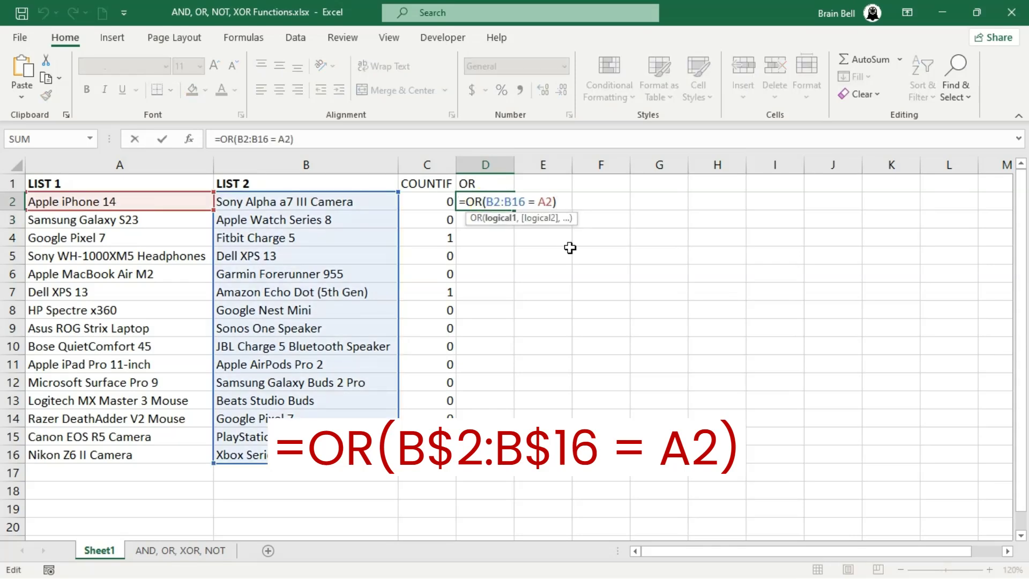
{"action": "type", "text": "$"}
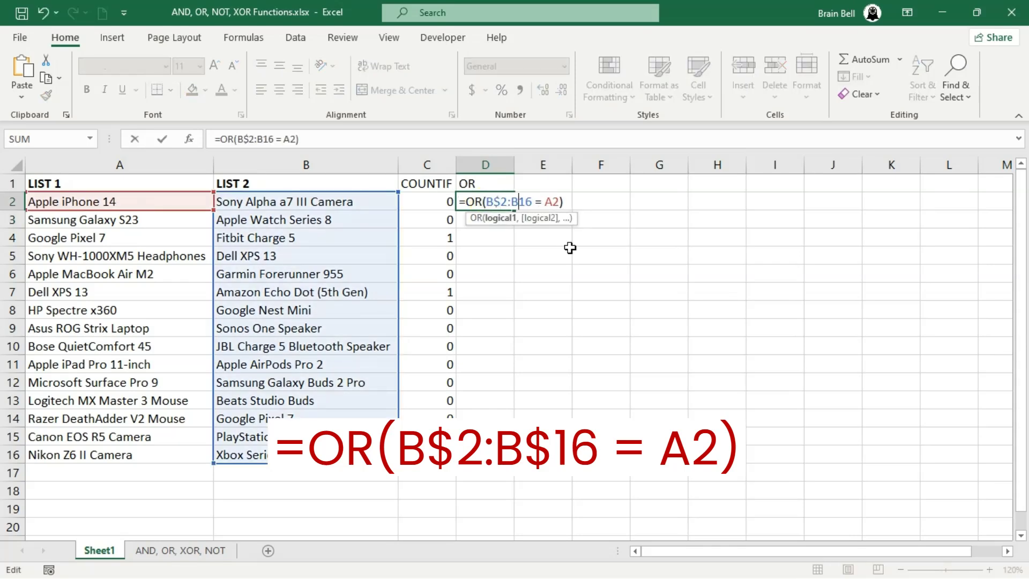
{"action": "key", "text": "Right"}
{"action": "key", "text": "Right"}
{"action": "key", "text": "Right"}
{"action": "type", "text": "$"}
{"action": "key", "text": "Return"}
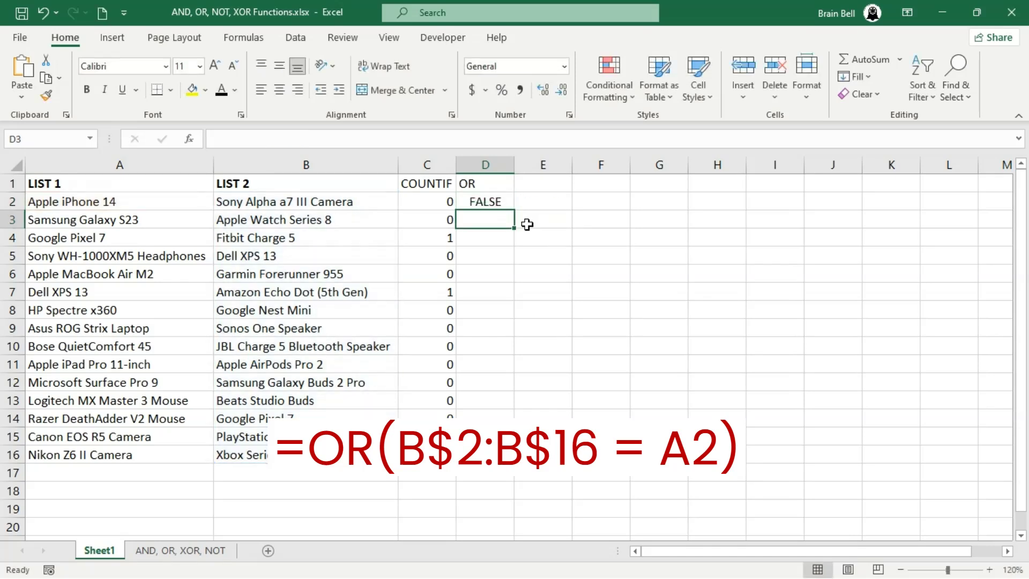
Fill the OR formula from D2 down to D16
{"action": "left_click", "coordinate": [500, 201]}
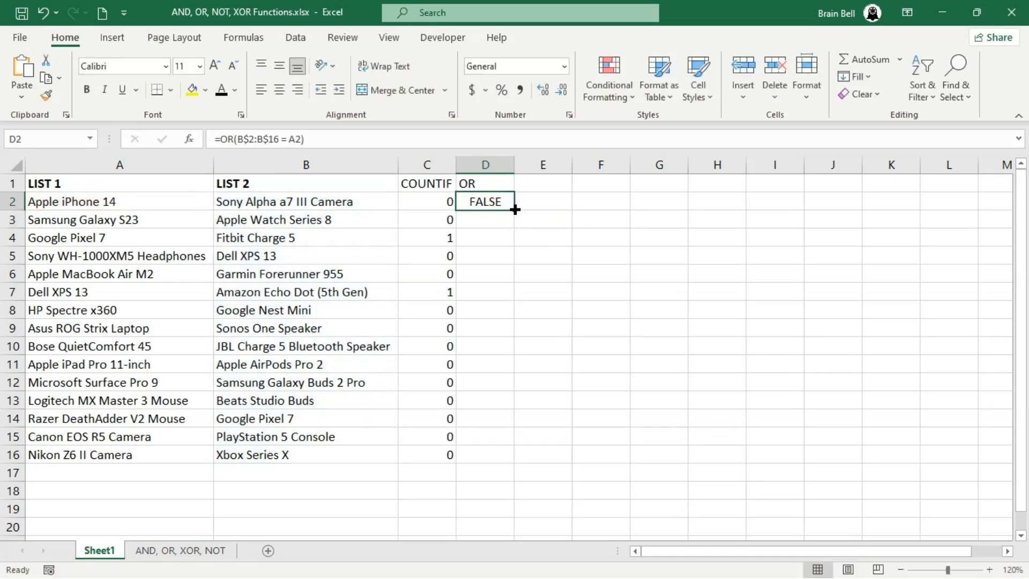
{"action": "double_click", "coordinate": [514, 209]}
{"action": "left_click", "coordinate": [494, 236]}
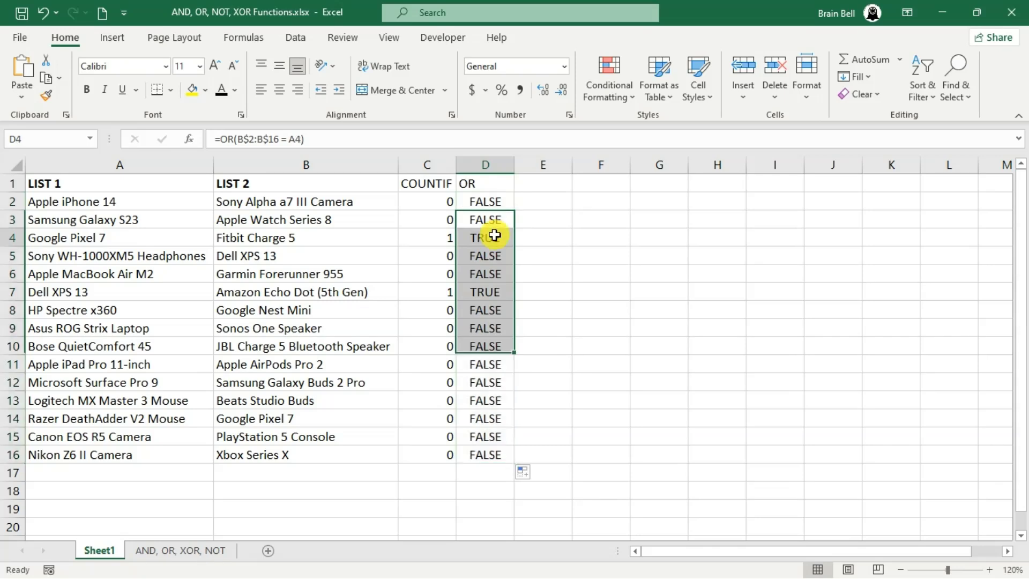
Compare the COUNTIF and OR results side by side in rows 4 and 7
{"action": "key", "text": "Left"}
{"action": "key", "text": "Right"}
{"action": "key", "text": "Left"}
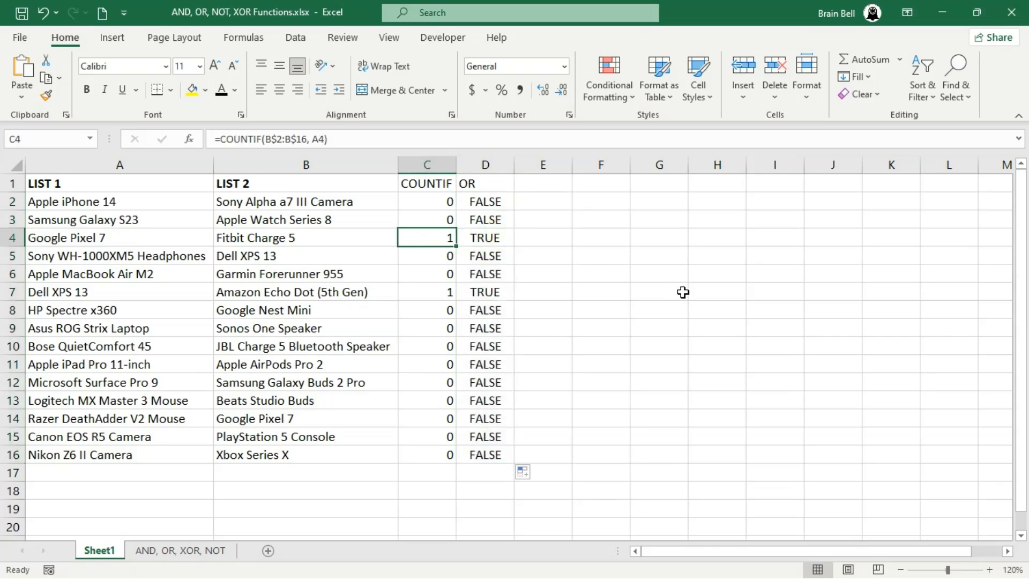
{"action": "key", "text": "Right"}
{"action": "key", "text": "Down"}
{"action": "key", "text": "Down"}
{"action": "key", "text": "Down"}
{"action": "key", "text": "Left"}
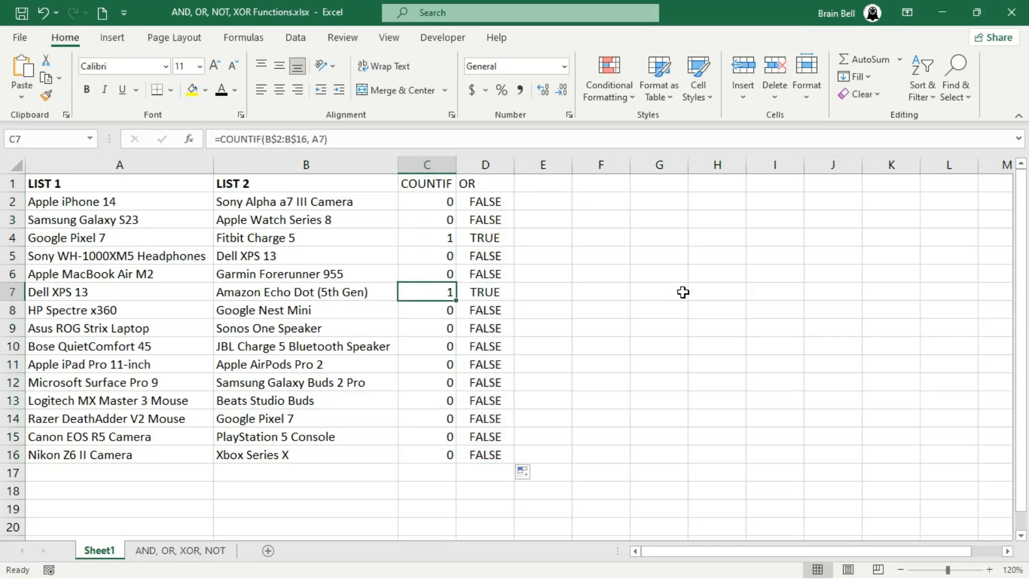
{"action": "key", "text": "Right"}
Start a formula-based conditional formatting rule for A2:A16 using =OR(B$2:B$16=A2)
{"action": "key", "text": "Left"}
{"action": "key", "text": "Left"}
{"action": "key", "text": "Left"}
{"action": "key", "text": "Up"}
{"action": "key", "text": "Up"}
{"action": "key", "text": "Up"}
{"action": "key", "text": "Up"}
{"action": "key", "text": "Up"}
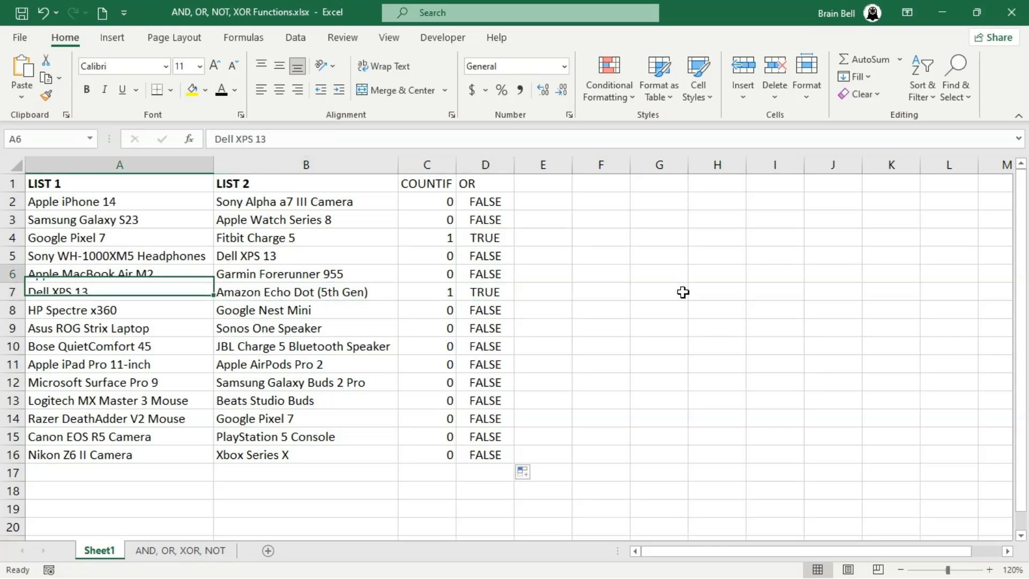
{"action": "key", "text": "shift+Down"}
{"action": "key", "text": "shift+Down"}
{"action": "key", "text": "shift+Down"}
{"action": "key", "text": "shift+Down"}
{"action": "key", "text": "shift+Down"}
{"action": "key", "text": "shift+Down"}
{"action": "key", "text": "shift+Down"}
{"action": "key", "text": "shift+Down"}
{"action": "key", "text": "shift+Down"}
{"action": "key", "text": "shift+Down"}
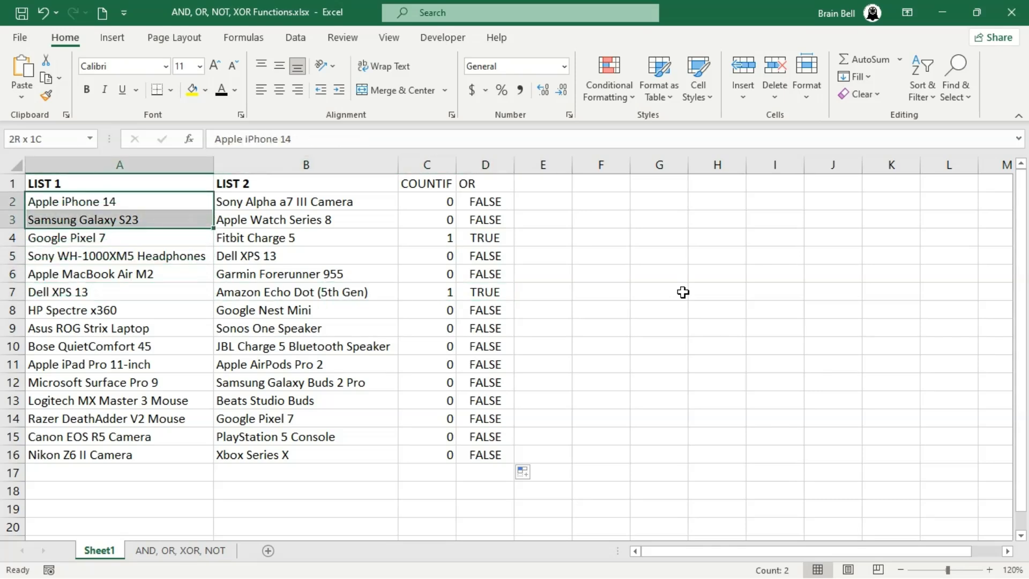
{"action": "key", "text": "shift+Down"}
{"action": "key", "text": "shift+Down"}
{"action": "key", "text": "shift+Down"}
{"action": "key", "text": "shift+Down"}
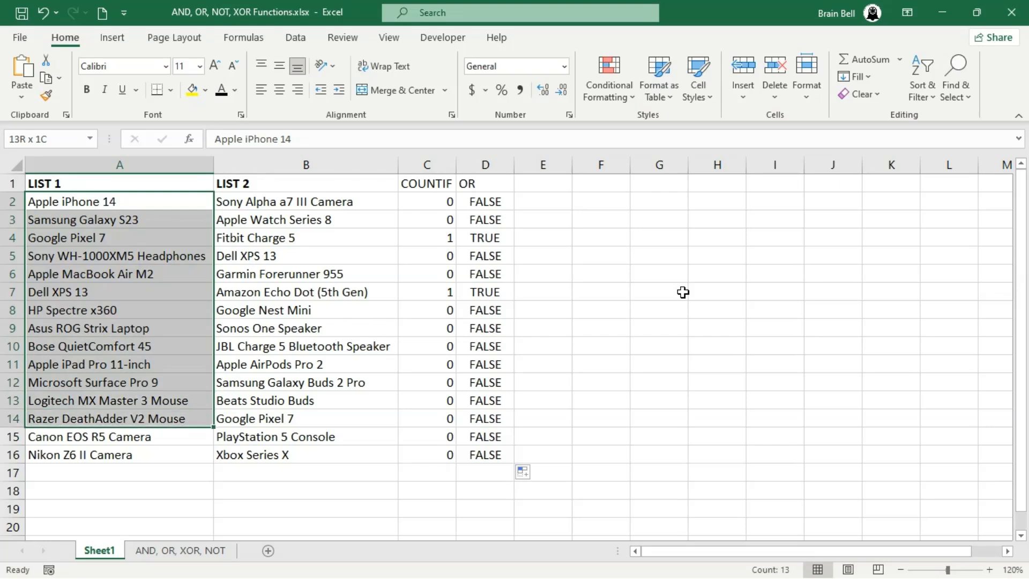
{"action": "left_click", "coordinate": [617, 95]}
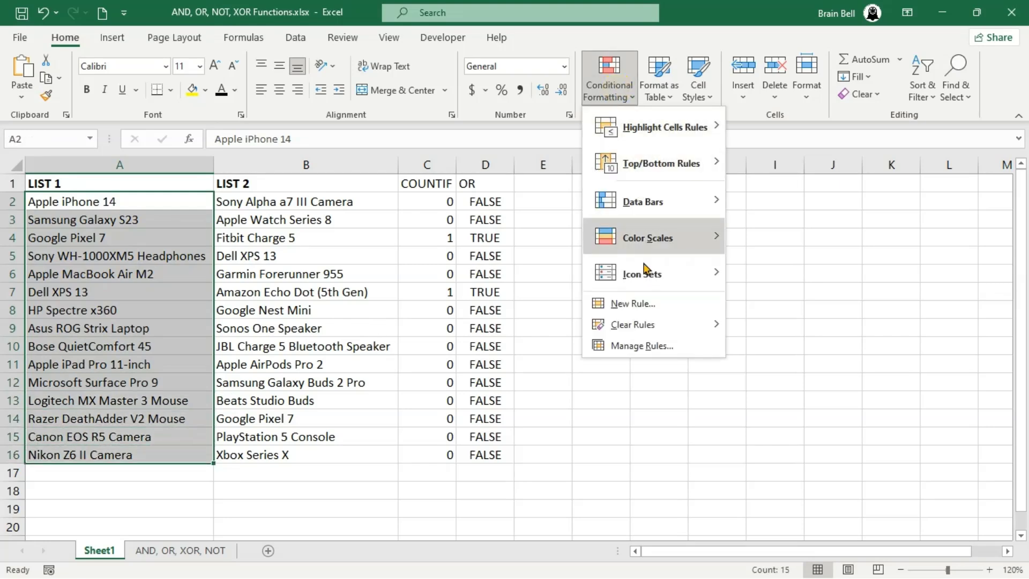
{"action": "left_click", "coordinate": [649, 302]}
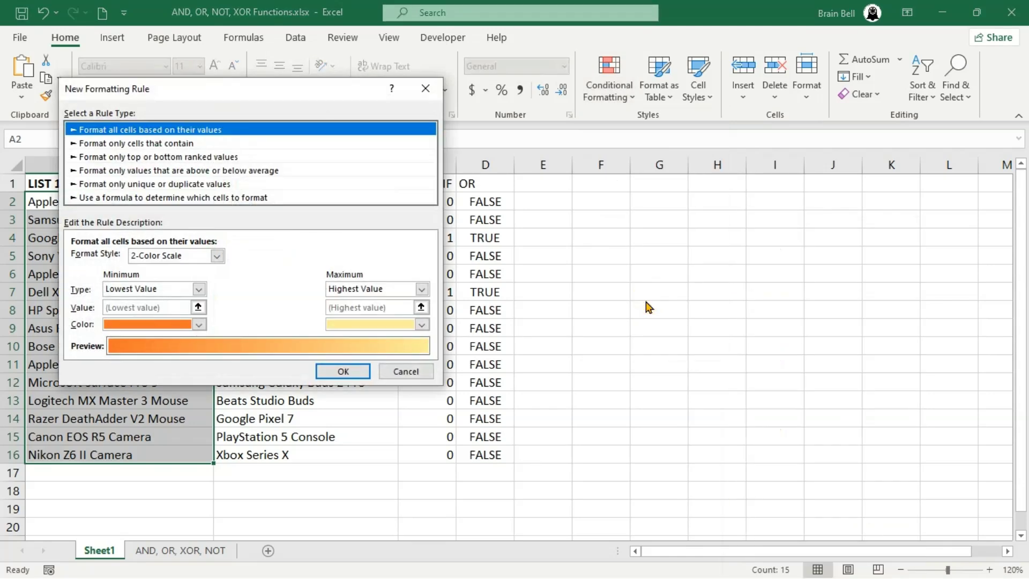
{"action": "left_click", "coordinate": [232, 198]}
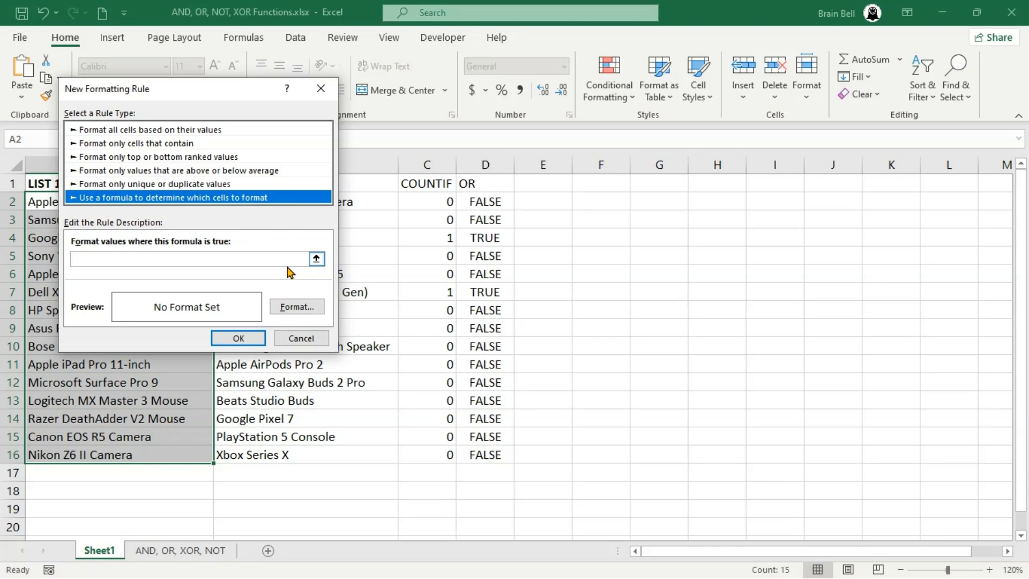
{"action": "left_click", "coordinate": [288, 259]}
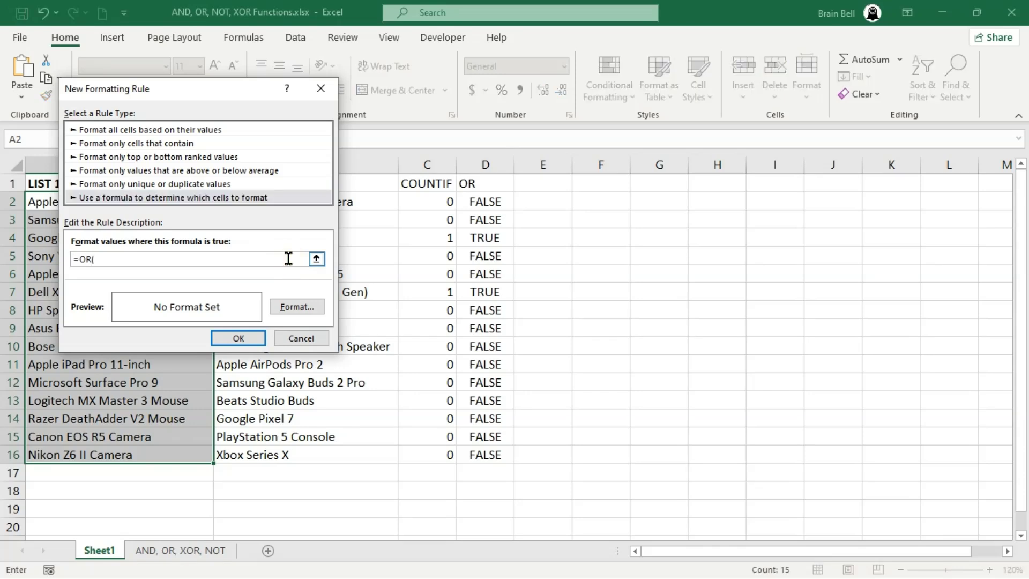
{"action": "type", "text": "=OR("}
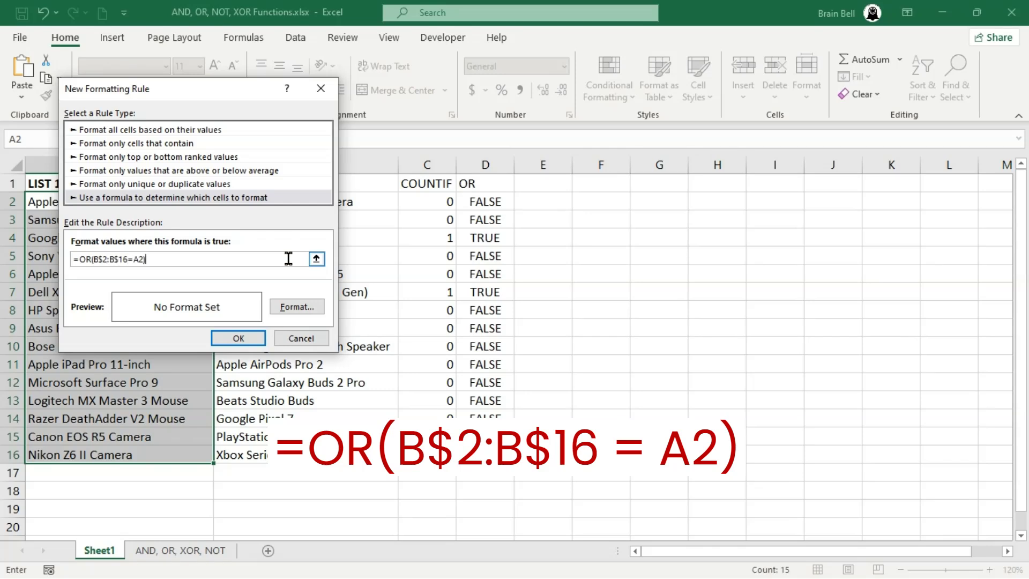
Give the LIST 1 formatting rule a yellow fill and apply it to the cells
{"action": "left_click", "coordinate": [282, 307]}
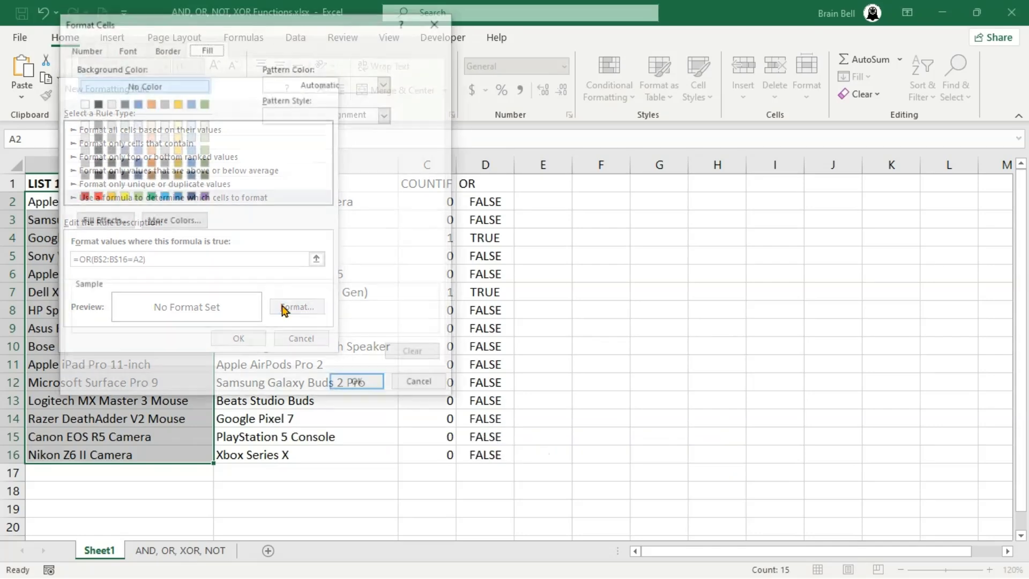
{"action": "left_click", "coordinate": [122, 196]}
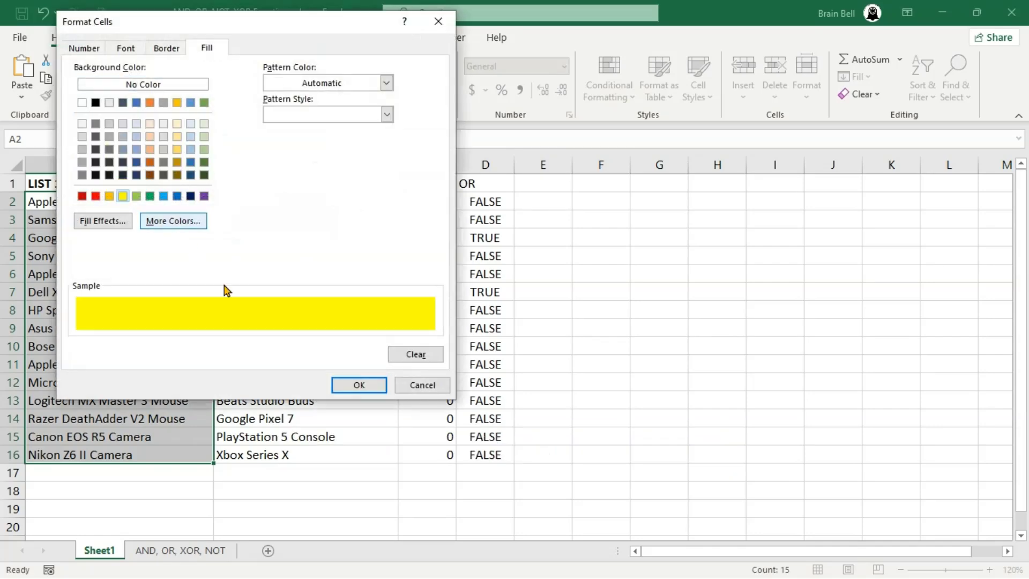
{"action": "left_click", "coordinate": [349, 385]}
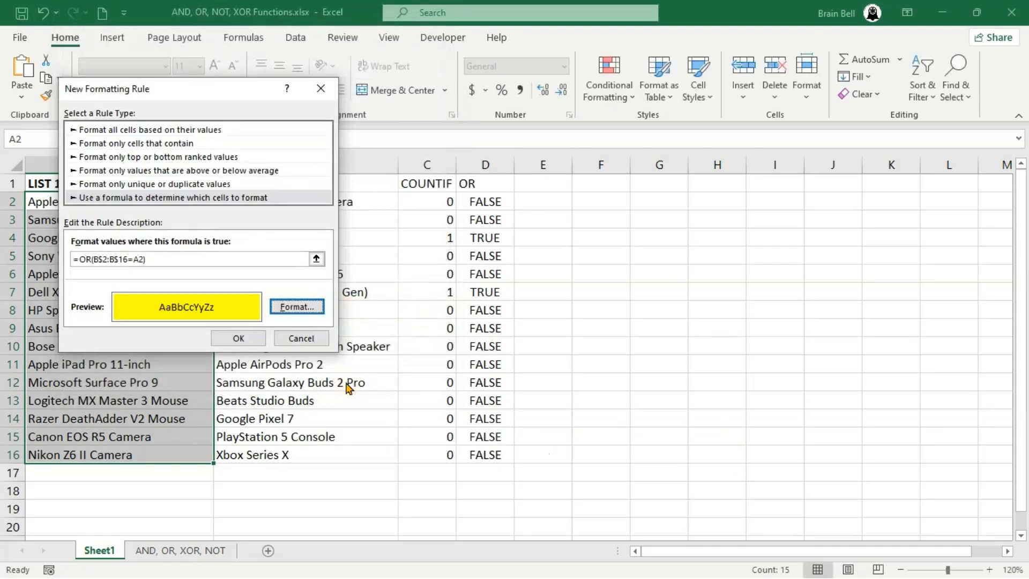
{"action": "left_click", "coordinate": [239, 338]}
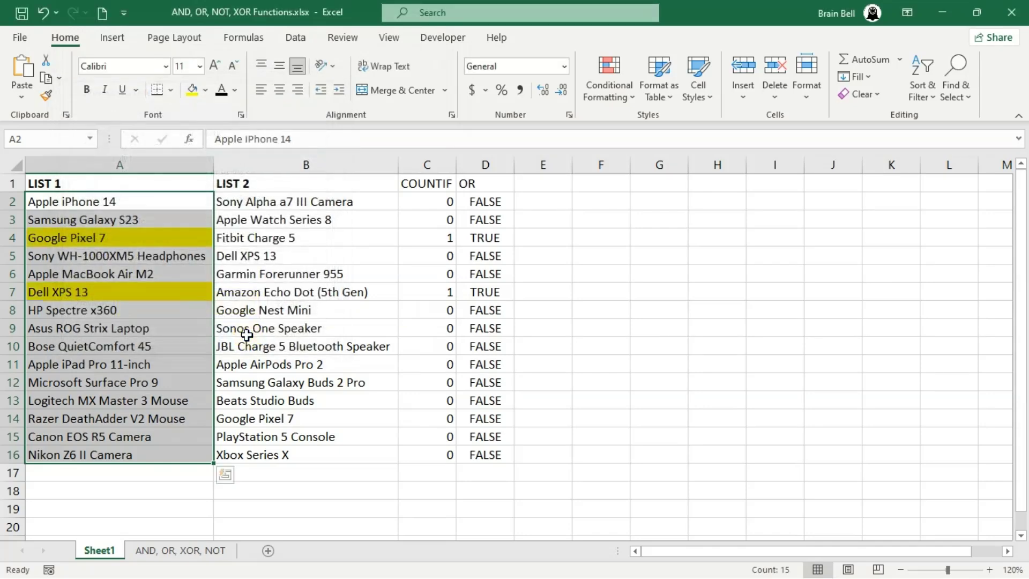
{"action": "left_click", "coordinate": [155, 343]}
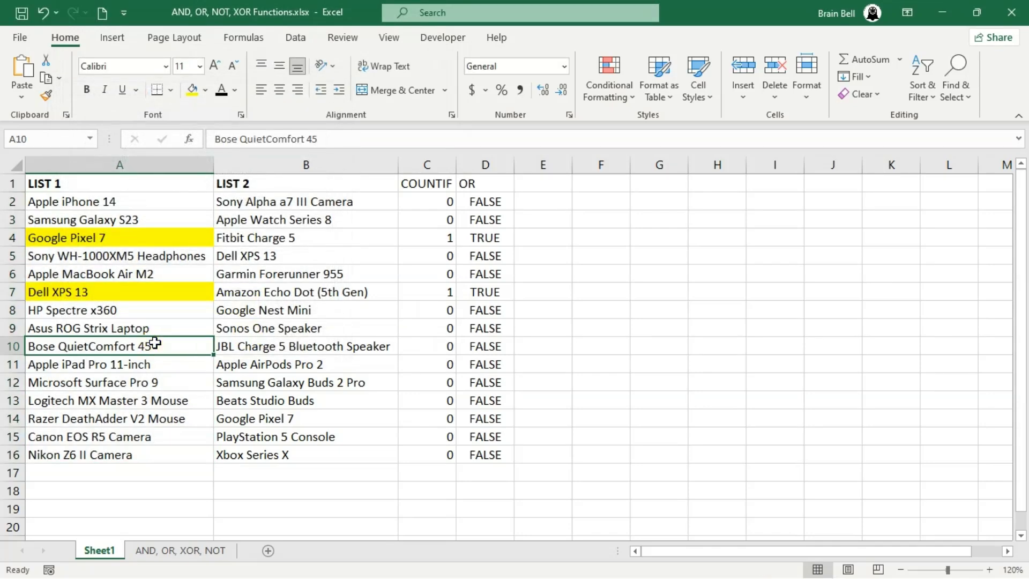
Enter the header OR FOR LIST2 in E1
{"action": "left_click", "coordinate": [539, 182]}
{"action": "type", "text": "OR"}
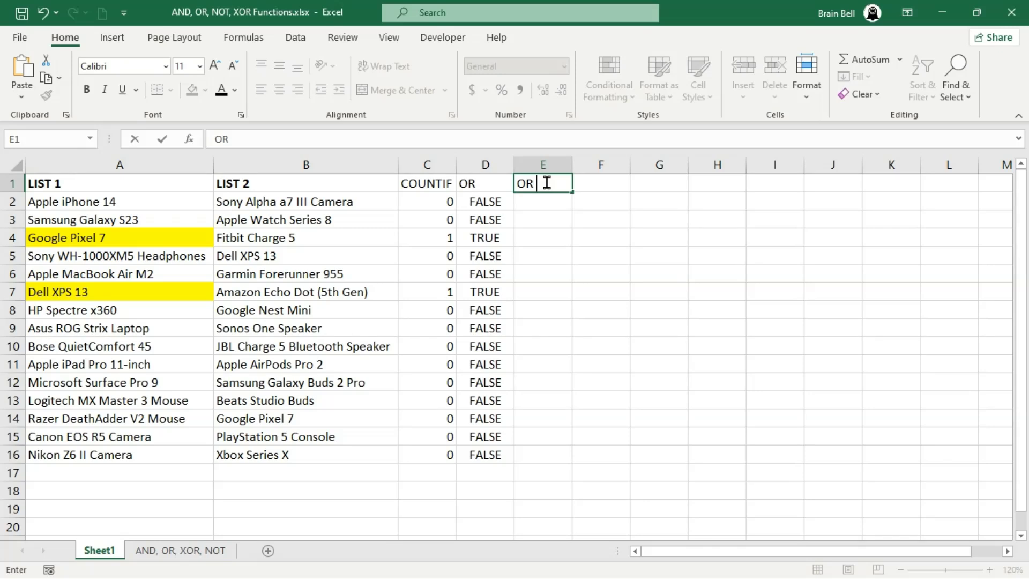
{"action": "type", "text": " FOR LIST2"}
{"action": "key", "text": "Return"}
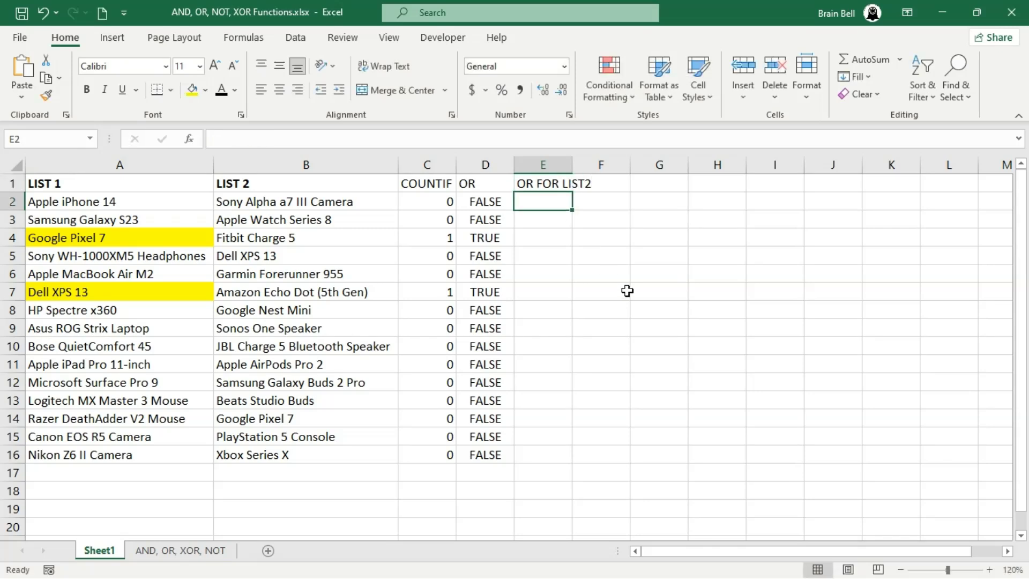
Enter =OR(A$2:A$16=B2) in E2 to test whether the first LIST 2 item occurs in LIST 1
{"action": "type", "text": "=OR("}
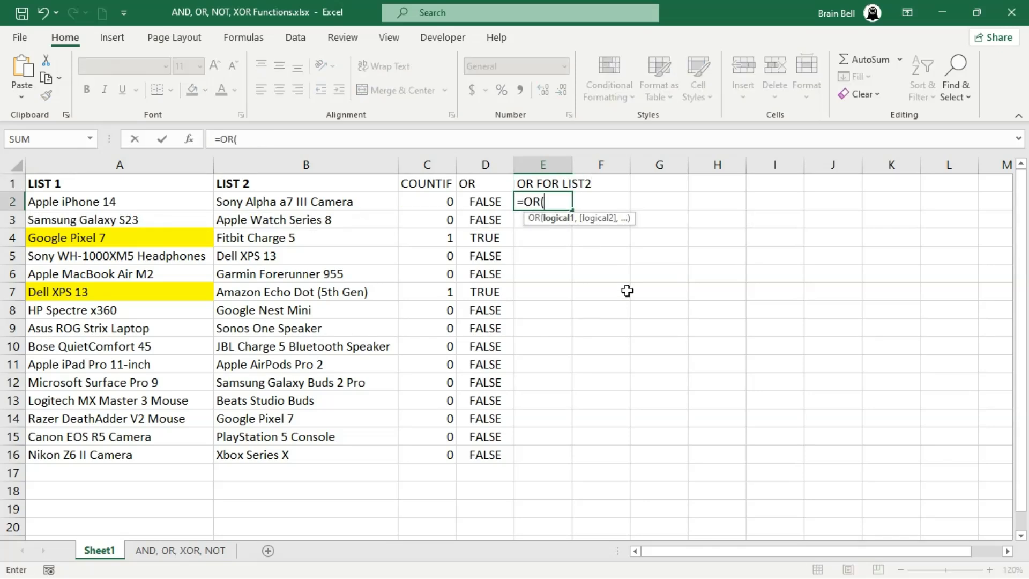
{"action": "type", "text": "A$2"}
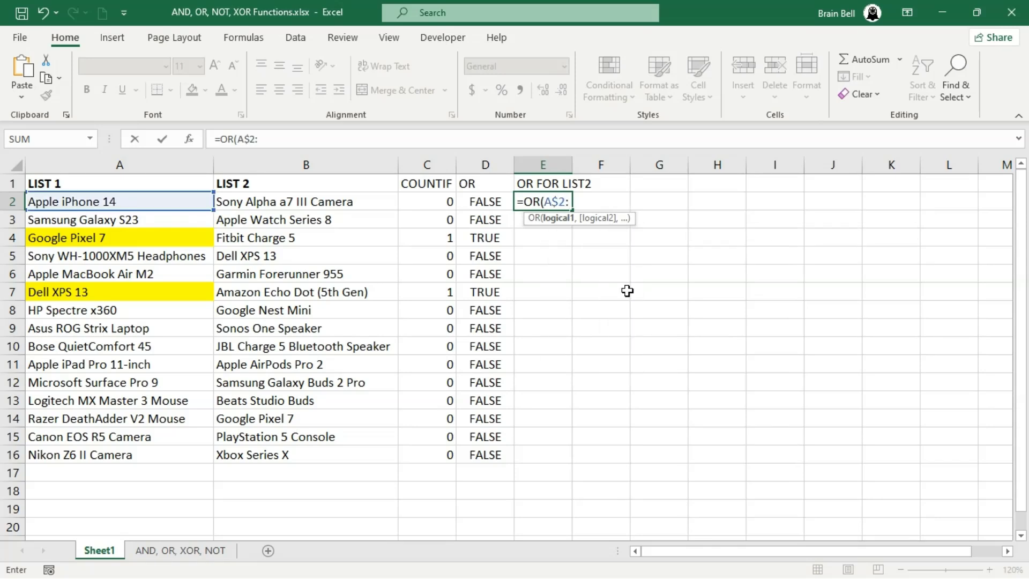
{"action": "type", "text": ":A$16="}
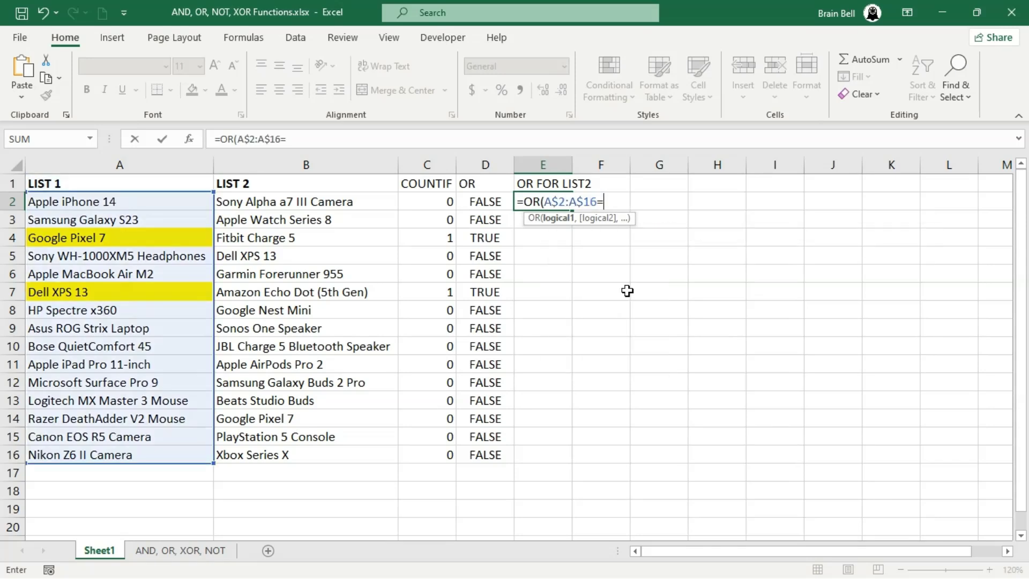
{"action": "type", "text": "B2)"}
{"action": "key", "text": "Return"}
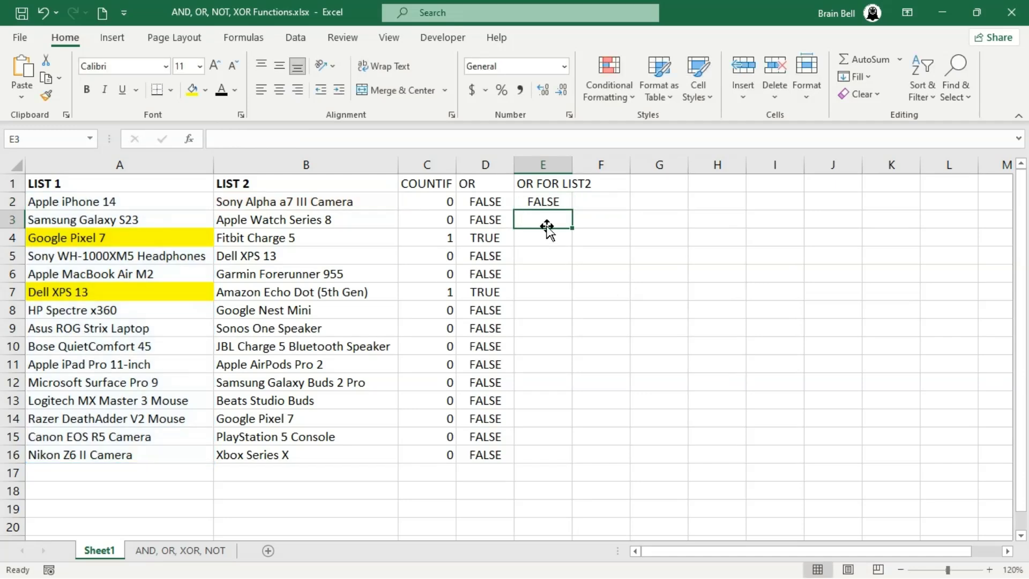
Fill the OR formula from E2 down to E16 and check the results in rows 5 and 14 against LIST 1
{"action": "left_click", "coordinate": [546, 199]}
{"action": "double_click", "coordinate": [572, 210]}
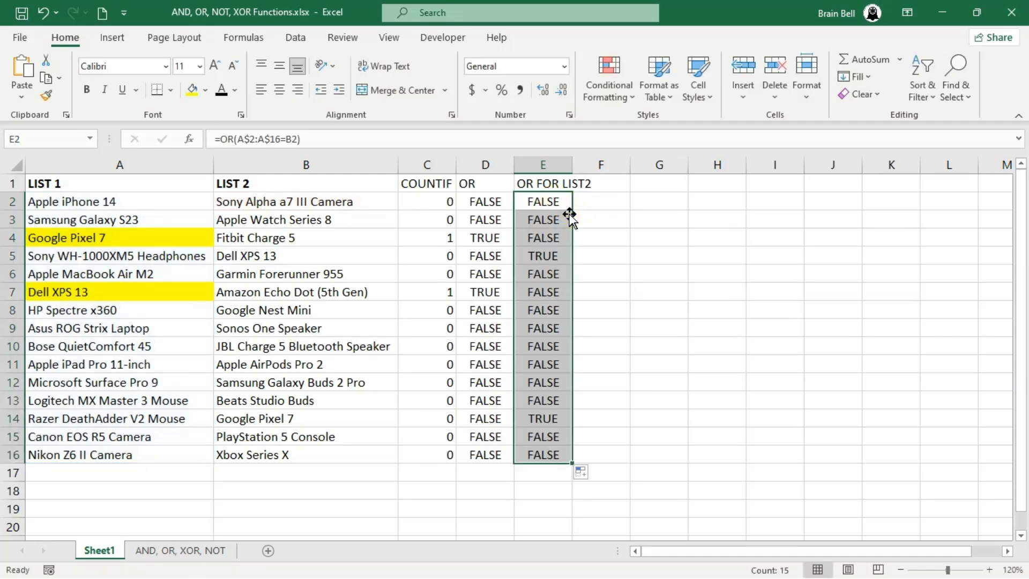
{"action": "left_click", "coordinate": [542, 256]}
{"action": "left_click", "coordinate": [247, 256]}
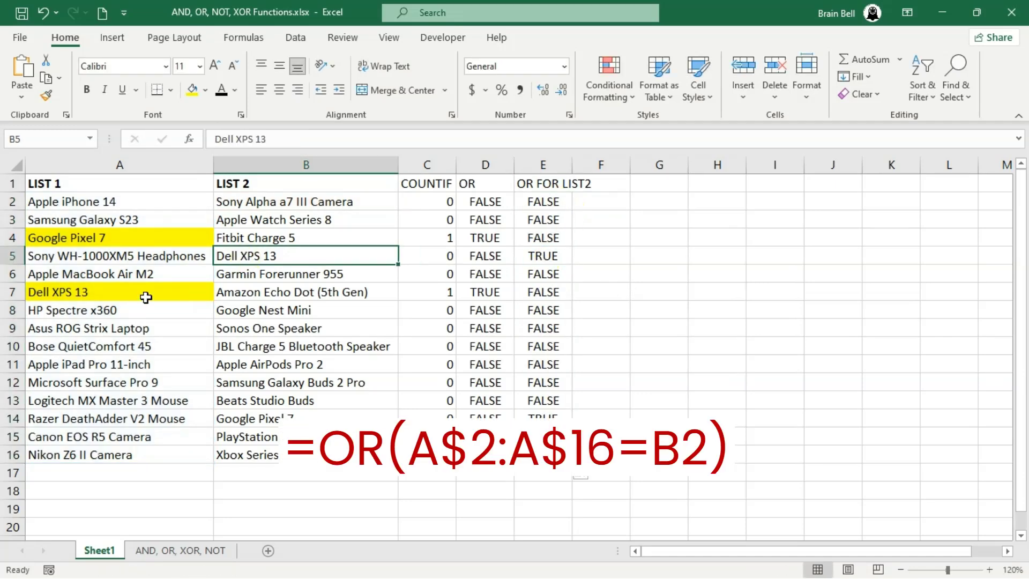
{"action": "left_click", "coordinate": [543, 417]}
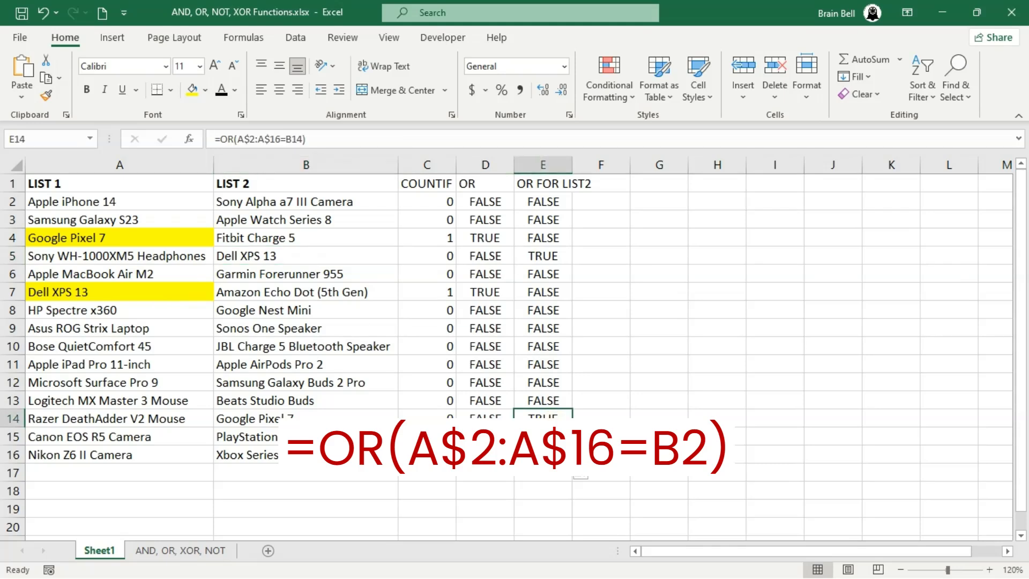
{"action": "left_click", "coordinate": [252, 419]}
{"action": "left_click", "coordinate": [115, 238]}
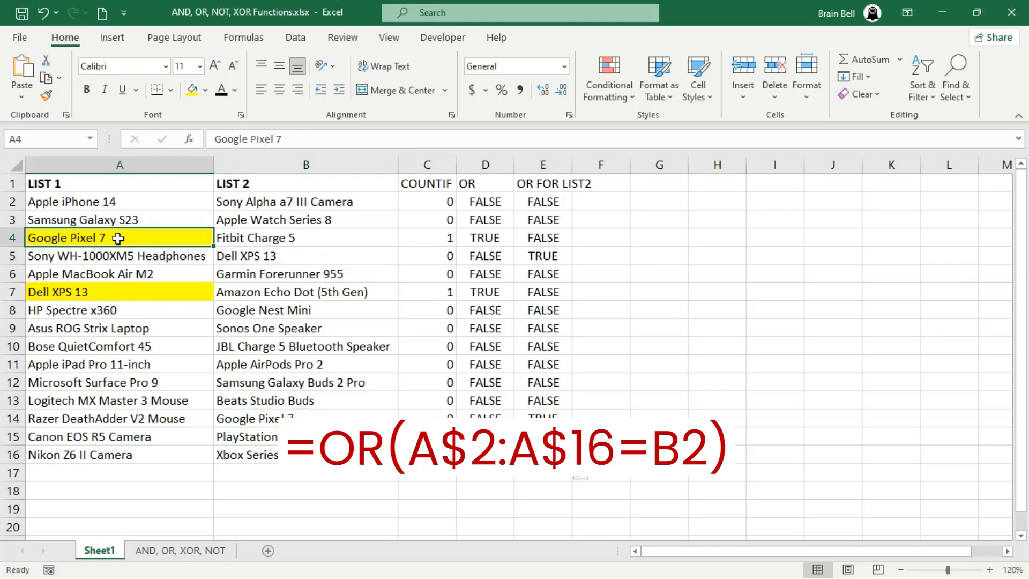
Apply a formula-based conditional formatting rule to B2:B16 with =OR(A$2:A$16=B2) and a yellow fill
{"action": "left_click_drag", "start_coordinate": [265, 203], "coordinate": [277, 455]}
{"action": "left_click", "coordinate": [614, 98]}
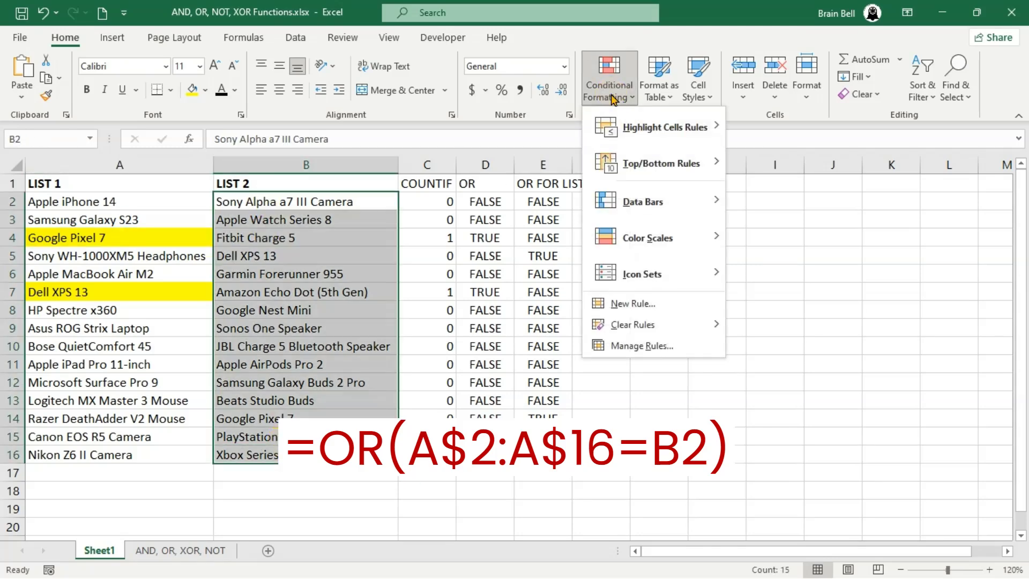
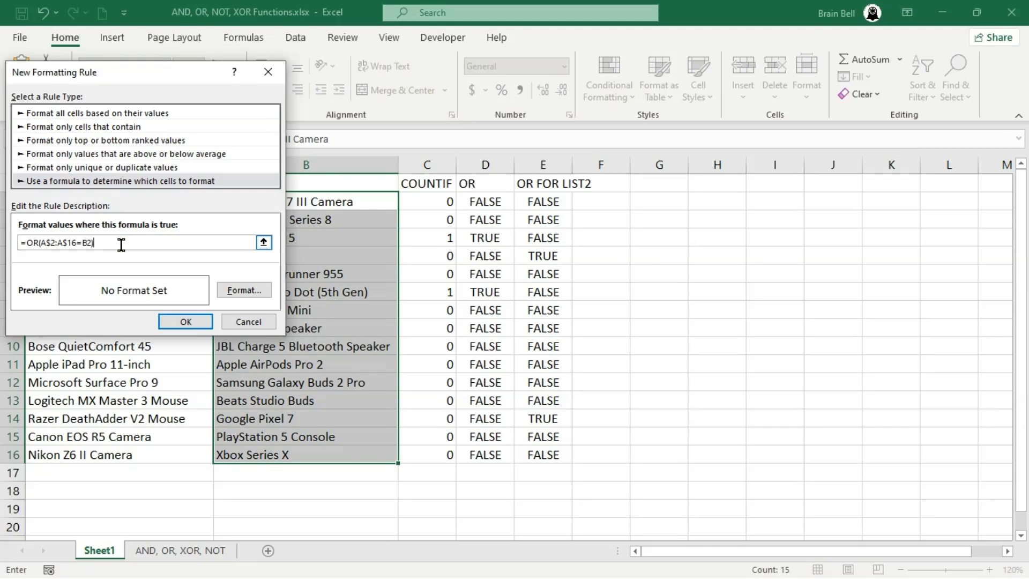
{"action": "left_click", "coordinate": [244, 290]}
{"action": "left_click", "coordinate": [73, 185]}
{"action": "left_click", "coordinate": [300, 377]}
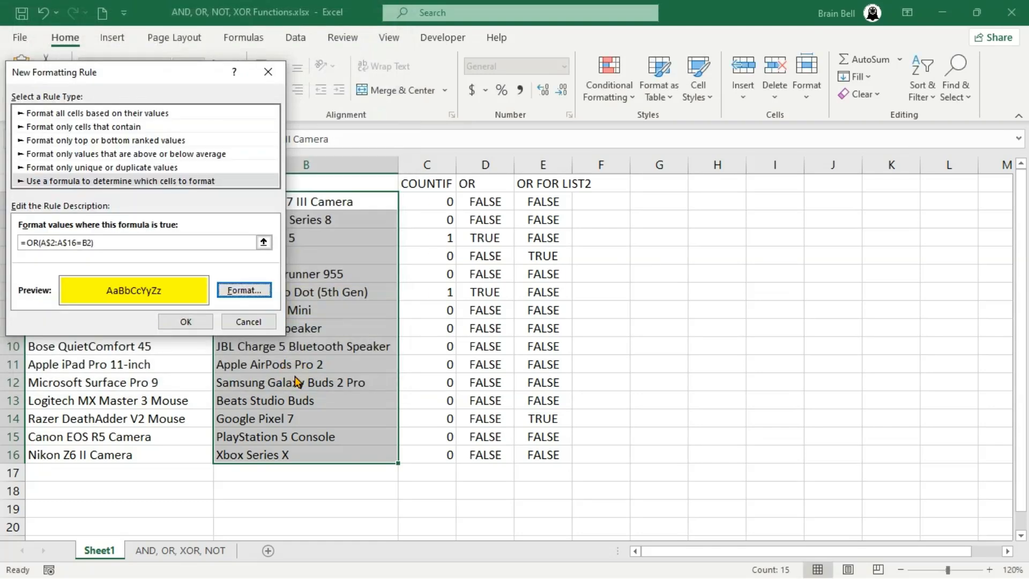
{"action": "left_click", "coordinate": [186, 322]}
{"action": "left_click", "coordinate": [333, 346]}
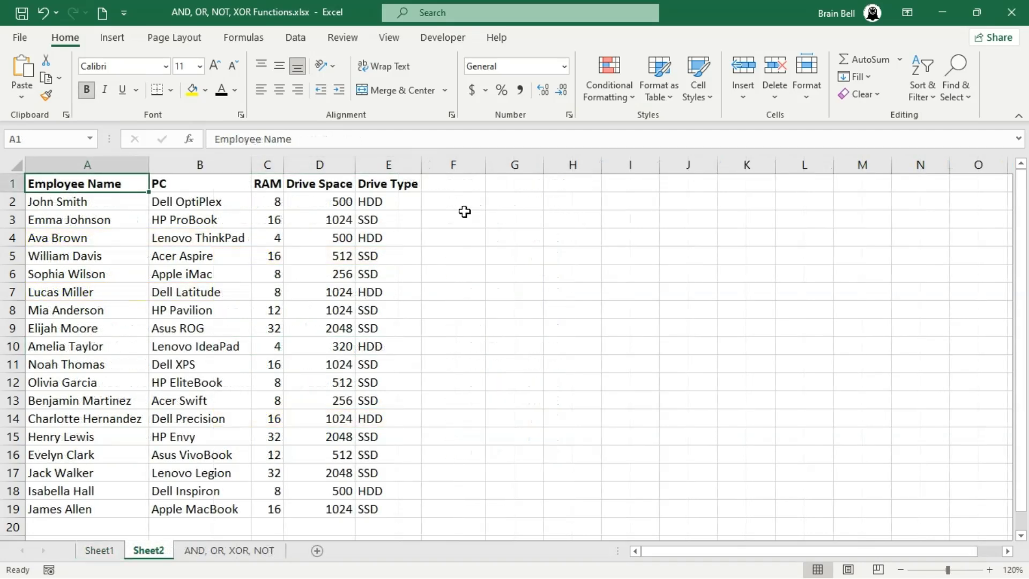
Enter =AND(E2="HDD", D2<=512, C2<8) in F2 of Sheet2 to test the first PC's drive type, drive space and RAM
{"action": "left_click", "coordinate": [452, 207]}
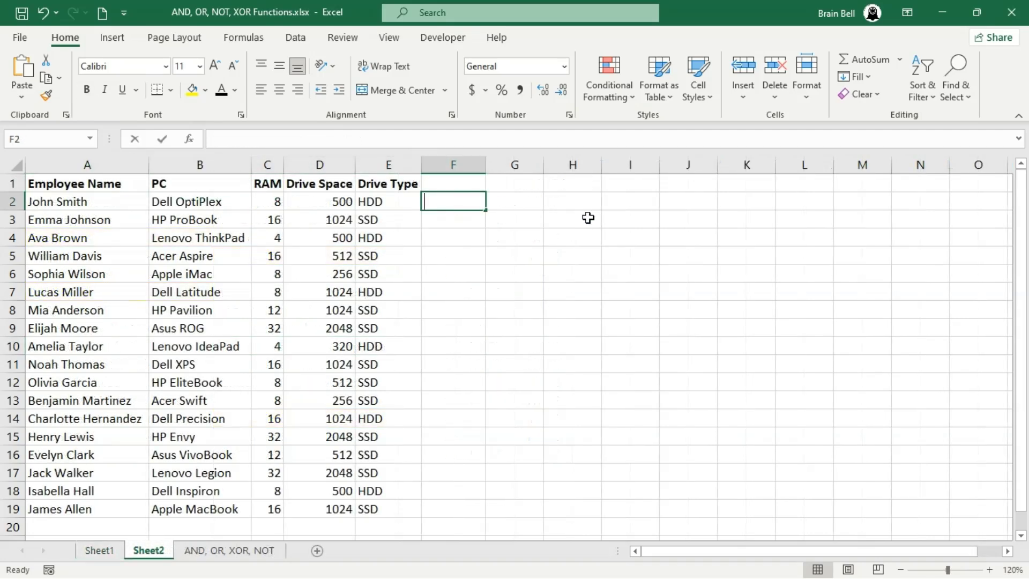
{"action": "type", "text": "=AND("}
{"action": "key", "text": "Left"}
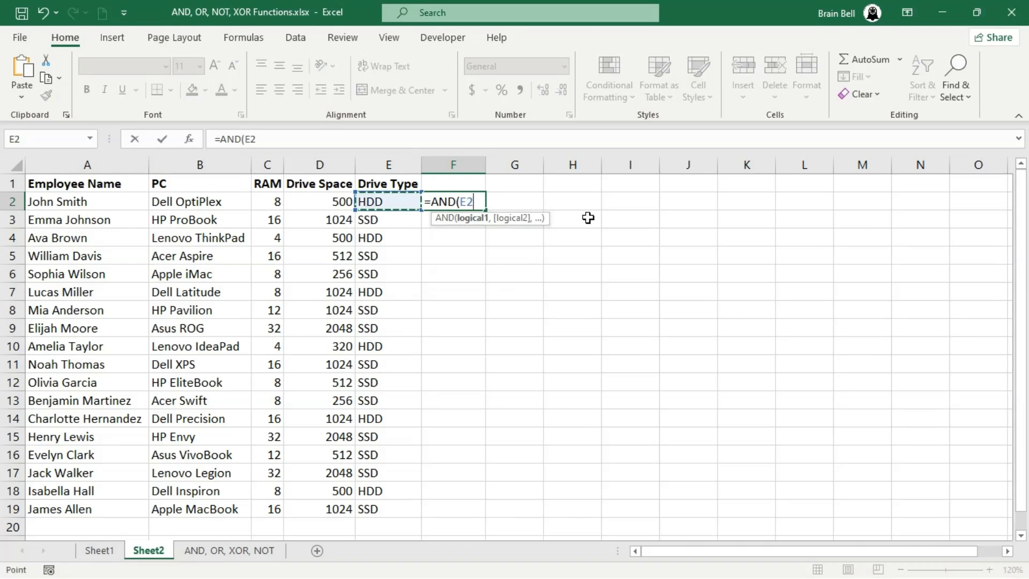
{"action": "type", "text": "=\"HDD\","}
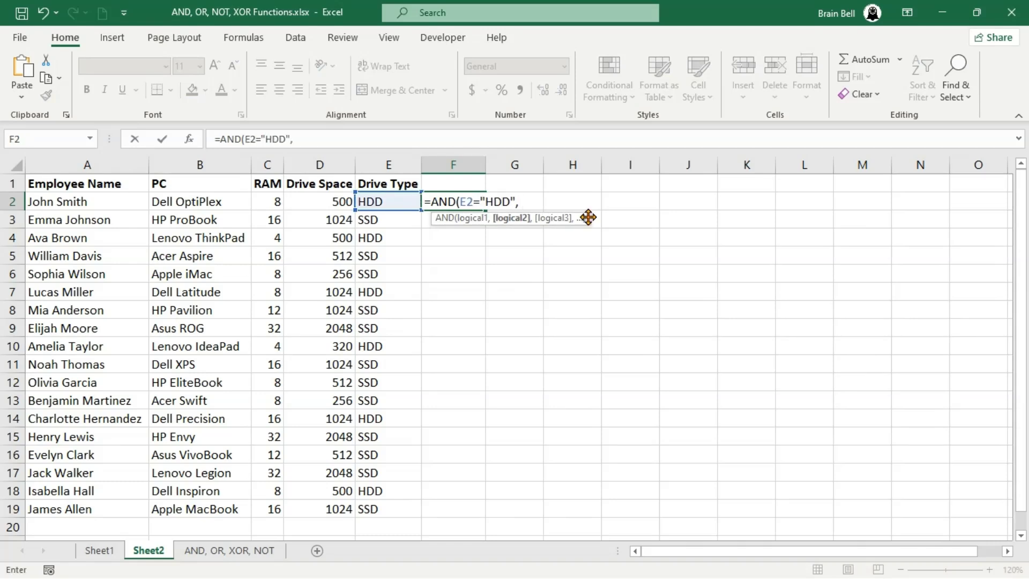
{"action": "key", "text": "Left"}
{"action": "key", "text": "Left"}
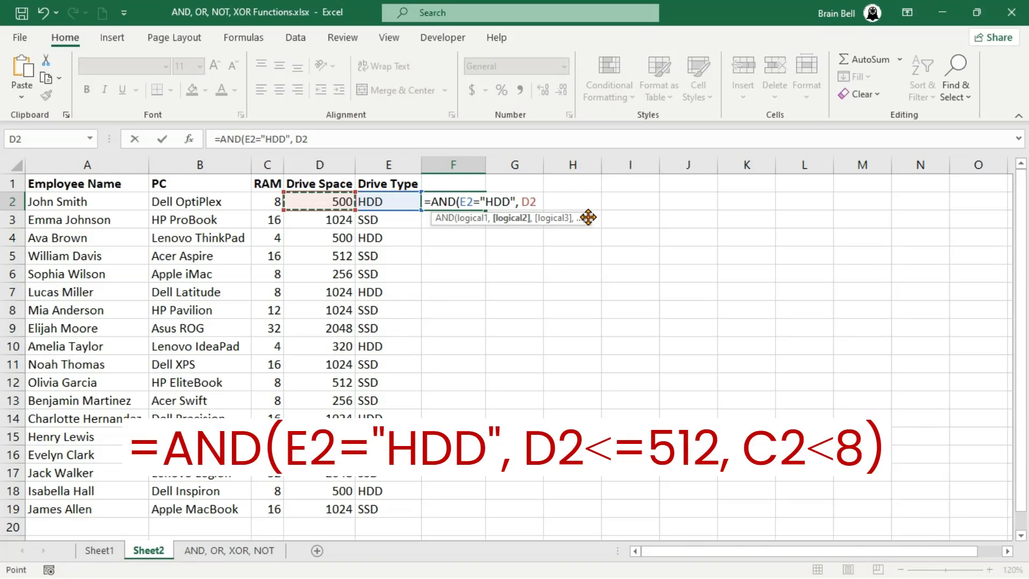
{"action": "type", "text": "<=512,"}
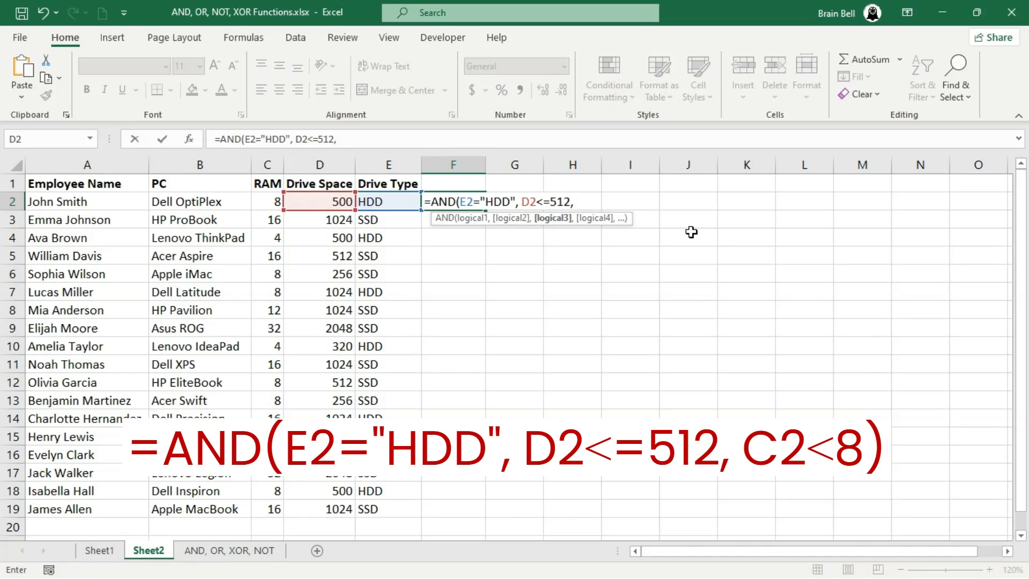
{"action": "key", "text": "Left"}
{"action": "key", "text": "Left"}
{"action": "key", "text": "Left"}
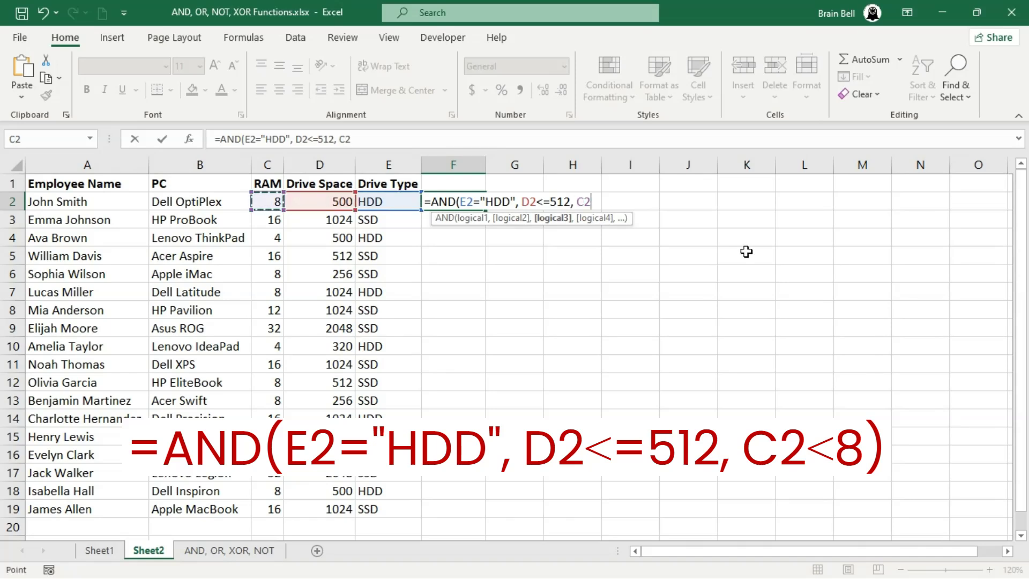
{"action": "type", "text": "<8)"}
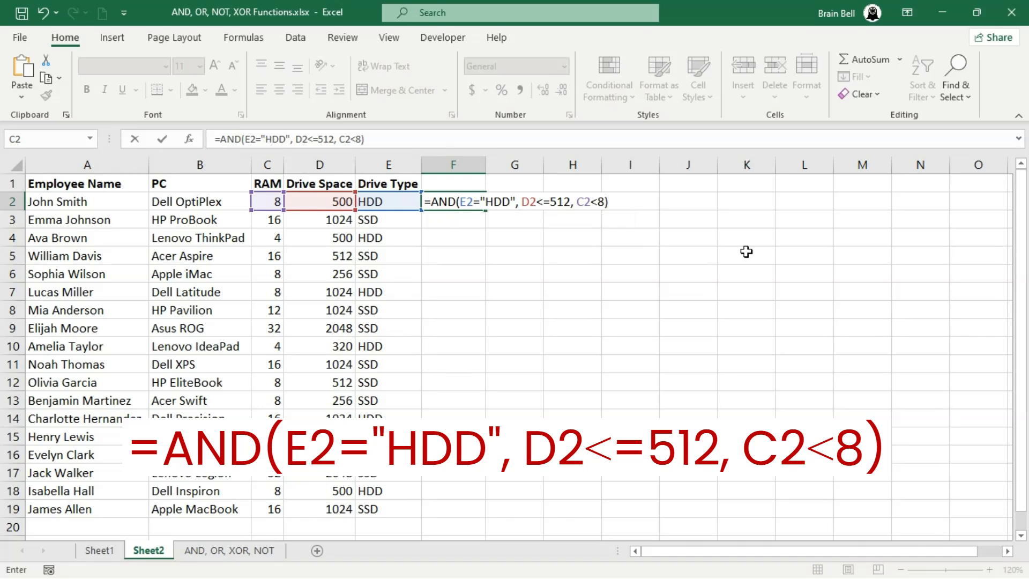
{"action": "key", "text": "Return"}
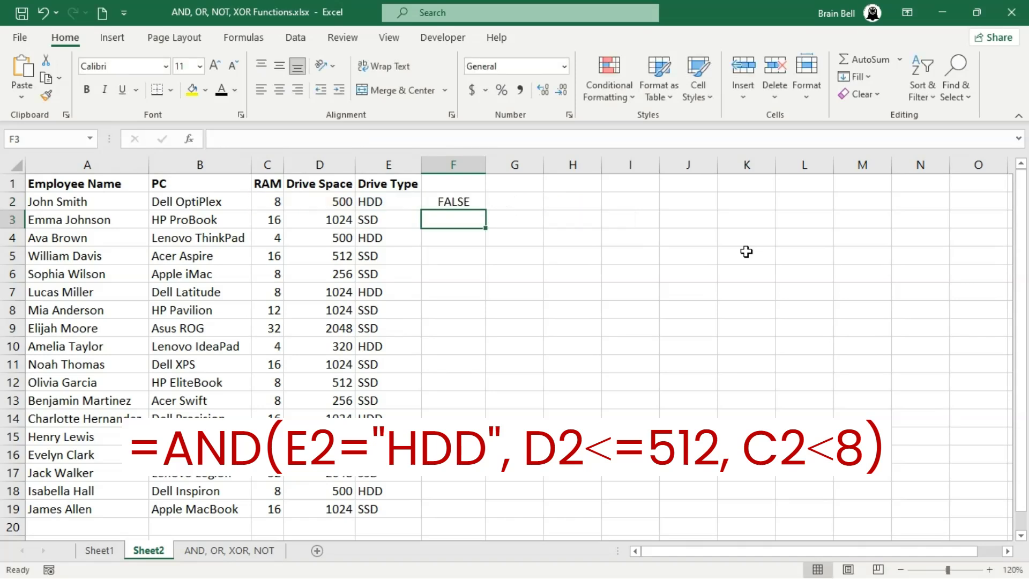
Fill the AND formula from F2 down to F19 and check the results in F4 and F10
{"action": "left_click", "coordinate": [477, 203]}
{"action": "double_click", "coordinate": [485, 211]}
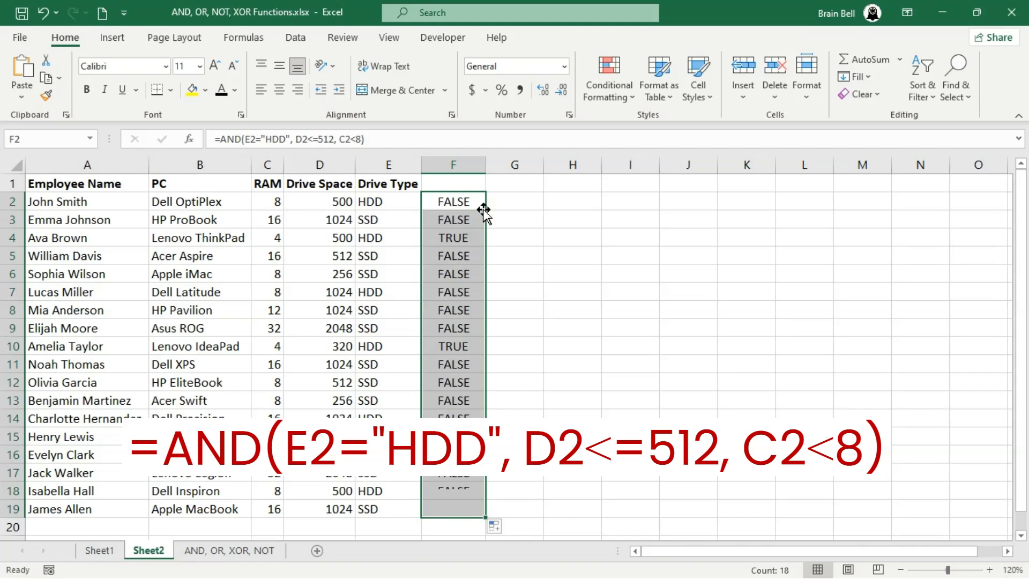
{"action": "left_click", "coordinate": [479, 236]}
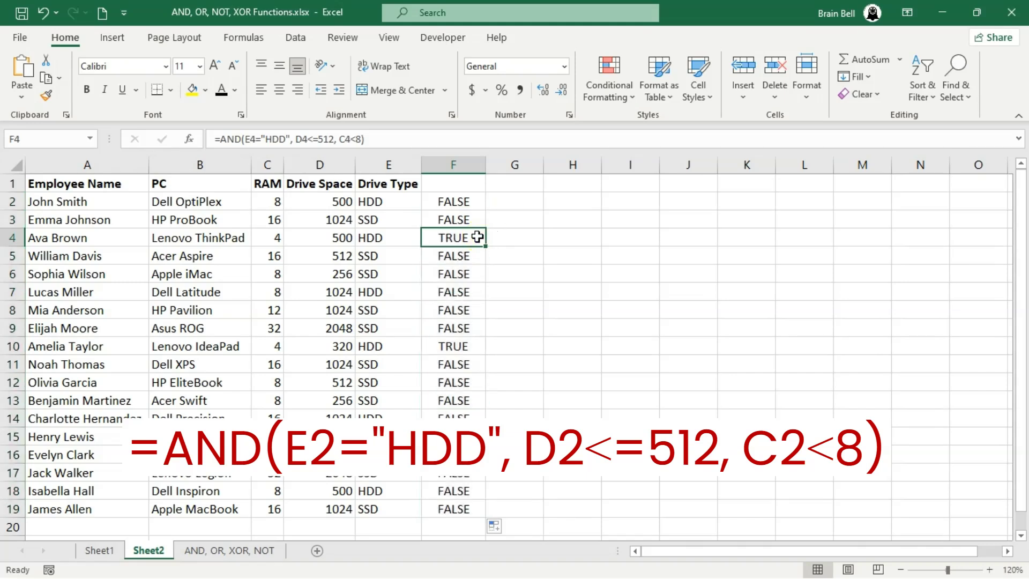
{"action": "left_click", "coordinate": [471, 346]}
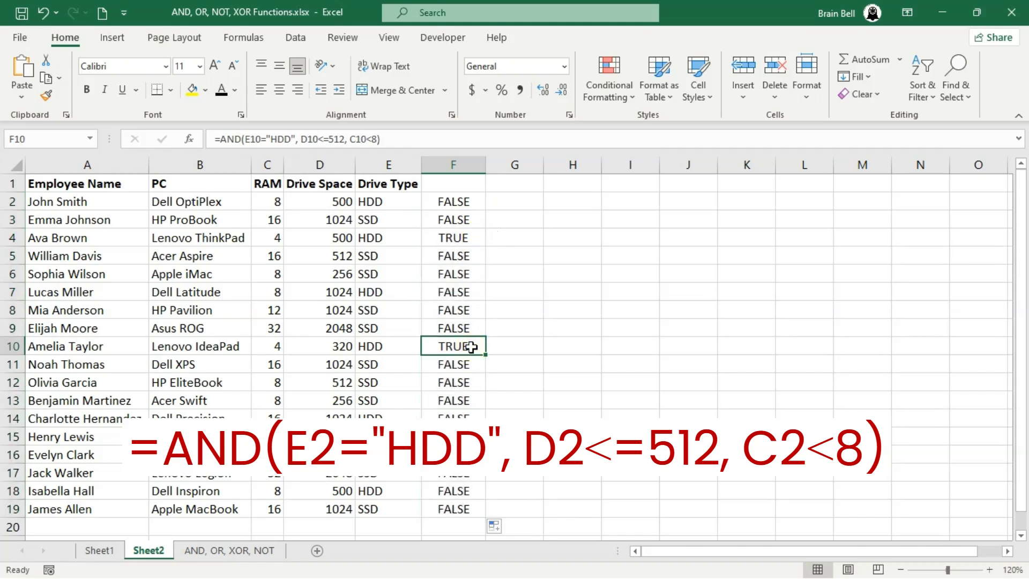
Wrap the AND test in F2 in an IF that returns "Upgrade it" when true and an empty string "" when false
{"action": "double_click", "coordinate": [466, 202]}
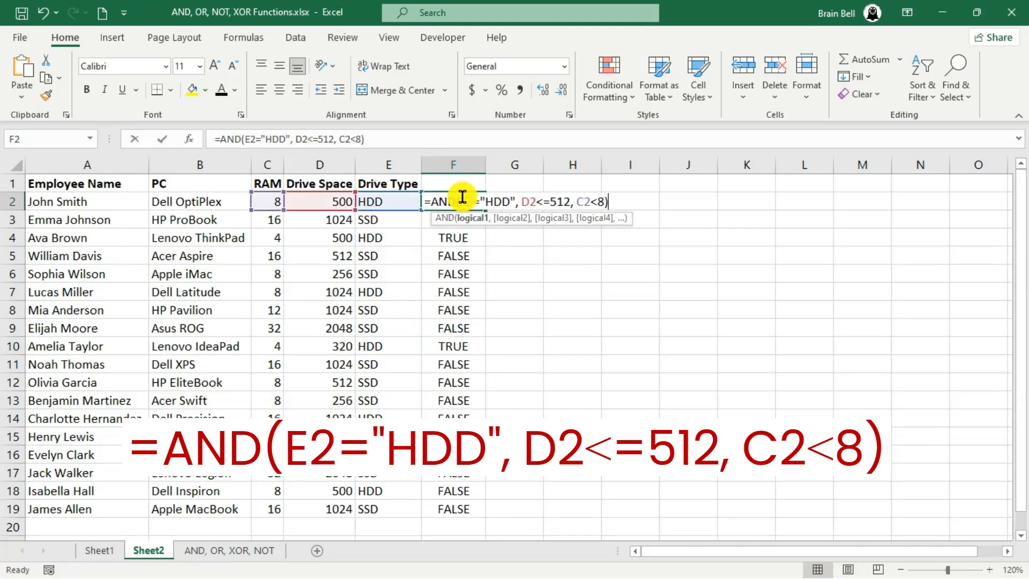
{"action": "key", "text": "Left"}
{"action": "key", "text": "Left"}
{"action": "key", "text": "Left"}
{"action": "key", "text": "Left"}
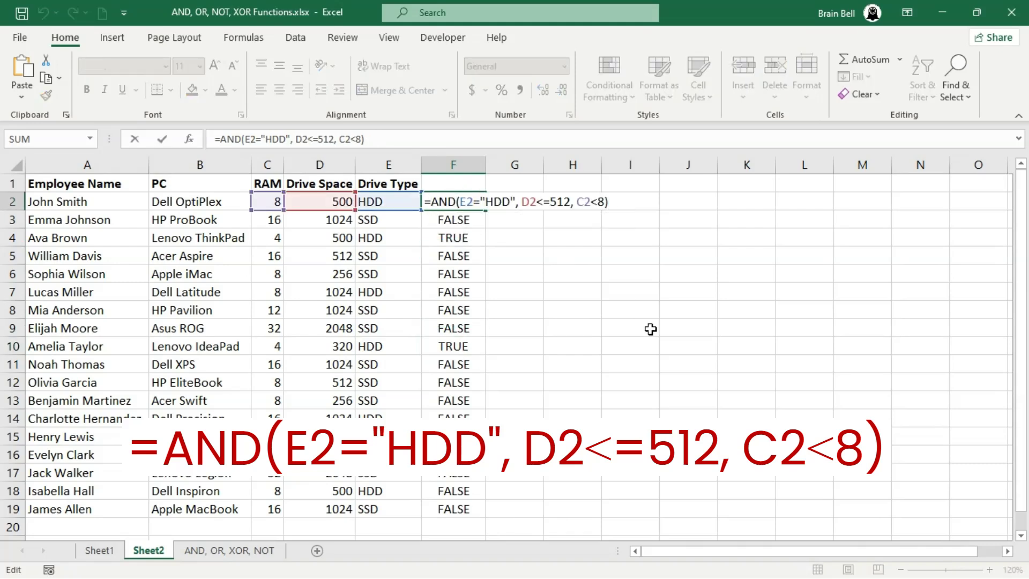
{"action": "type", "text": "IF("}
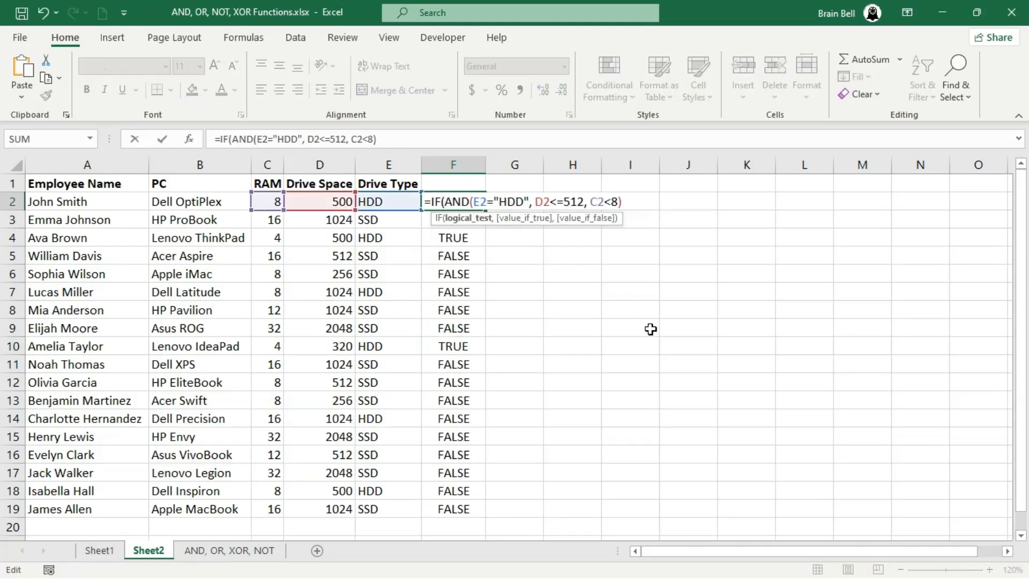
{"action": "left_click", "coordinate": [627, 201]}
{"action": "type", "text": ", \"Up"}
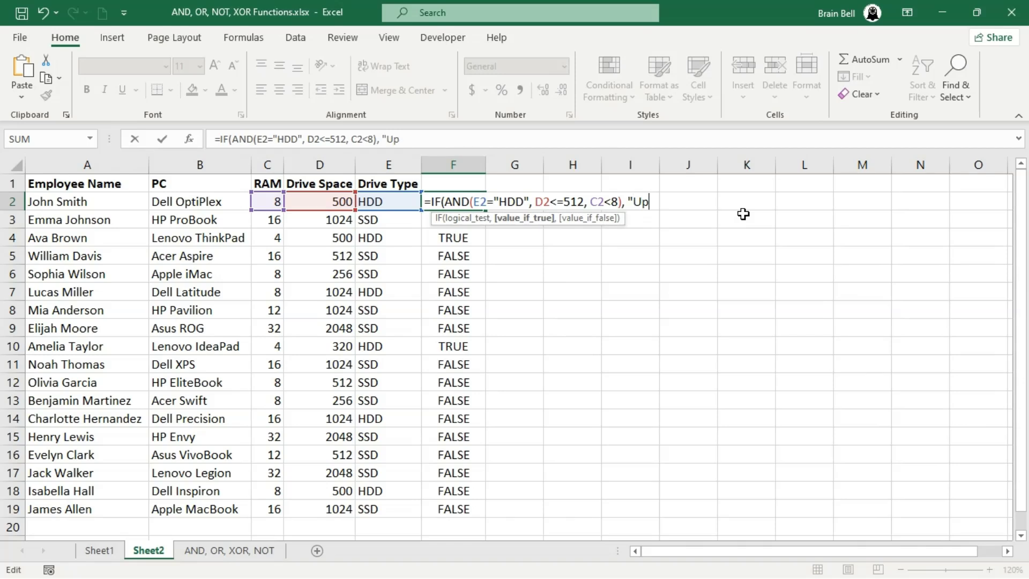
{"action": "type", "text": "grade it\", \"\")"}
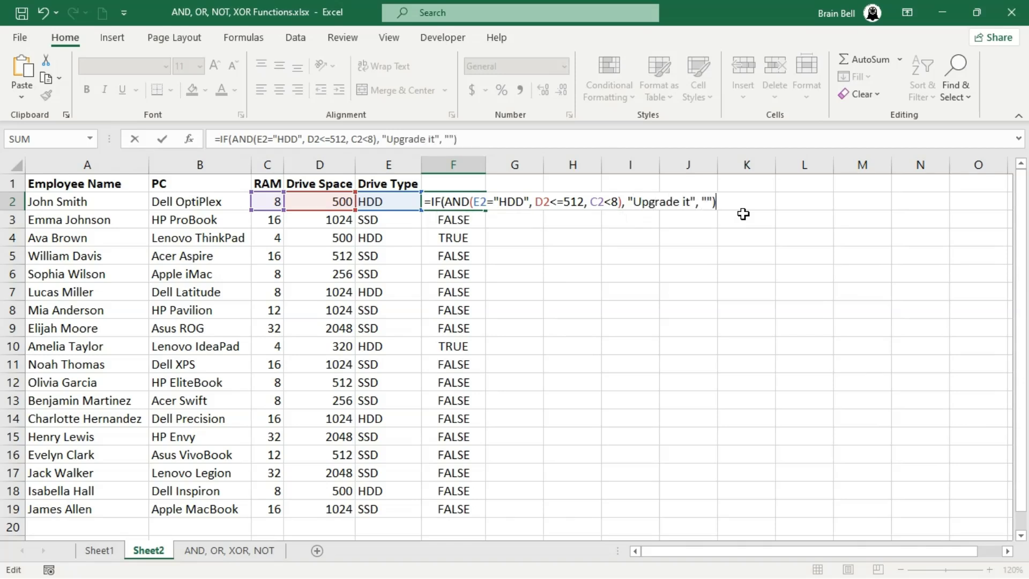
{"action": "key", "text": "Return"}
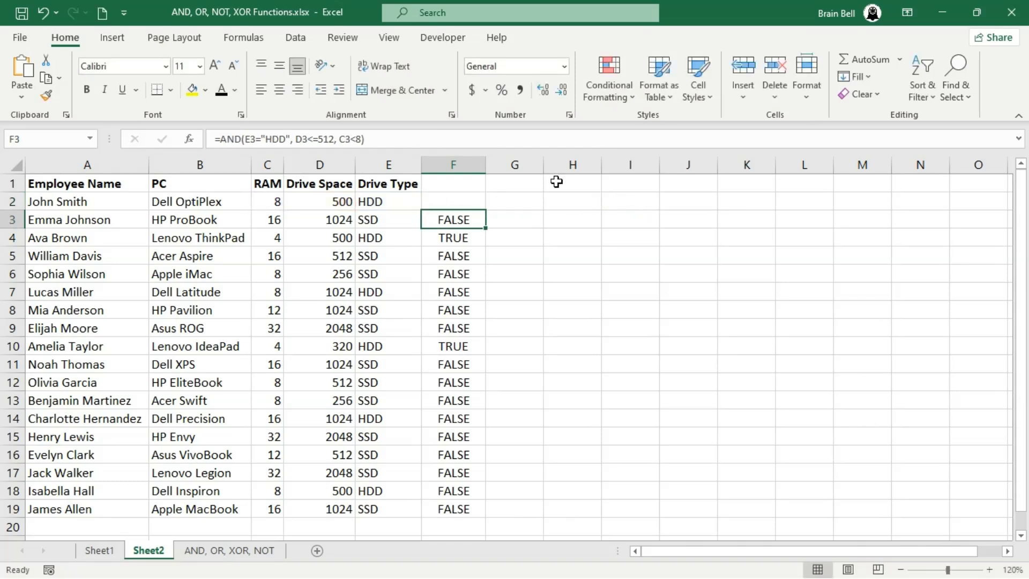
Fill the IF formula from F2 down to F19
{"action": "left_click", "coordinate": [476, 200]}
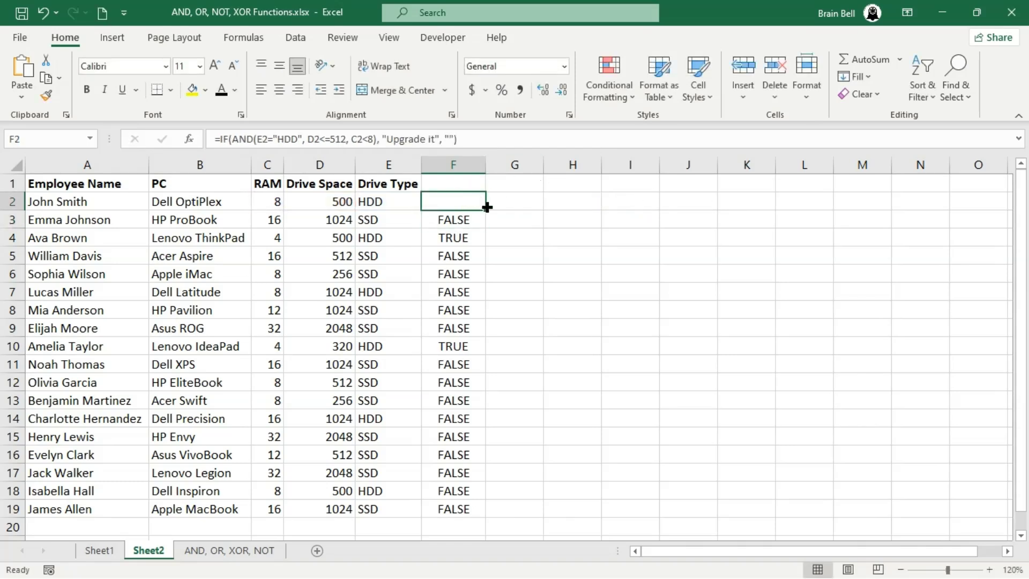
{"action": "double_click", "coordinate": [485, 212]}
{"action": "left_click", "coordinate": [527, 268]}
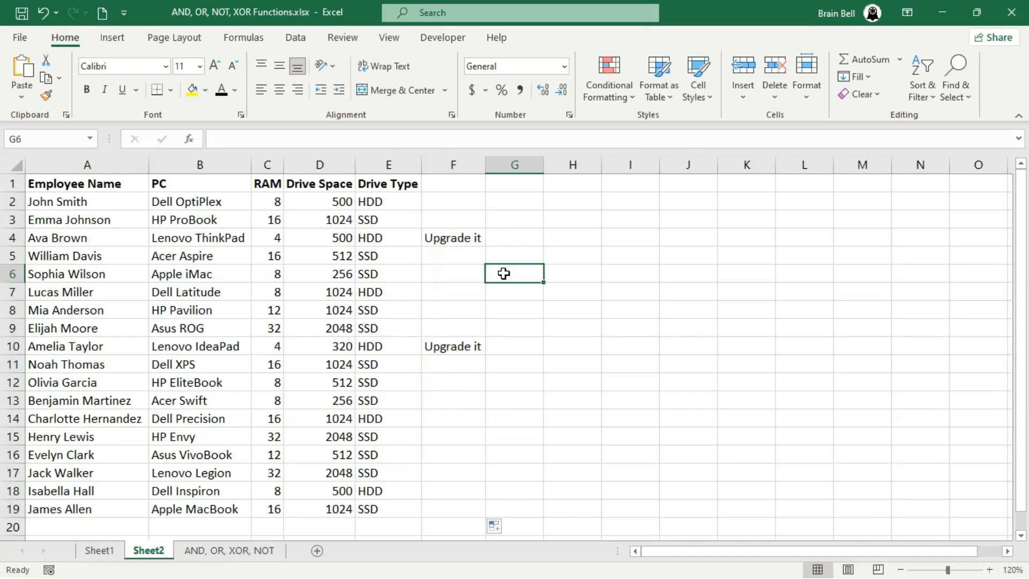
Apply a formula-based conditional formatting rule to A2:F19 with =AND(E2="HDD", D2<=512, C2<8) and a yellow fill
{"action": "left_click", "coordinate": [96, 200]}
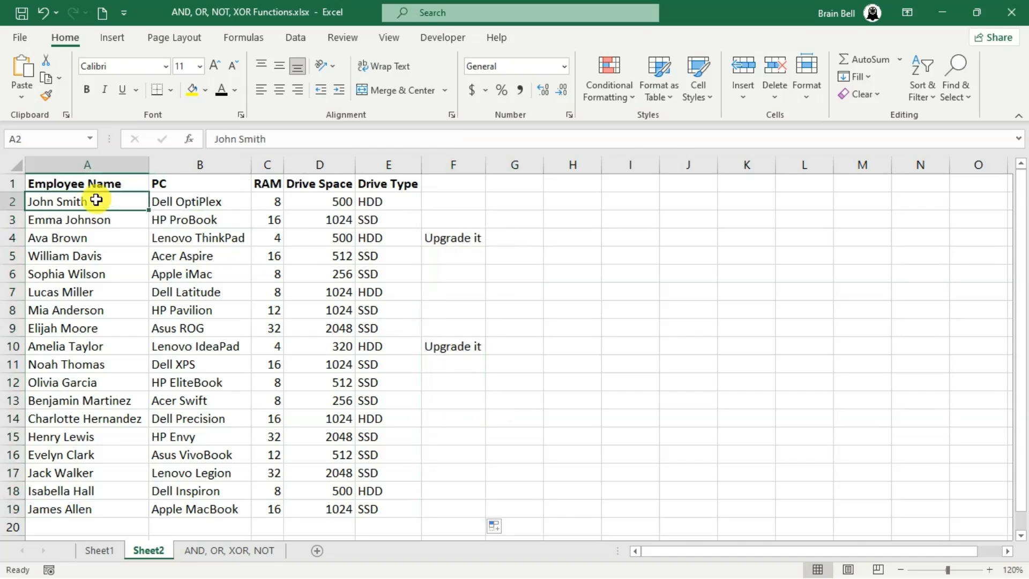
{"action": "left_click_drag", "start_coordinate": [95, 200], "coordinate": [464, 507]}
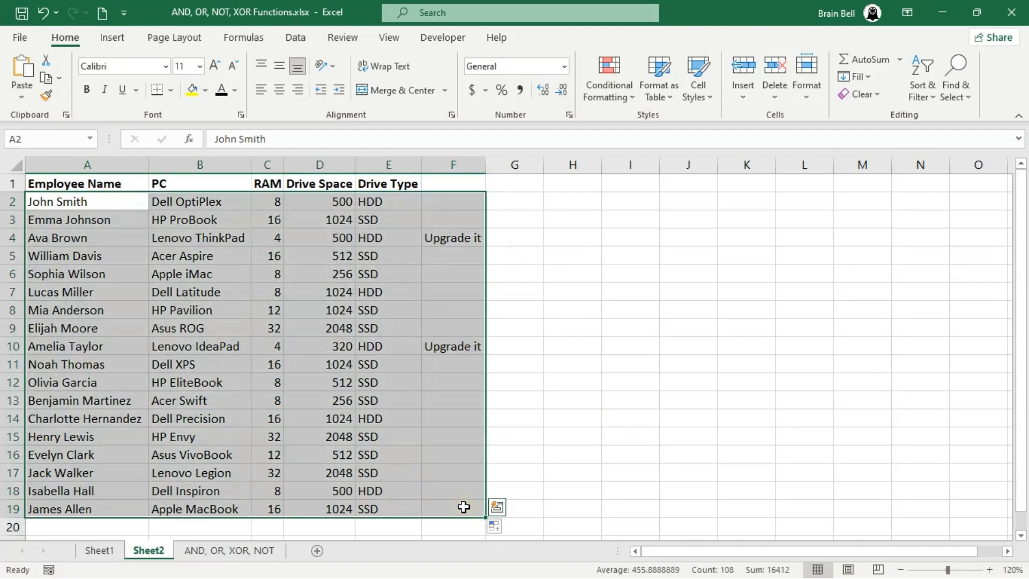
{"action": "left_click", "coordinate": [609, 80]}
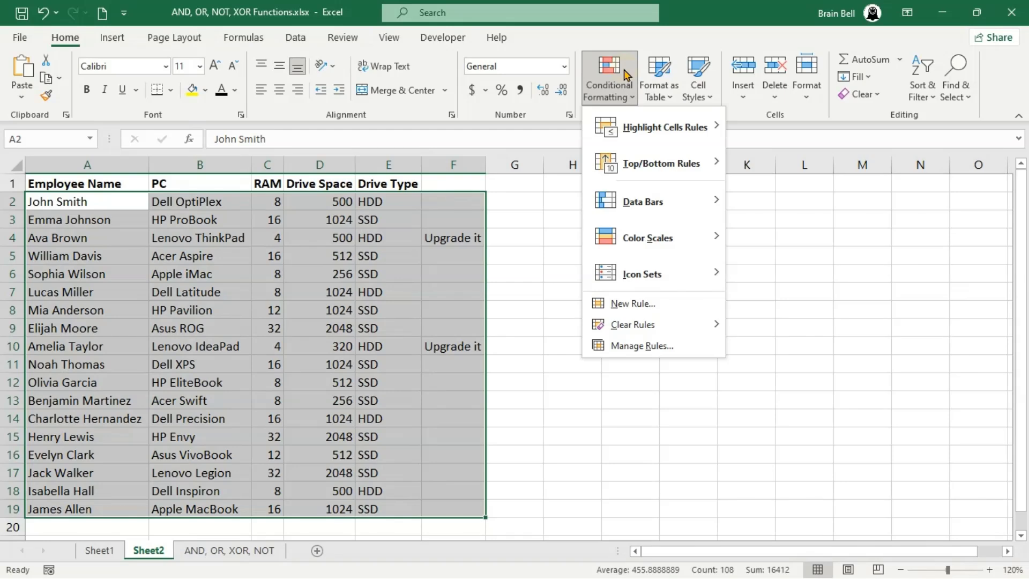
{"action": "left_click", "coordinate": [678, 301]}
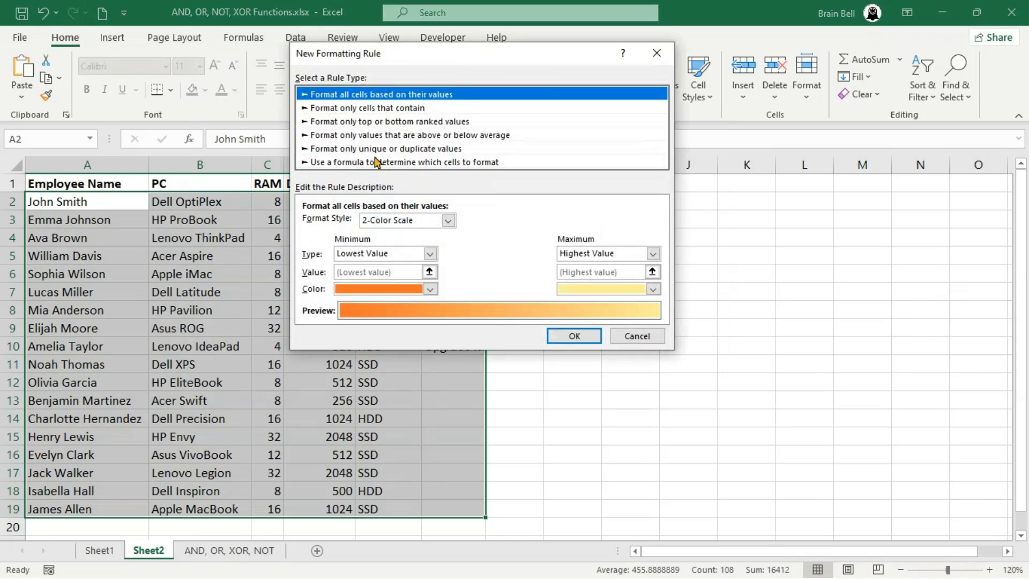
{"action": "left_click", "coordinate": [377, 162]}
{"action": "left_click", "coordinate": [400, 220]}
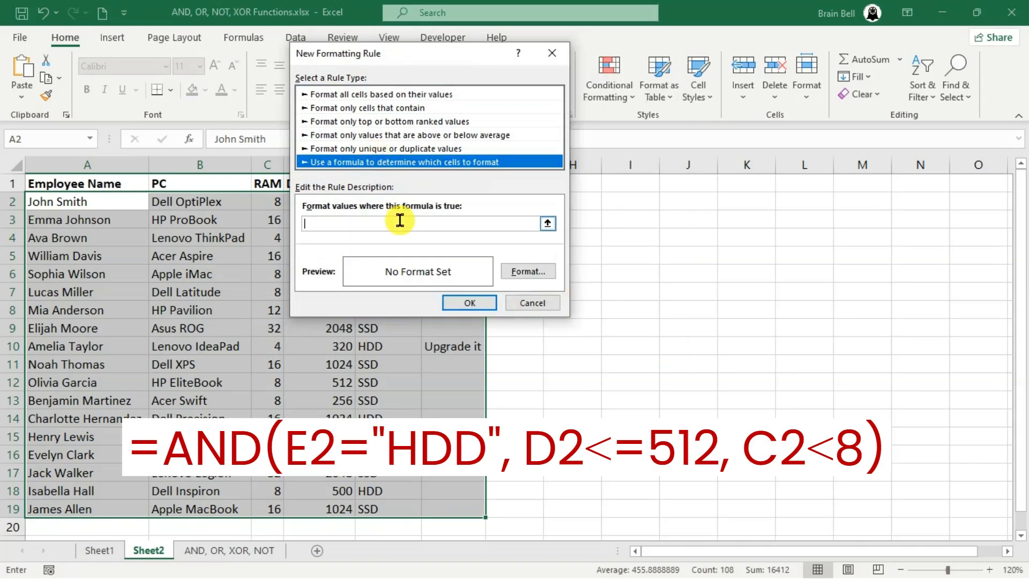
{"action": "type", "text": "=AND(E2=\"HDD\", D2<=512, C2<8)"}
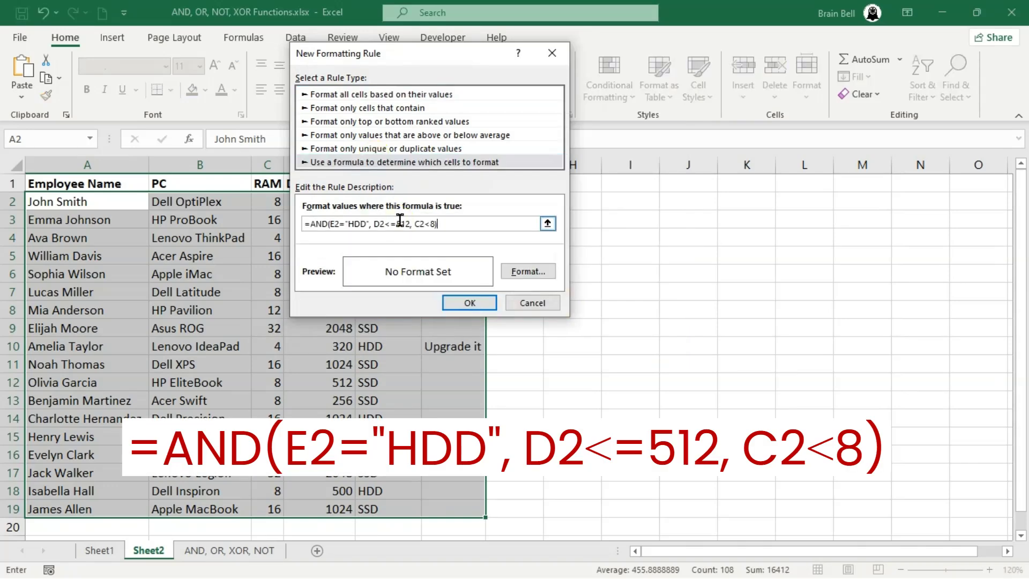
{"action": "left_click", "coordinate": [518, 272]}
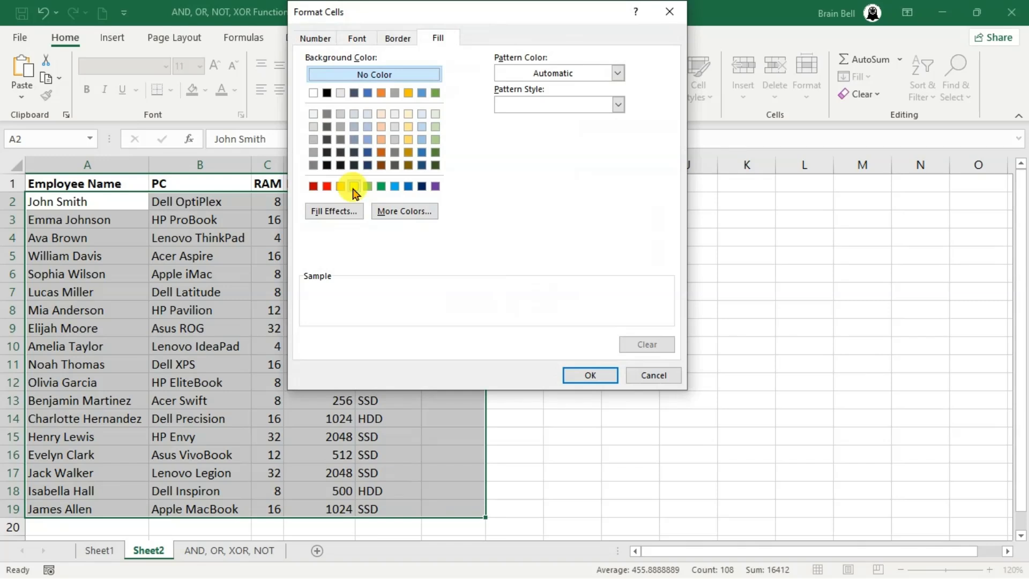
{"action": "left_click", "coordinate": [353, 188]}
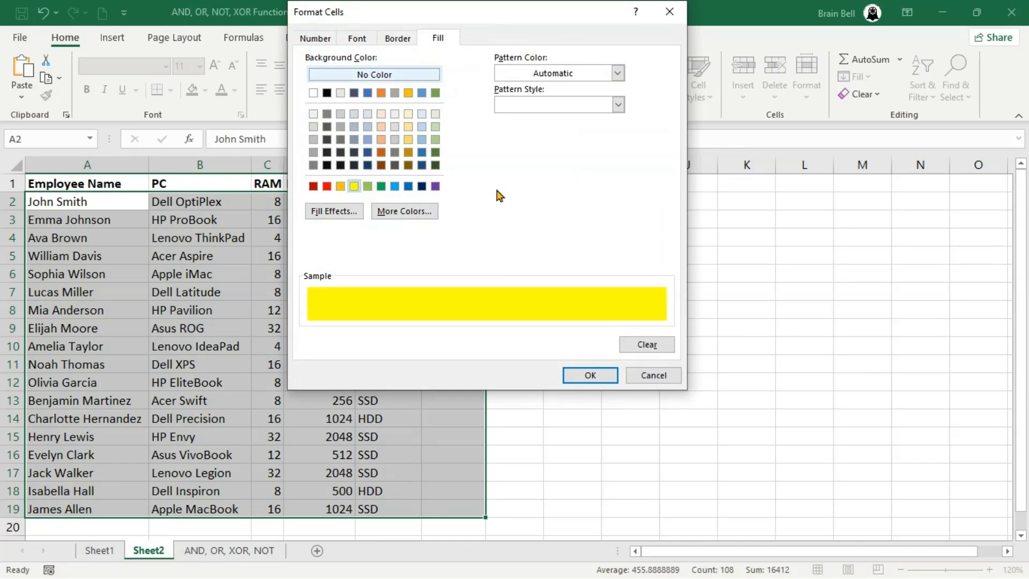
{"action": "left_click", "coordinate": [578, 375]}
{"action": "left_click", "coordinate": [474, 303]}
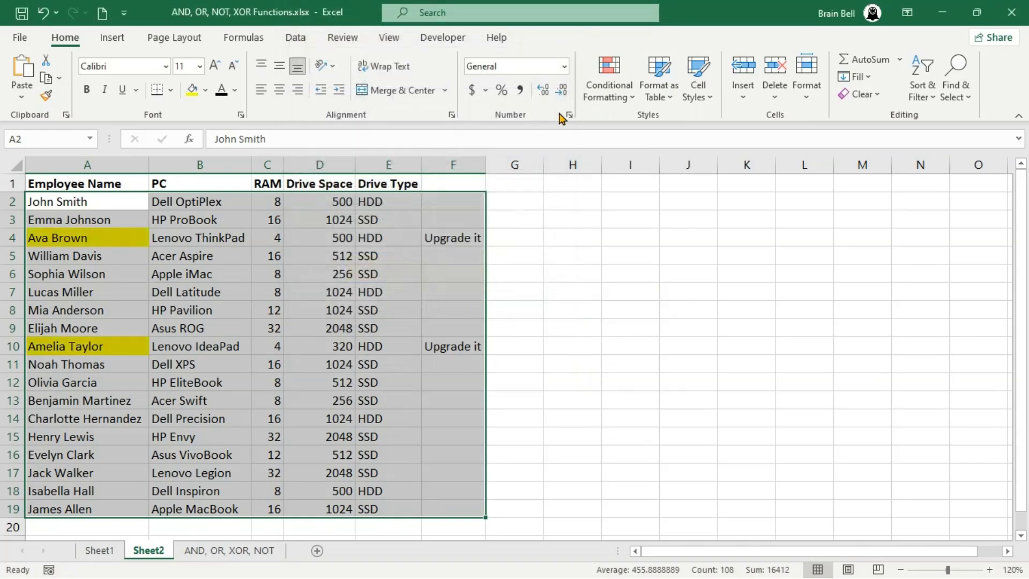
Edit the A2:F19 formatting rule to lock its column references, using =AND($E2="HDD", $D2<=512, $C2<8), and apply it
{"action": "left_click", "coordinate": [610, 96]}
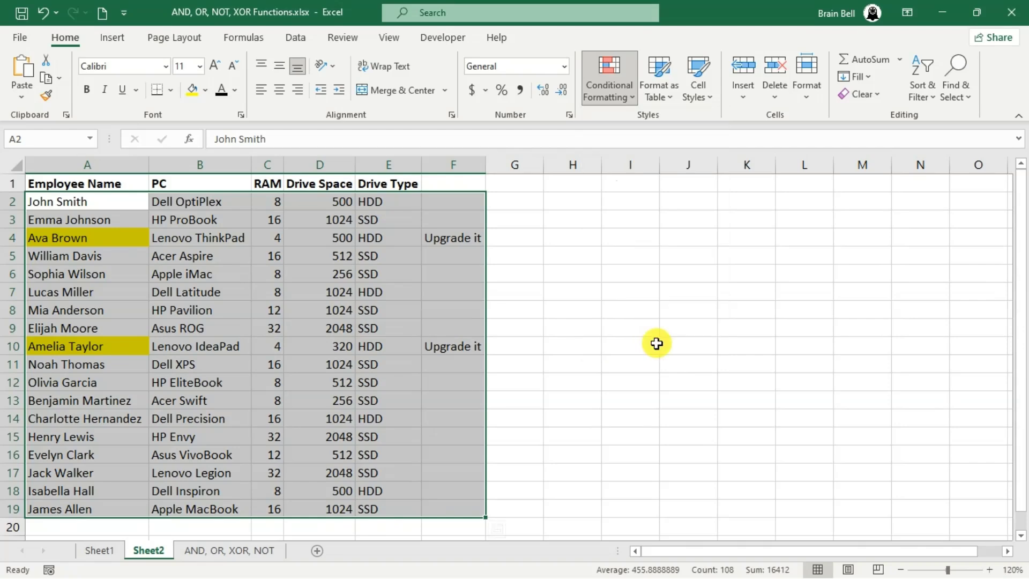
{"action": "left_click", "coordinate": [658, 347]}
{"action": "left_click", "coordinate": [337, 128]}
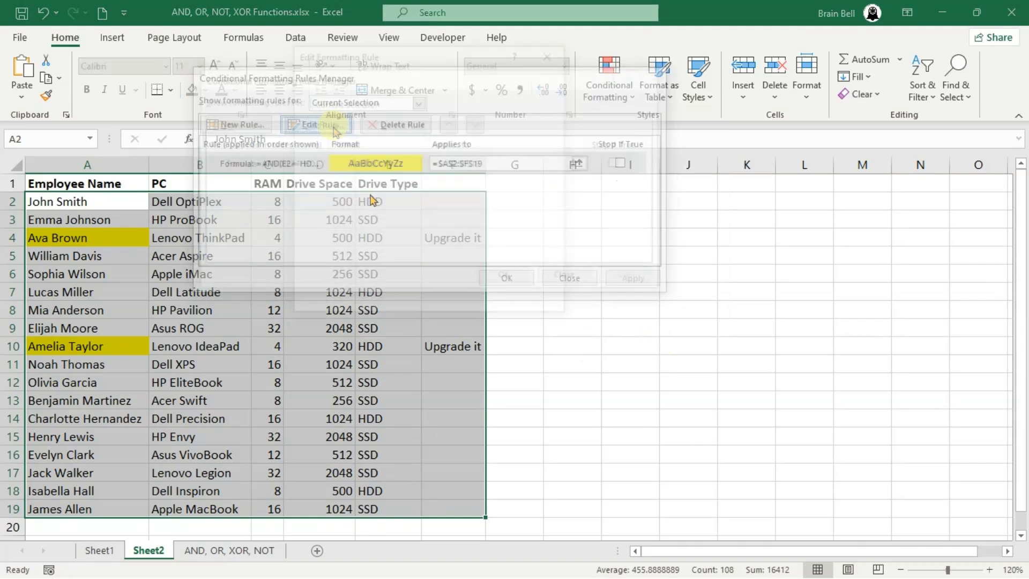
{"action": "left_click", "coordinate": [332, 222]}
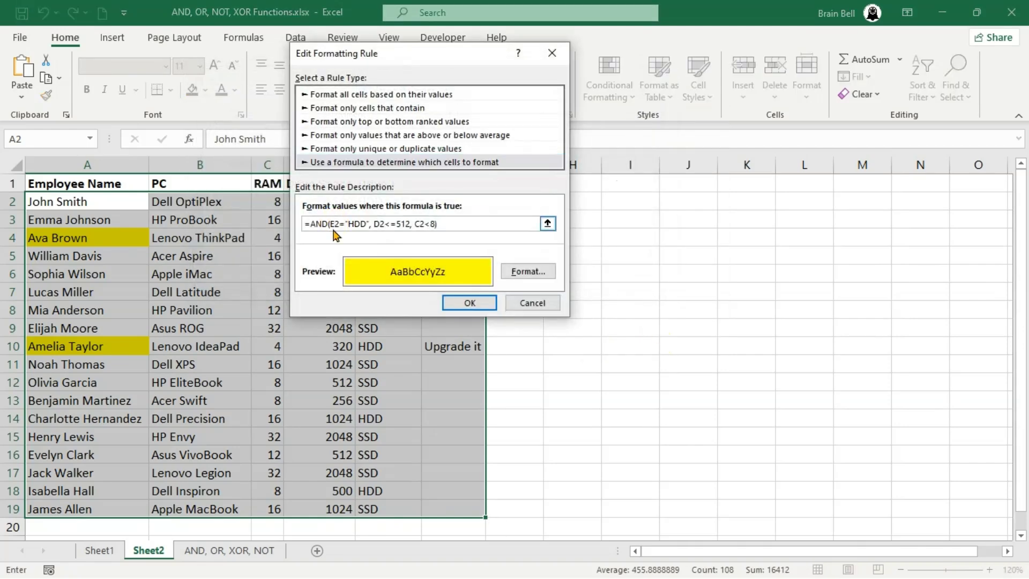
{"action": "type", "text": "$"}
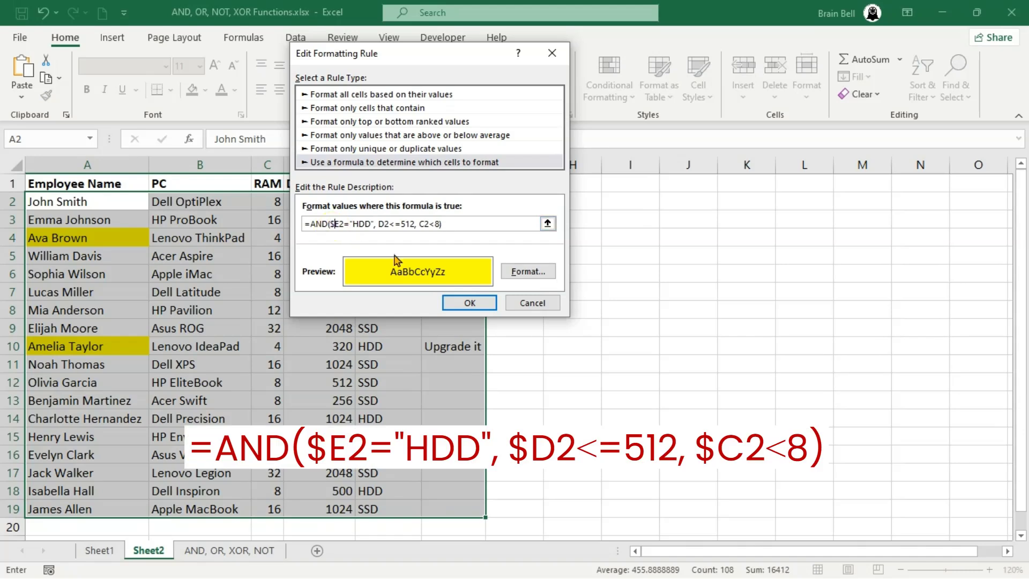
{"action": "left_click", "coordinate": [380, 223]}
{"action": "type", "text": "$"}
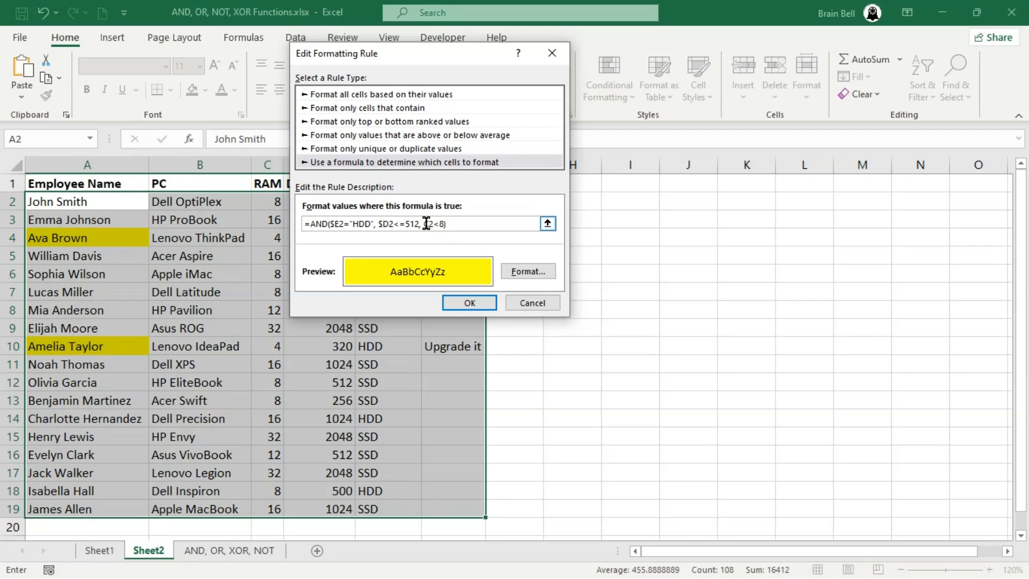
{"action": "left_click", "coordinate": [489, 304]}
{"action": "left_click", "coordinate": [501, 282]}
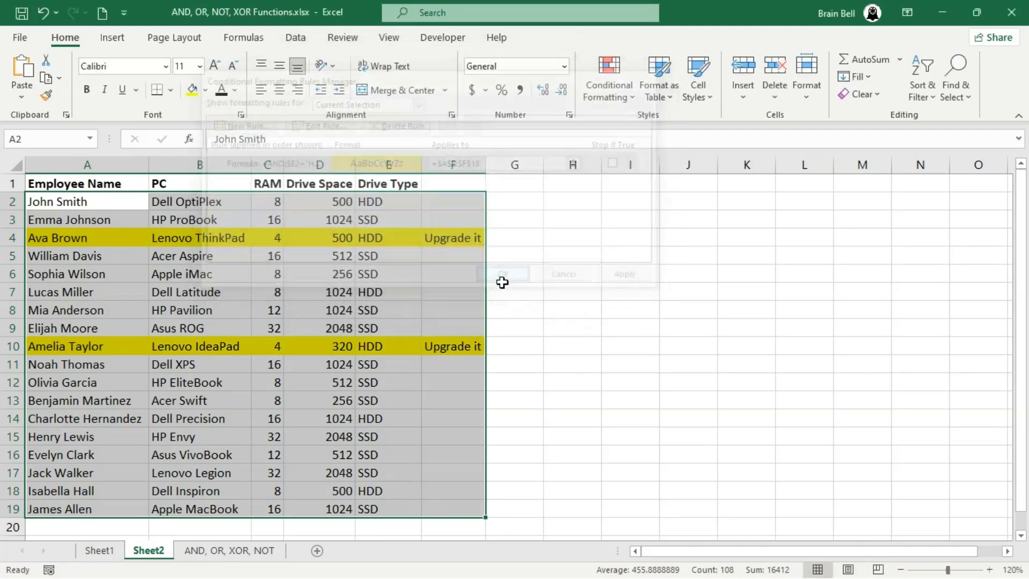
{"action": "left_click", "coordinate": [558, 387]}
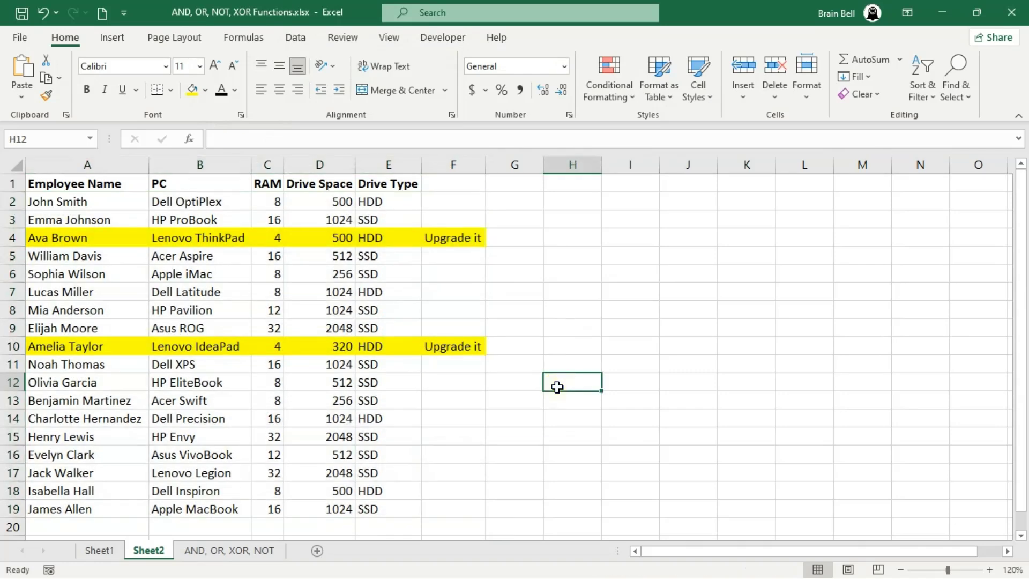
Replace AND with OR inside the IF formula in F2 and fill it down to F19
{"action": "key", "text": "ctrl+z"}
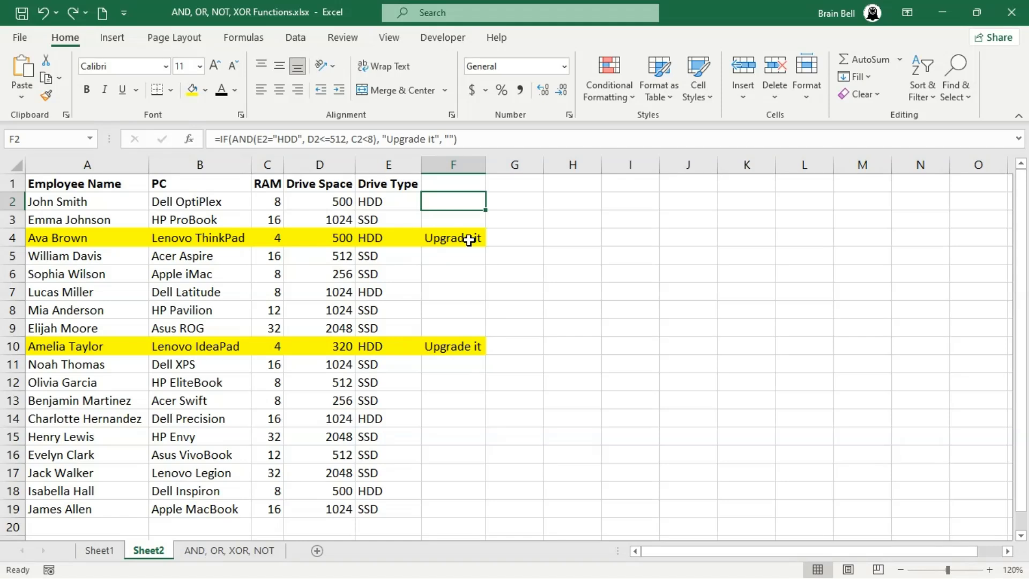
{"action": "double_click", "coordinate": [462, 202]}
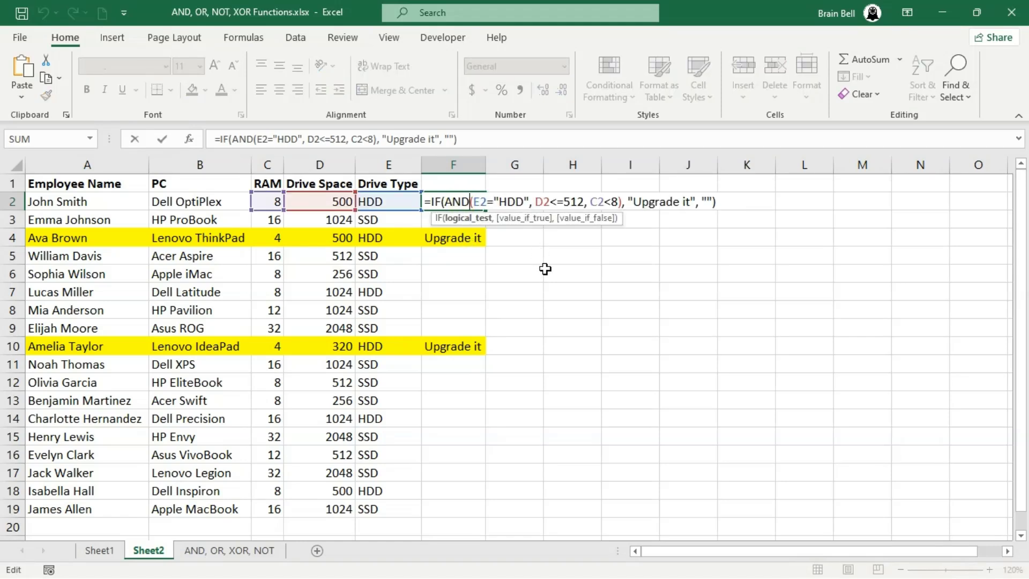
{"action": "key", "text": "ctrl+shift+Left"}
{"action": "type", "text": "OR"}
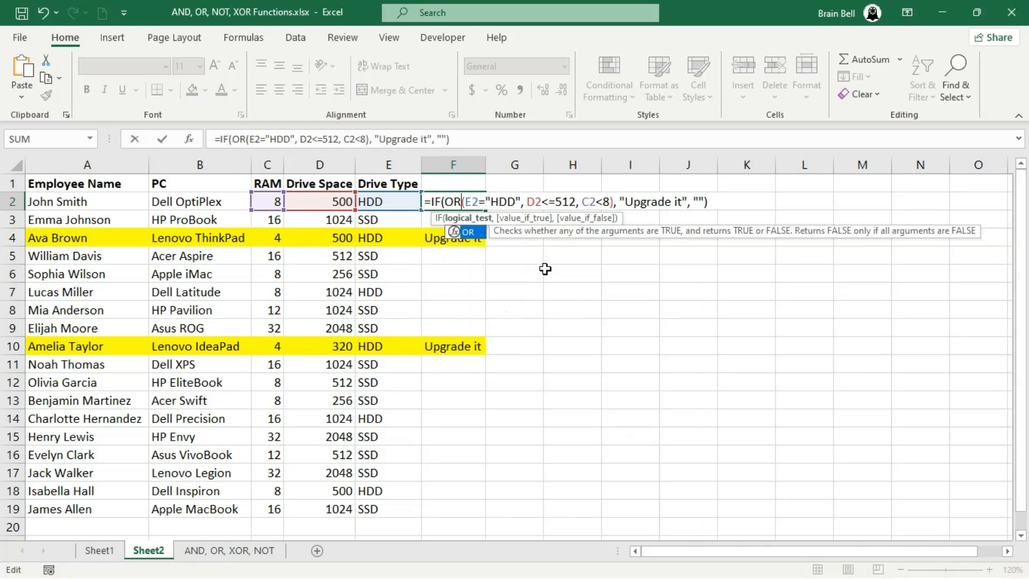
{"action": "key", "text": "Return"}
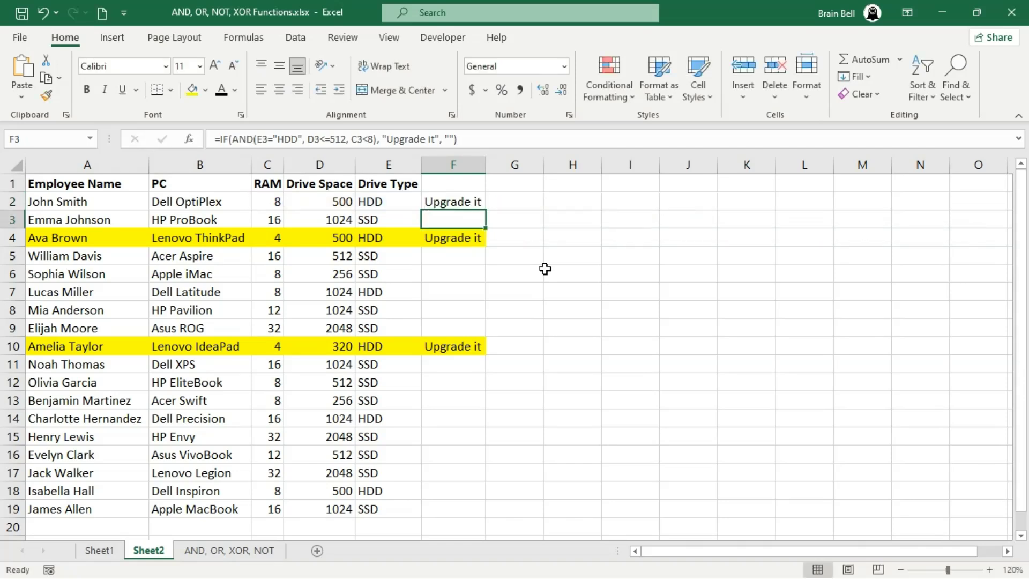
{"action": "left_click", "coordinate": [479, 201]}
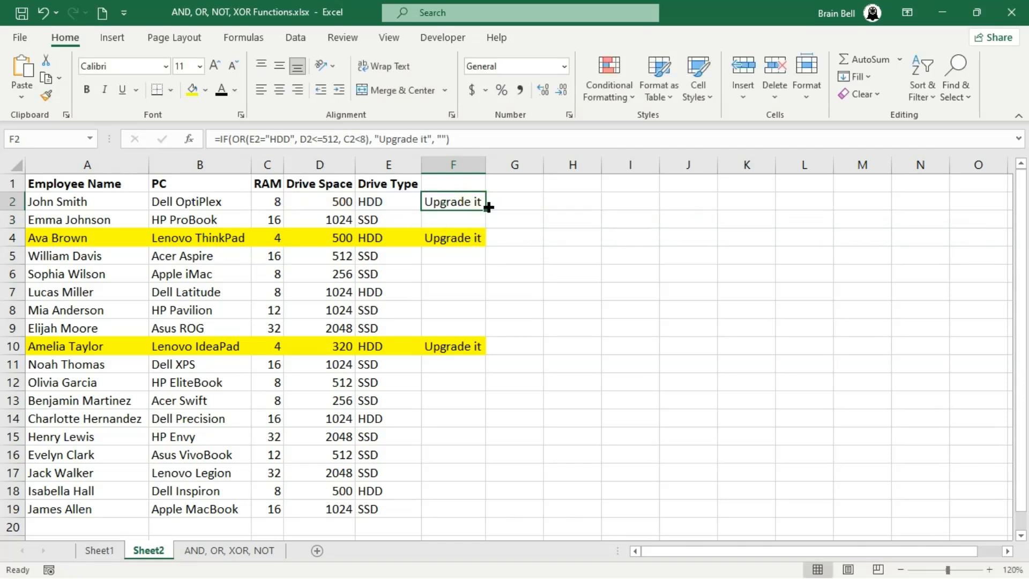
{"action": "double_click", "coordinate": [485, 207]}
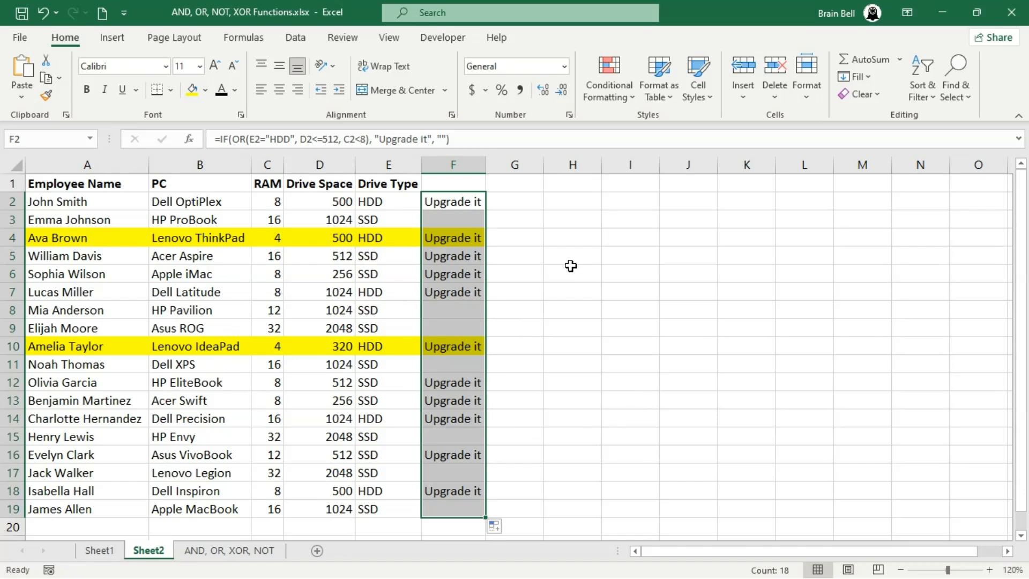
Edit the A2:F19 conditional formatting rule to use OR instead of AND, =OR($E2="HDD", $D2<=512, $C2<8), and apply it
{"action": "left_click", "coordinate": [623, 103]}
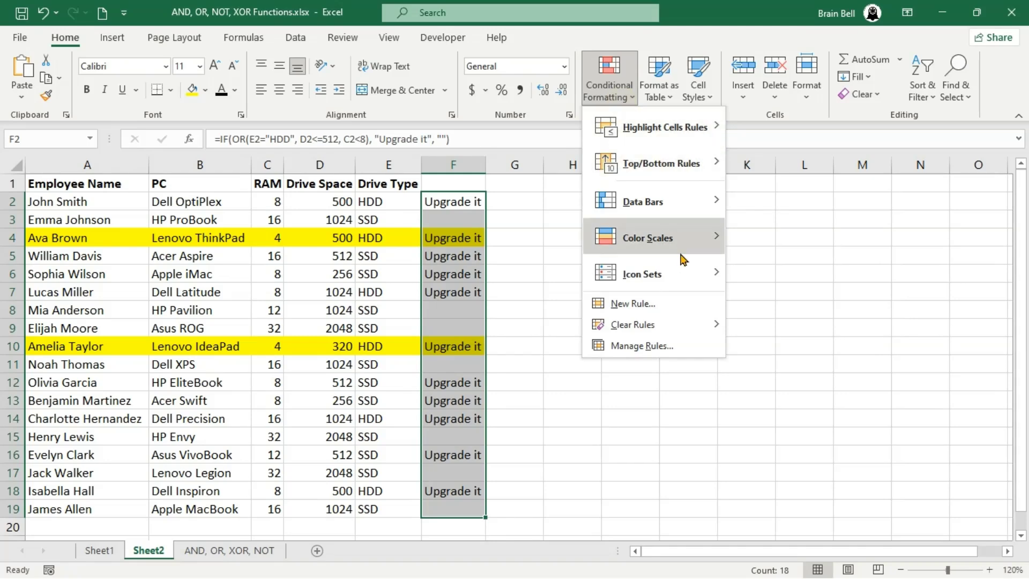
{"action": "left_click", "coordinate": [679, 356]}
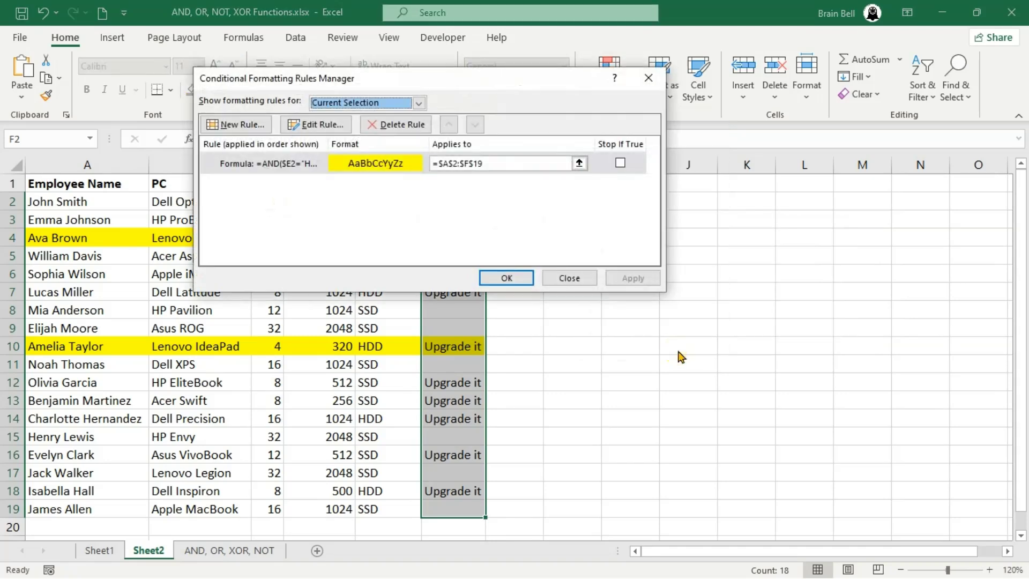
{"action": "left_click", "coordinate": [316, 125]}
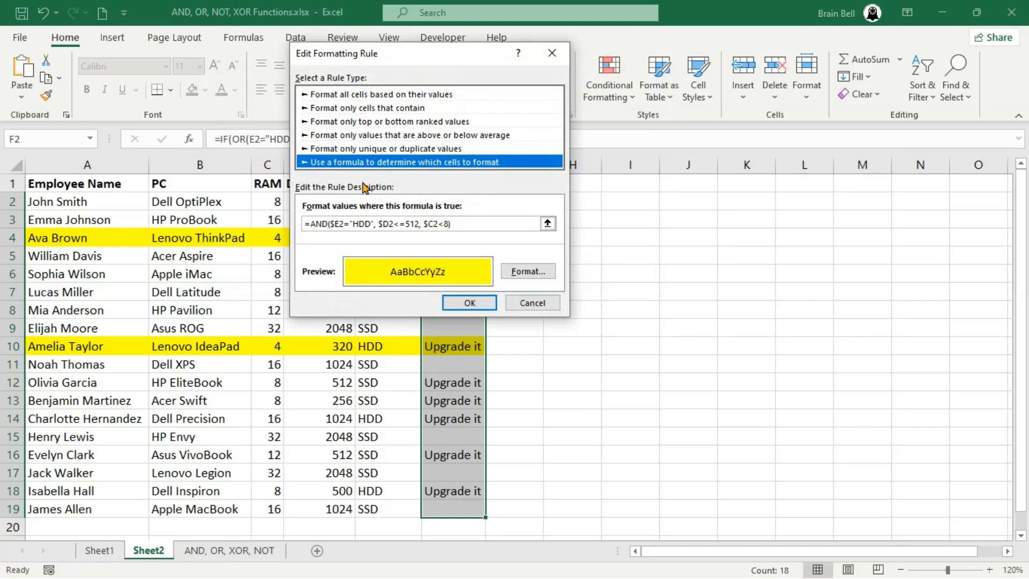
{"action": "double_click", "coordinate": [317, 224]}
{"action": "type", "text": "OR"}
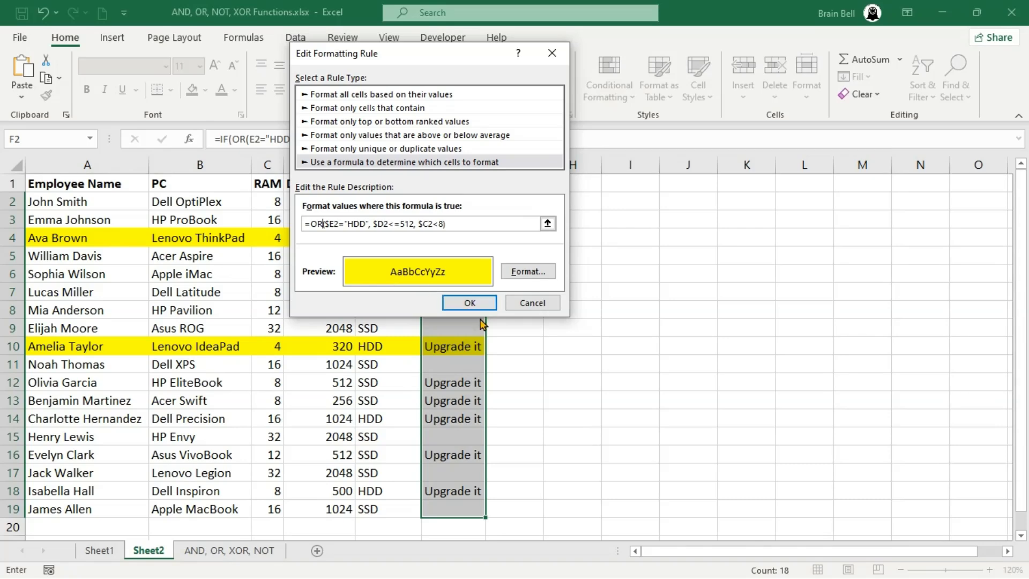
{"action": "left_click", "coordinate": [470, 303]}
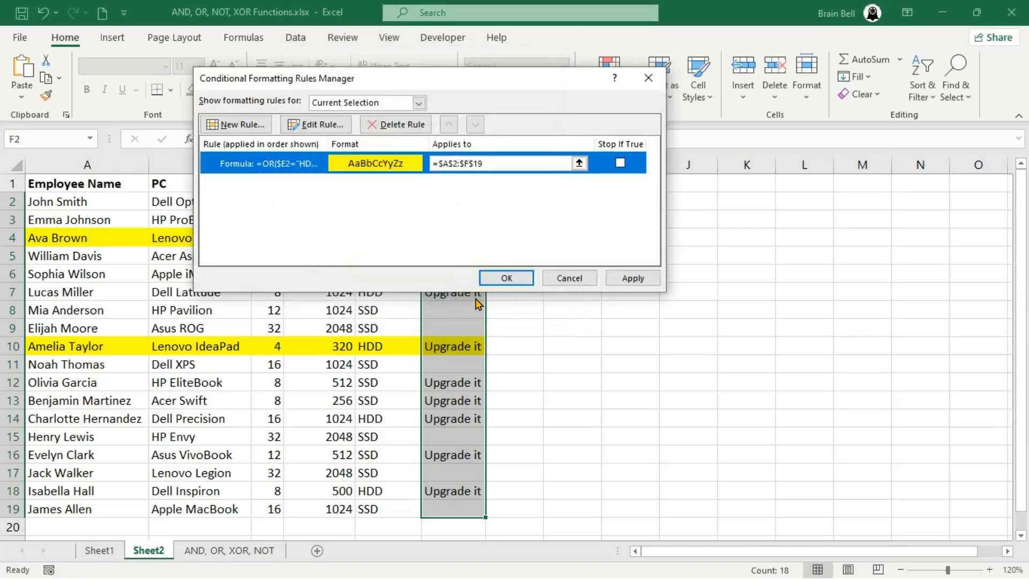
{"action": "left_click", "coordinate": [501, 277]}
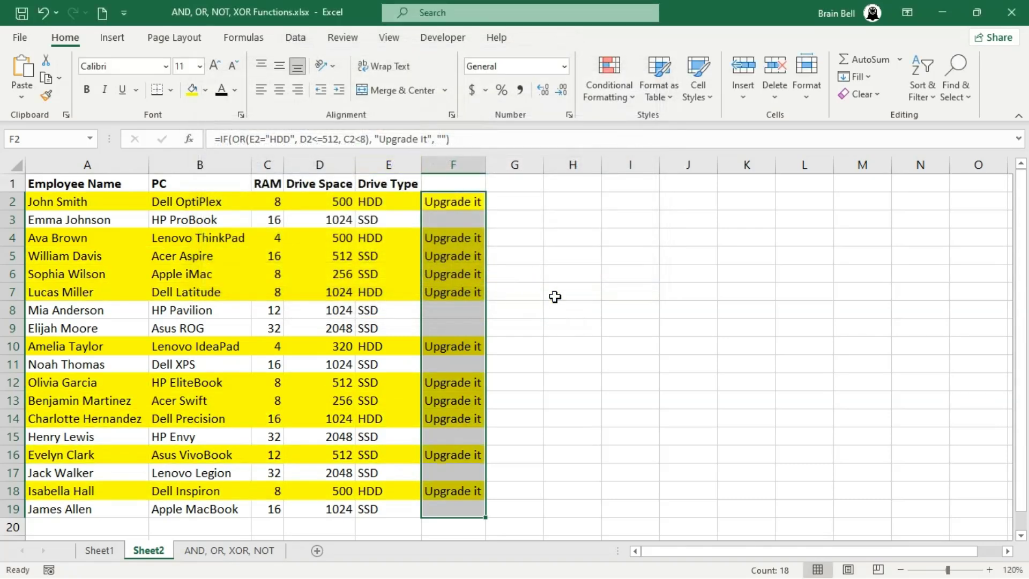
{"action": "left_click", "coordinate": [574, 310]}
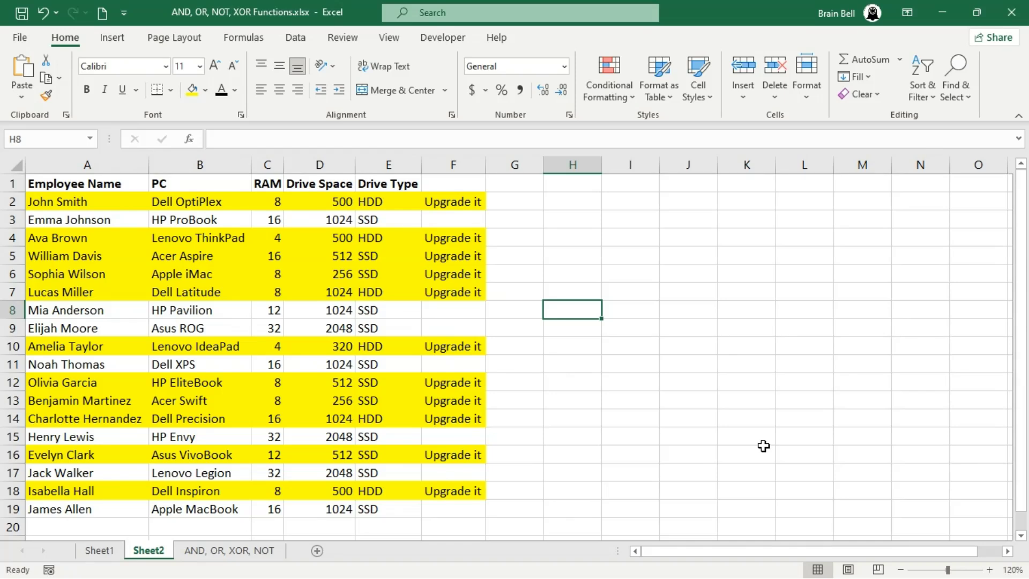
Wrap the OR test inside the IF formula in F2 in a NOT function
{"action": "key", "text": "ctrl+z"}
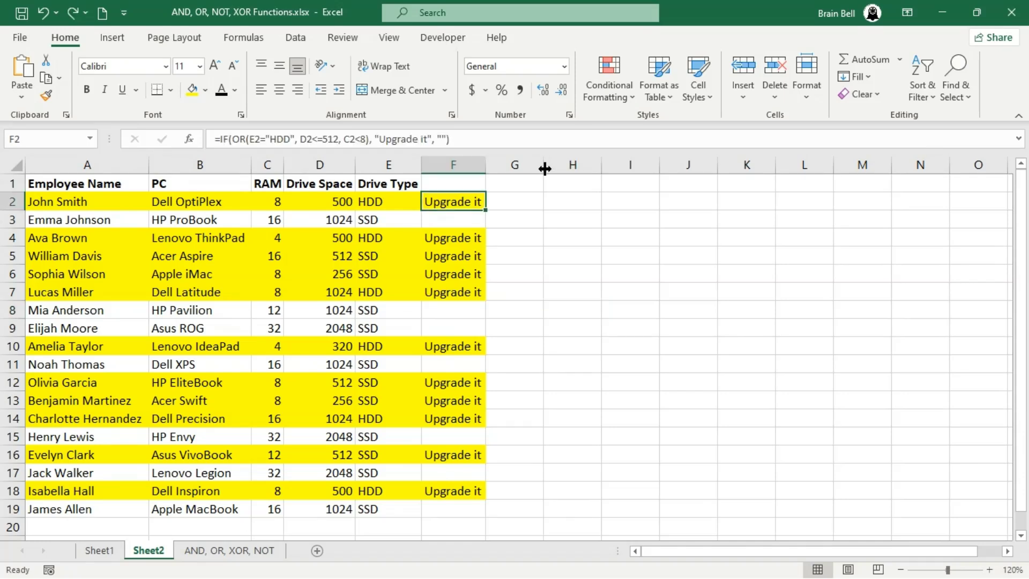
{"action": "double_click", "coordinate": [460, 202]}
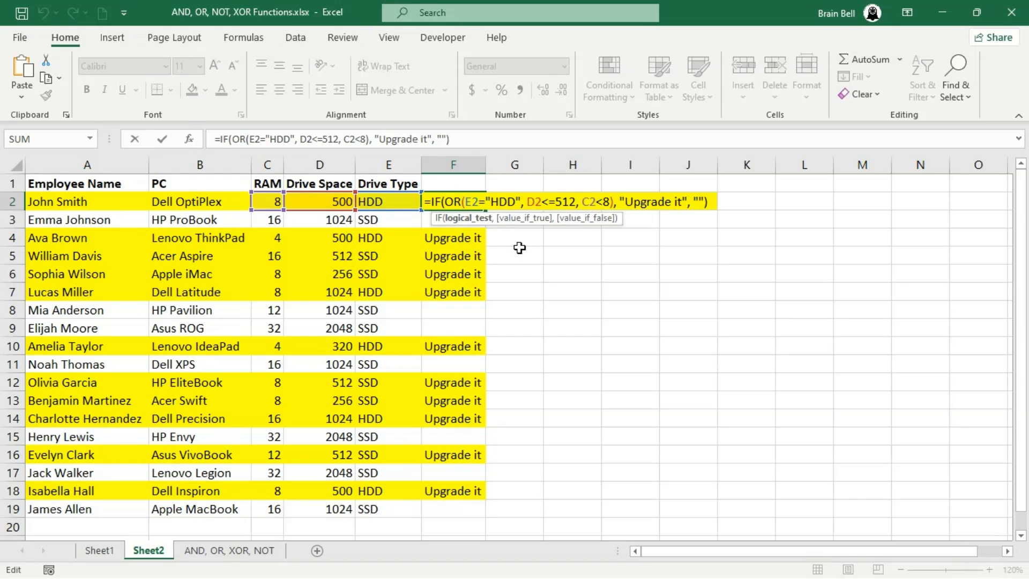
{"action": "left_click", "coordinate": [445, 201]}
{"action": "type", "text": "NOT("}
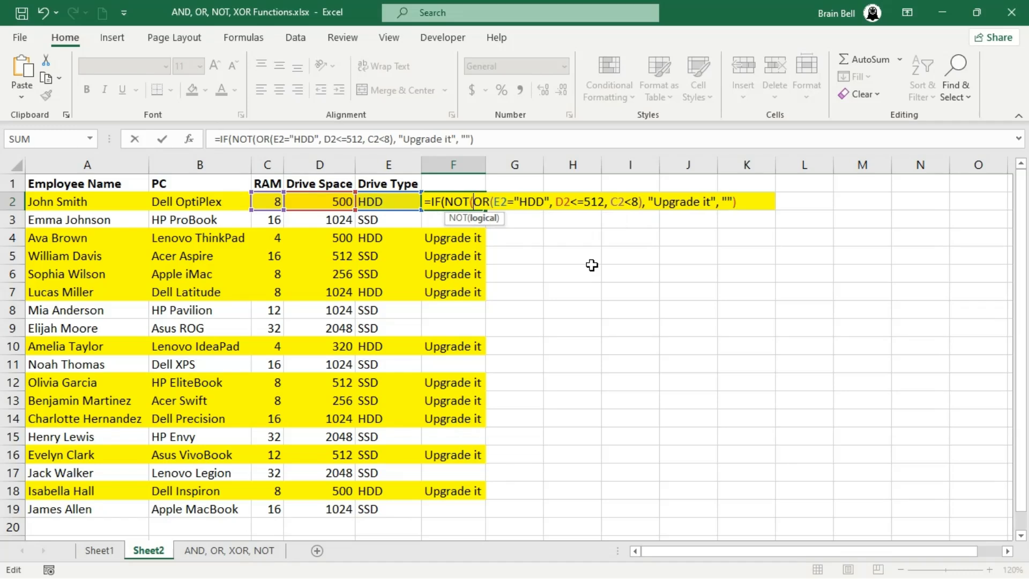
{"action": "left_click", "coordinate": [643, 202]}
{"action": "type", "text": ")"}
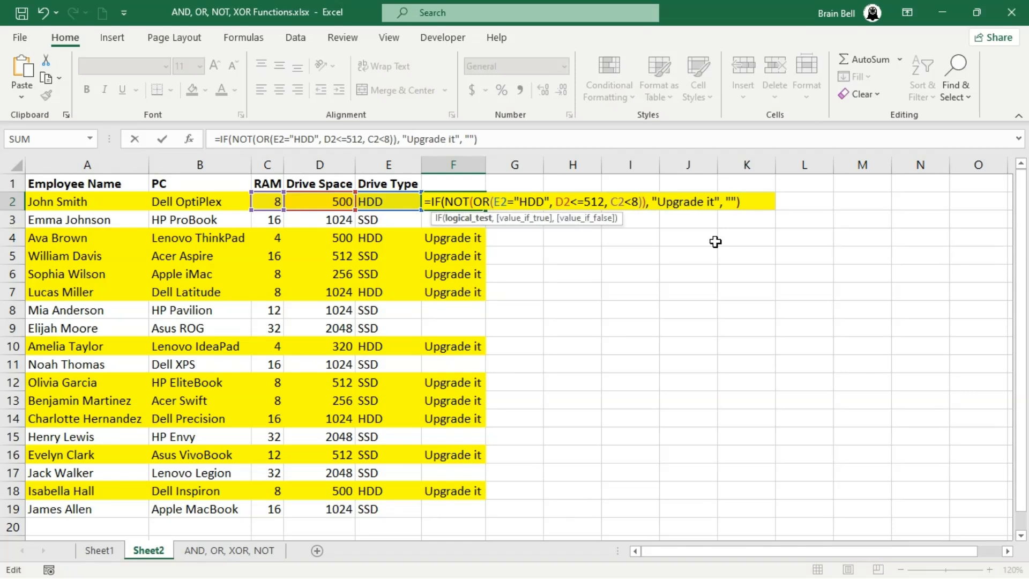
Change the value-if-true text of the F2 formula to "Latest" and commit the formula
{"action": "left_click_drag", "start_coordinate": [652, 202], "coordinate": [703, 202]}
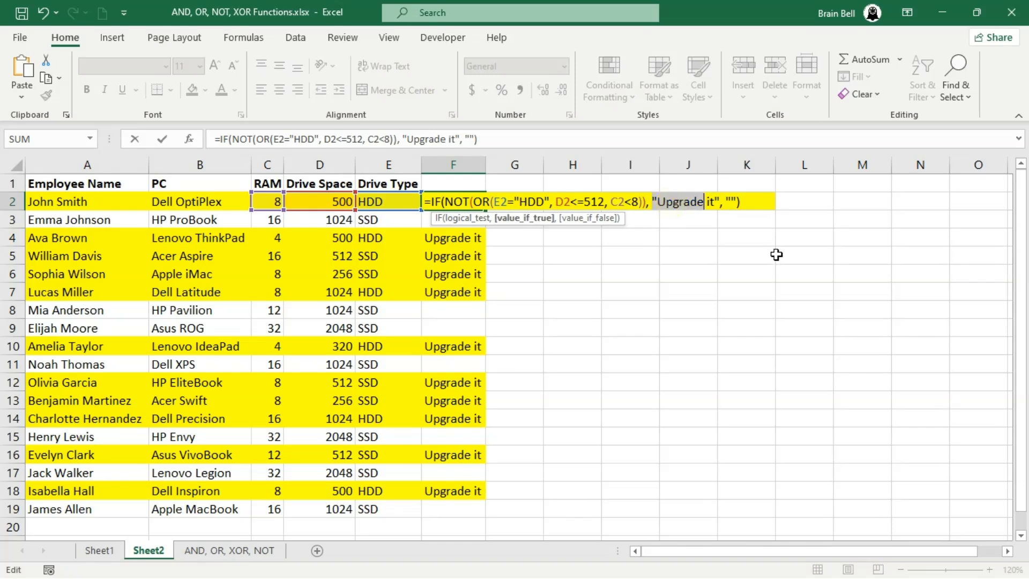
{"action": "key", "text": "shift+Right"}
{"action": "key", "text": "shift+Right"}
{"action": "type", "text": "l"}
{"action": "key", "text": "BackSpace"}
{"action": "type", "text": "Latest"}
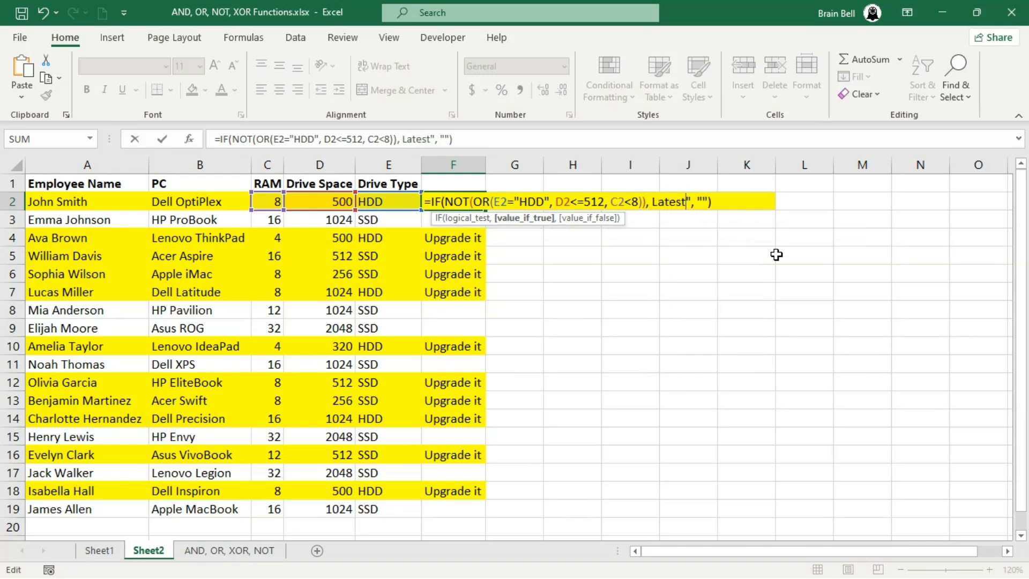
{"action": "left_click", "coordinate": [653, 202]}
{"action": "type", "text": "\""}
{"action": "key", "text": "Return"}
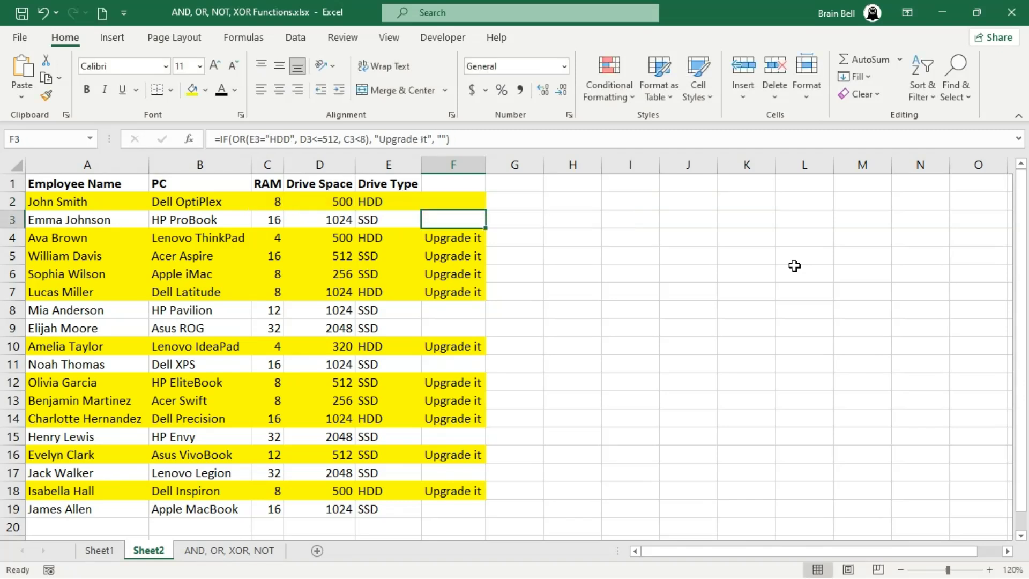
Fill the NOT(OR()) formula from F2 down to F19
{"action": "left_click", "coordinate": [466, 202]}
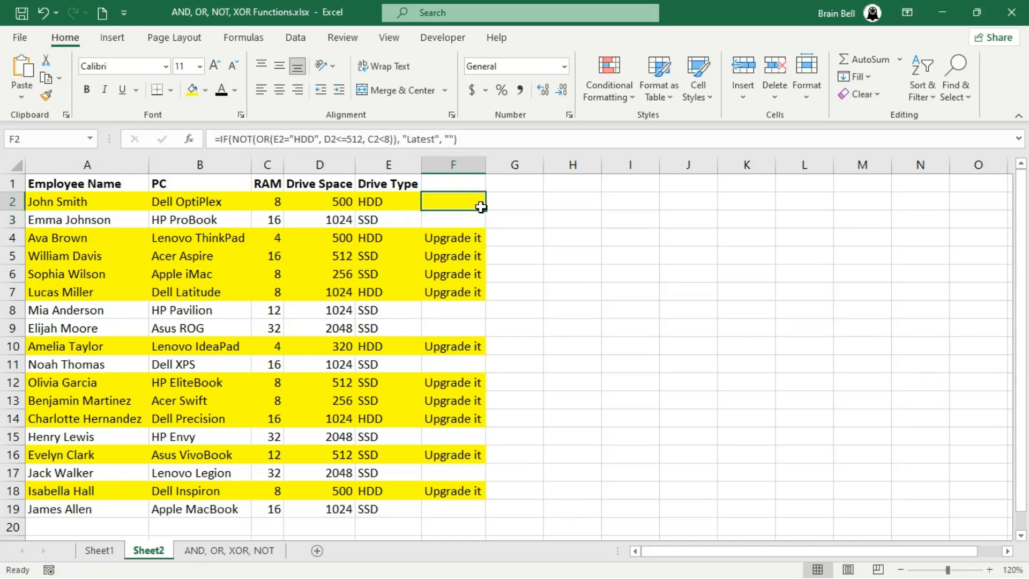
{"action": "left_click", "coordinate": [466, 201]}
{"action": "double_click", "coordinate": [485, 210]}
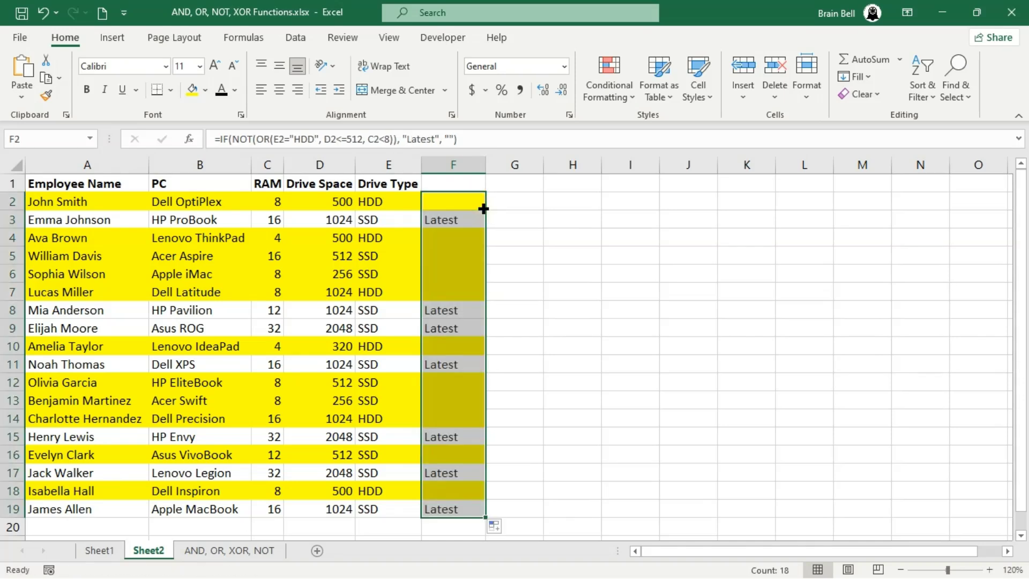
{"action": "left_click", "coordinate": [547, 263]}
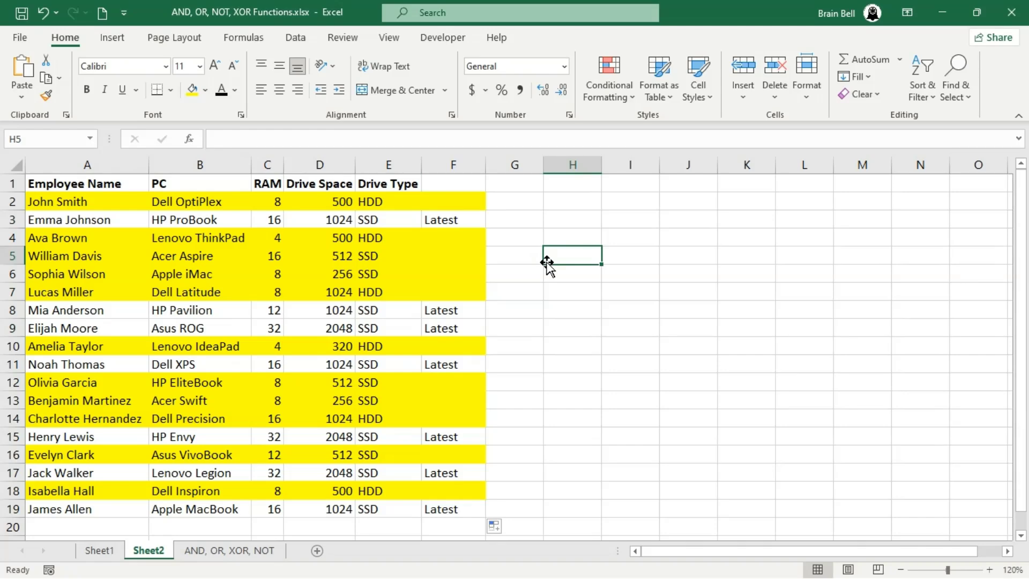
Edit the A2:F19 conditional formatting rule to =NOT(OR($E2="HDD", $D2<=512, $C2<8)) and apply it
{"action": "left_click", "coordinate": [436, 249]}
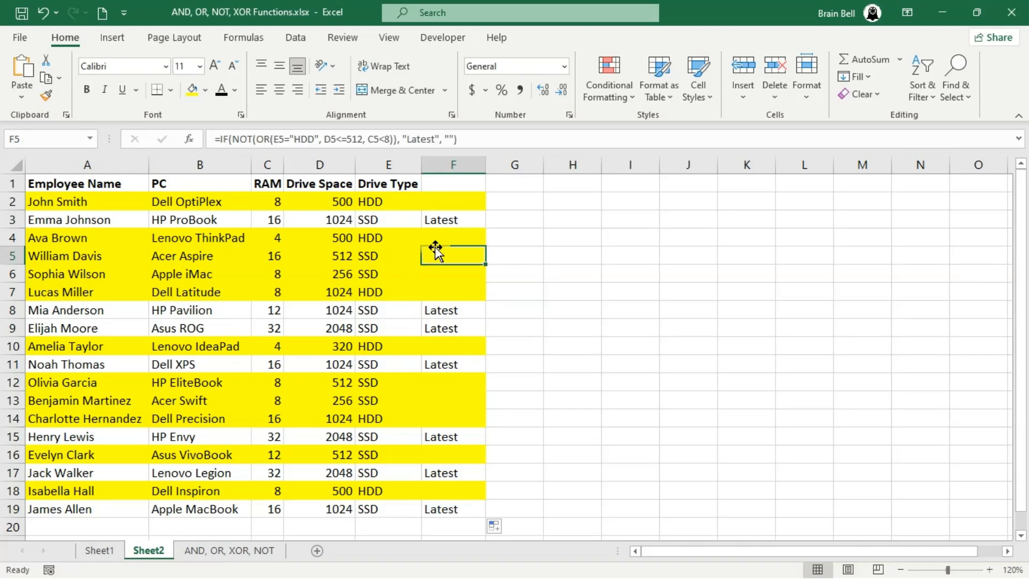
{"action": "left_click", "coordinate": [609, 88]}
{"action": "left_click", "coordinate": [670, 344]}
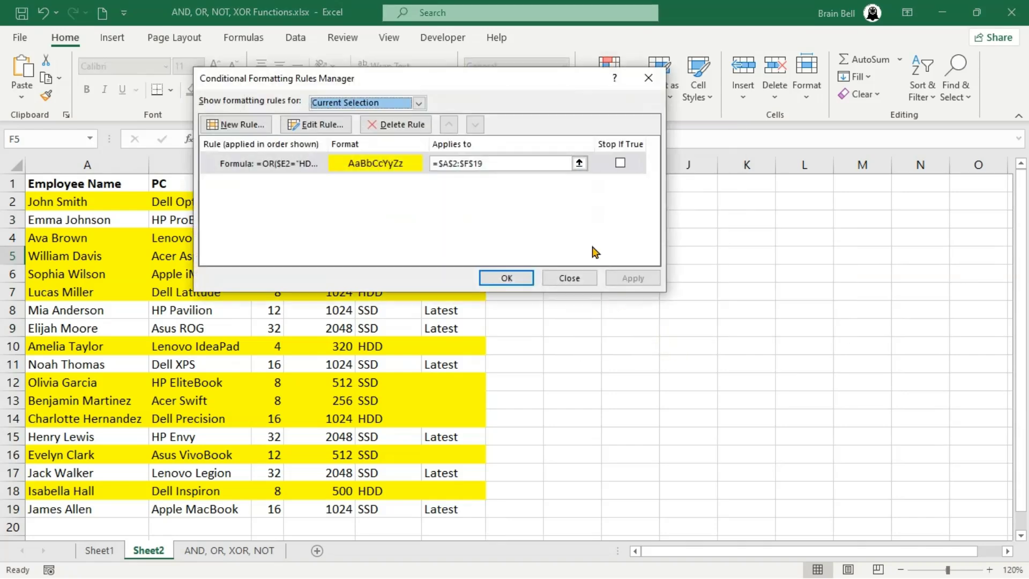
{"action": "left_click", "coordinate": [321, 127]}
{"action": "left_click", "coordinate": [310, 224]}
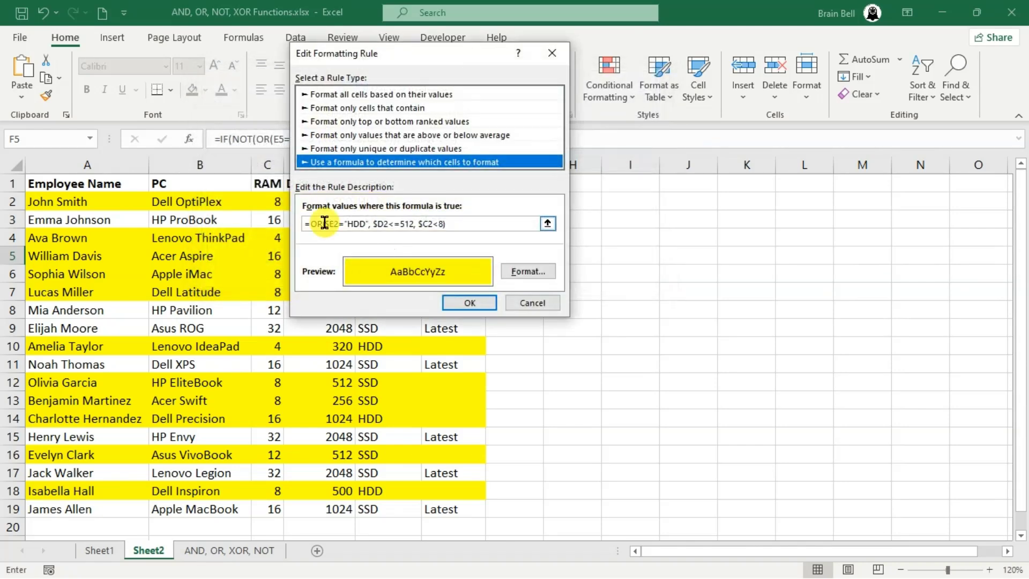
{"action": "type", "text": "NOT("}
{"action": "left_click", "coordinate": [490, 222]}
{"action": "type", "text": ")"}
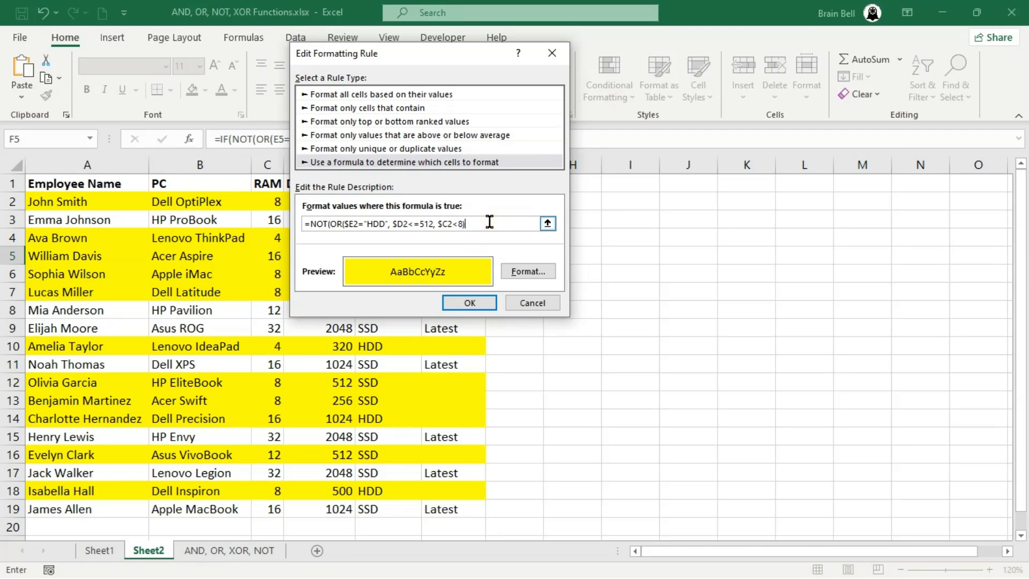
{"action": "left_click", "coordinate": [482, 303]}
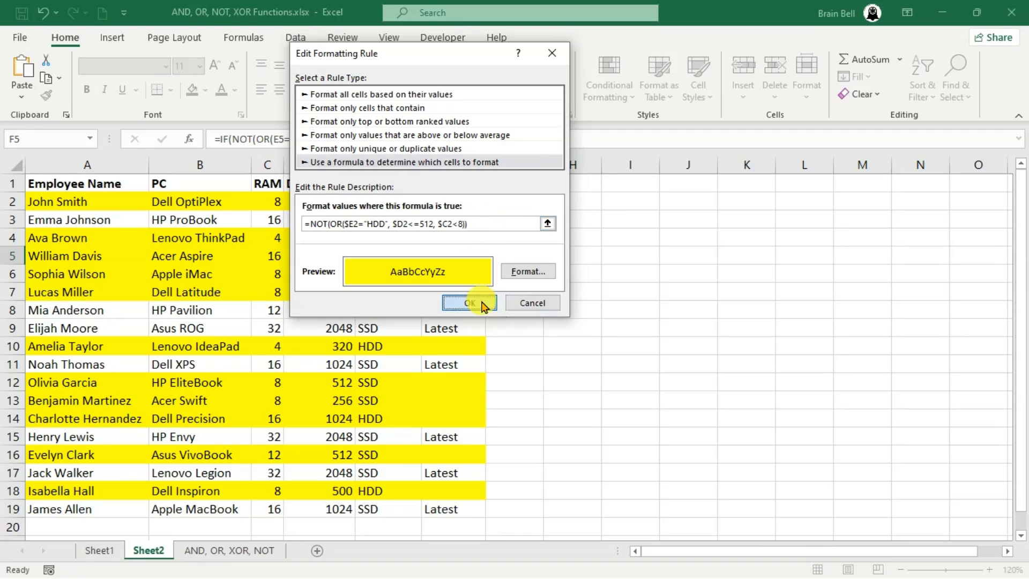
{"action": "left_click", "coordinate": [501, 277]}
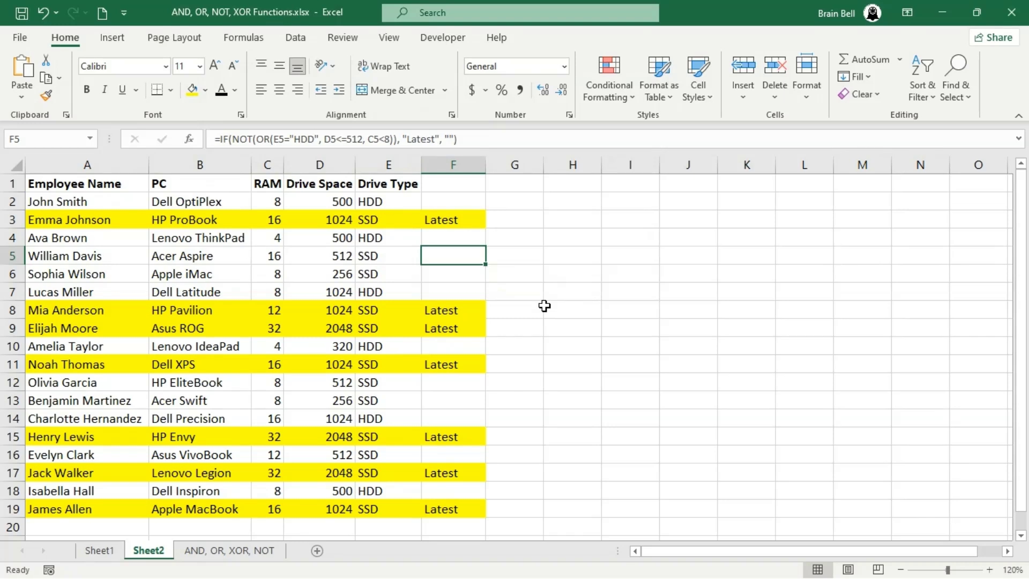
Remove NOT from the IF formula in F2 and change its OR function to XOR
{"action": "left_click", "coordinate": [448, 201]}
{"action": "double_click", "coordinate": [440, 202]}
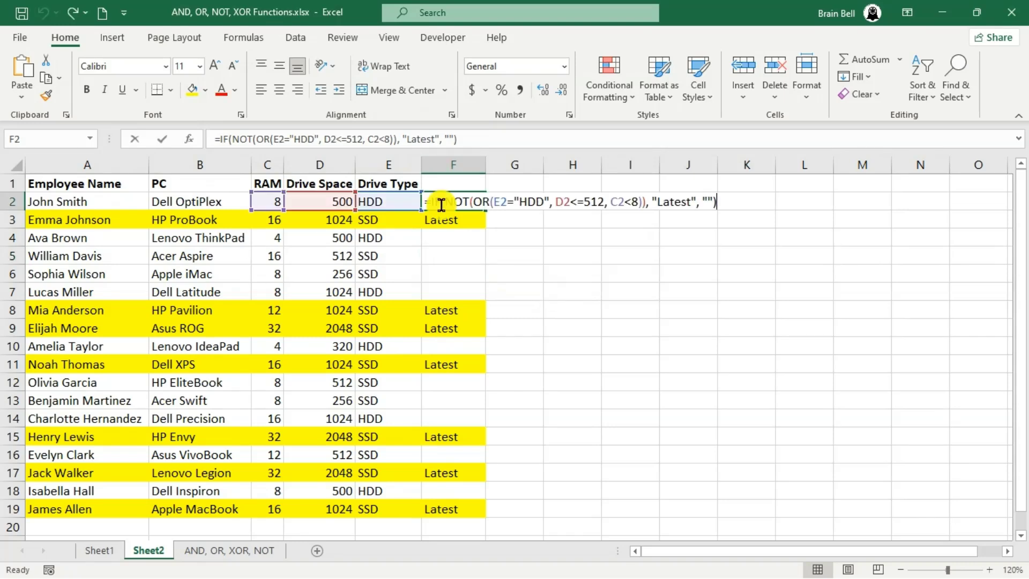
{"action": "key", "text": "Right"}
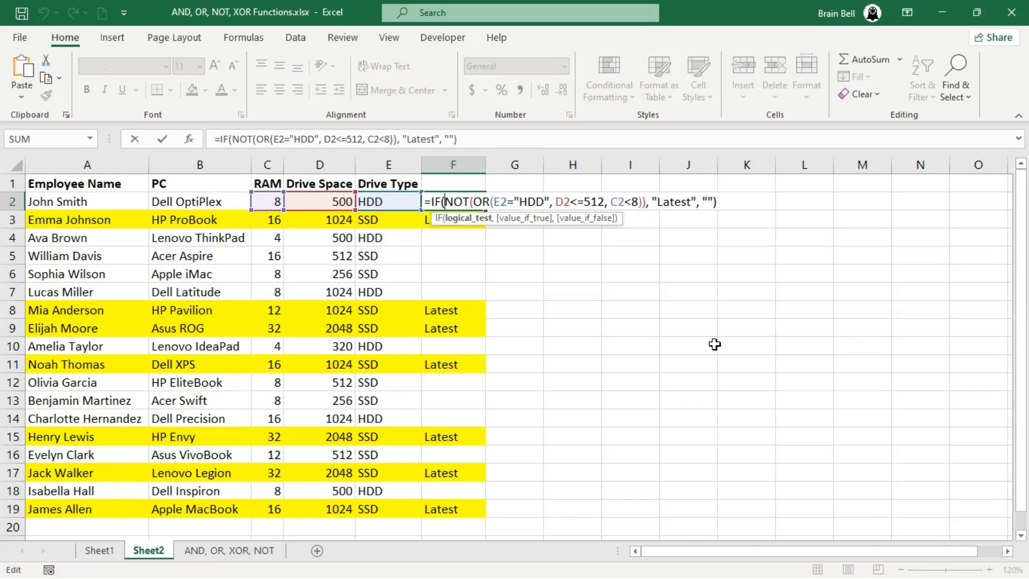
{"action": "key", "text": "Right"}
{"action": "key", "text": "Right"}
{"action": "key", "text": "BackSpace"}
{"action": "key", "text": "BackSpace"}
{"action": "key", "text": "BackSpace"}
{"action": "key", "text": "BackSpace"}
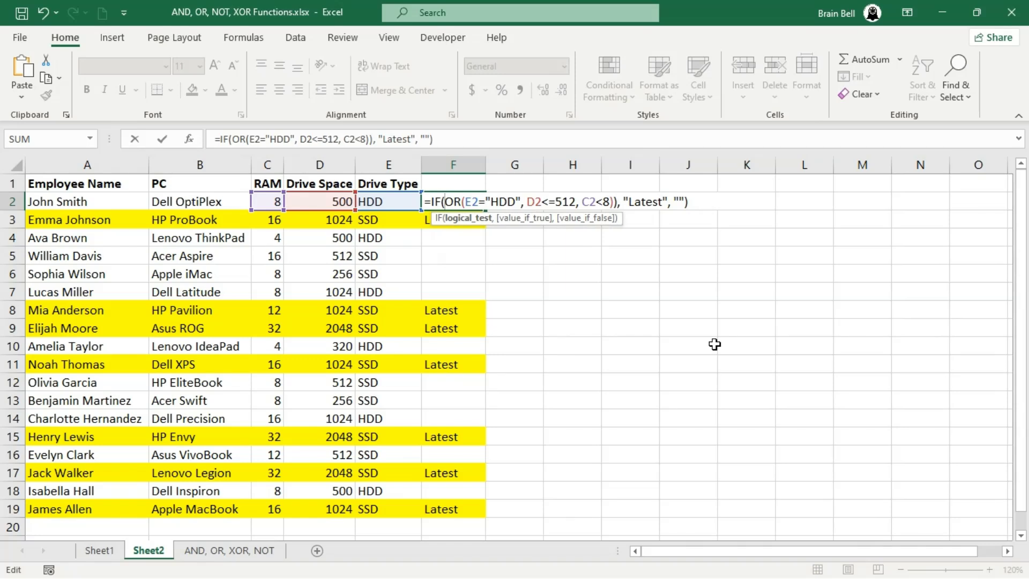
{"action": "type", "text": "X"}
Delete the D2<=512 condition from the XOR test in F2, keeping E2="HDD" and C2<8
{"action": "key", "text": "Right"}
{"action": "key", "text": "Right"}
{"action": "key", "text": "Right"}
{"action": "key", "text": "Right"}
{"action": "key", "text": "Right"}
{"action": "key", "text": "Right"}
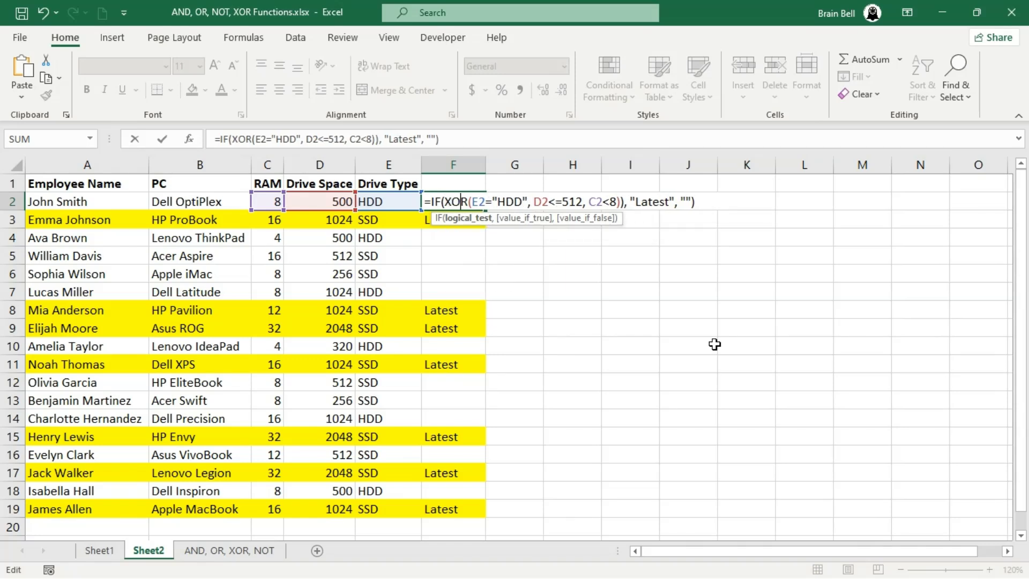
{"action": "key", "text": "Right"}
{"action": "key", "text": "Right"}
{"action": "key", "text": "Right"}
{"action": "key", "text": "Right"}
{"action": "key", "text": "Right"}
{"action": "key", "text": "Right"}
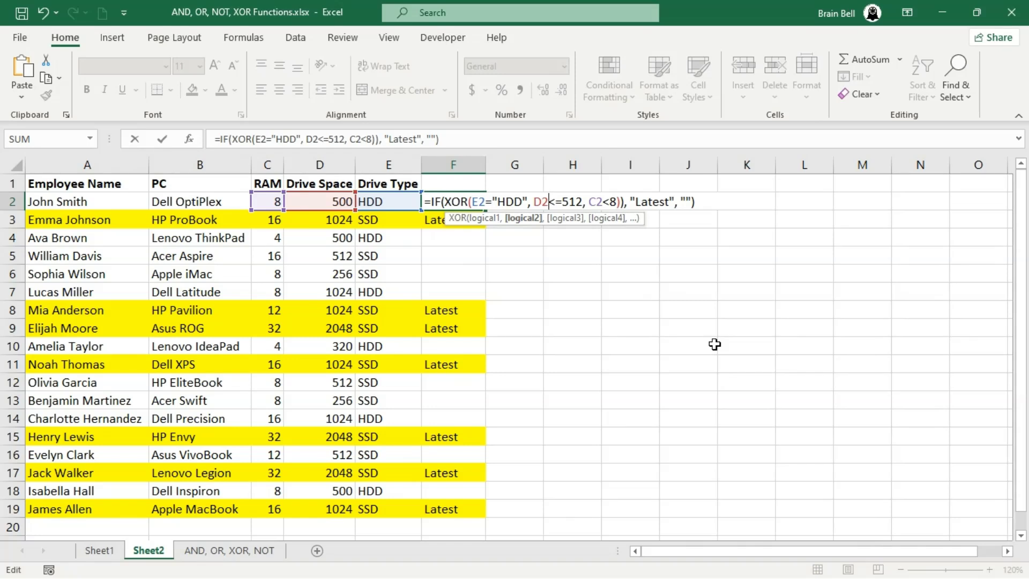
{"action": "key", "text": "Right"}
{"action": "key", "text": "Right"}
{"action": "key", "text": "Right"}
{"action": "key", "text": "Right"}
{"action": "key", "text": "BackSpace"}
{"action": "key", "text": "BackSpace"}
{"action": "key", "text": "BackSpace"}
{"action": "key", "text": "BackSpace"}
{"action": "key", "text": "BackSpace"}
{"action": "key", "text": "BackSpace"}
{"action": "key", "text": "BackSpace"}
{"action": "key", "text": "BackSpace"}
{"action": "key", "text": "BackSpace"}
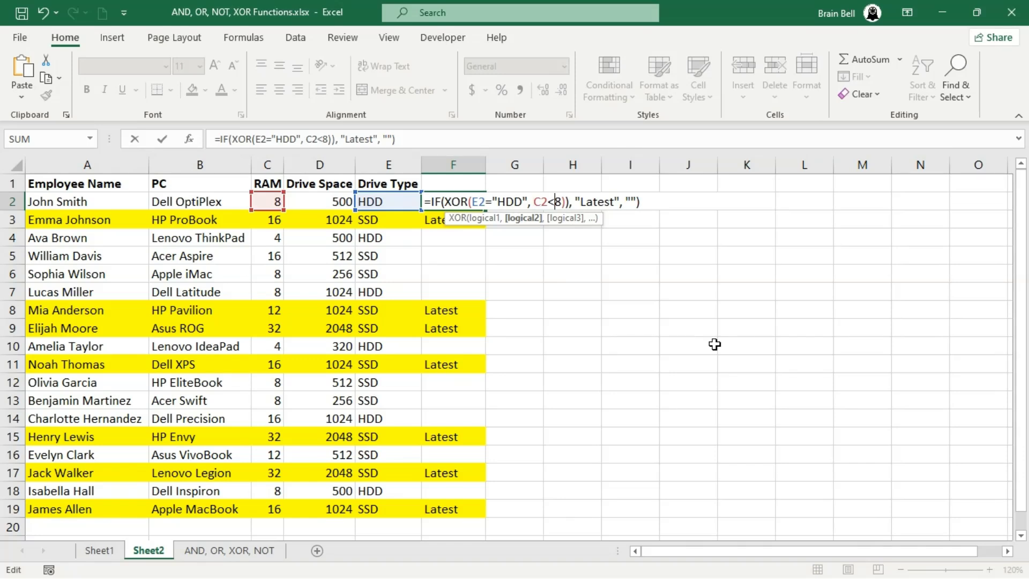
Replace the value-if-true text in the F2 formula with "Upgrade it"
{"action": "key", "text": "Right"}
{"action": "key", "text": "Right"}
{"action": "key", "text": "Right"}
{"action": "key", "text": "Right"}
{"action": "key", "text": "Right"}
{"action": "key", "text": "Right"}
{"action": "key", "text": "shift+Right"}
{"action": "key", "text": "shift+Right"}
{"action": "key", "text": "shift+Right"}
{"action": "key", "text": "shift+Right"}
{"action": "key", "text": "shift+Right"}
{"action": "key", "text": "shift+Right"}
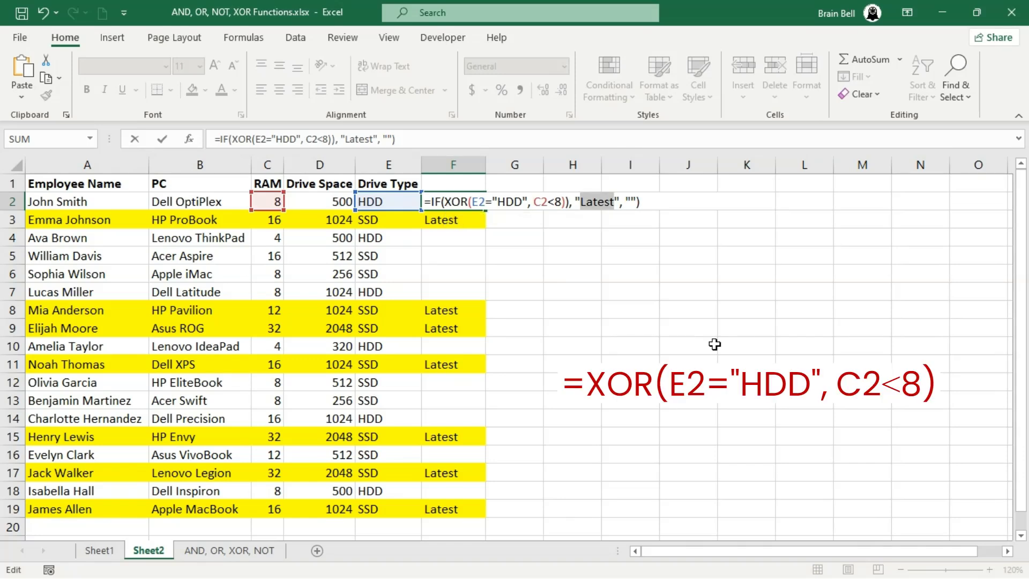
{"action": "type", "text": "Upgrade it"}
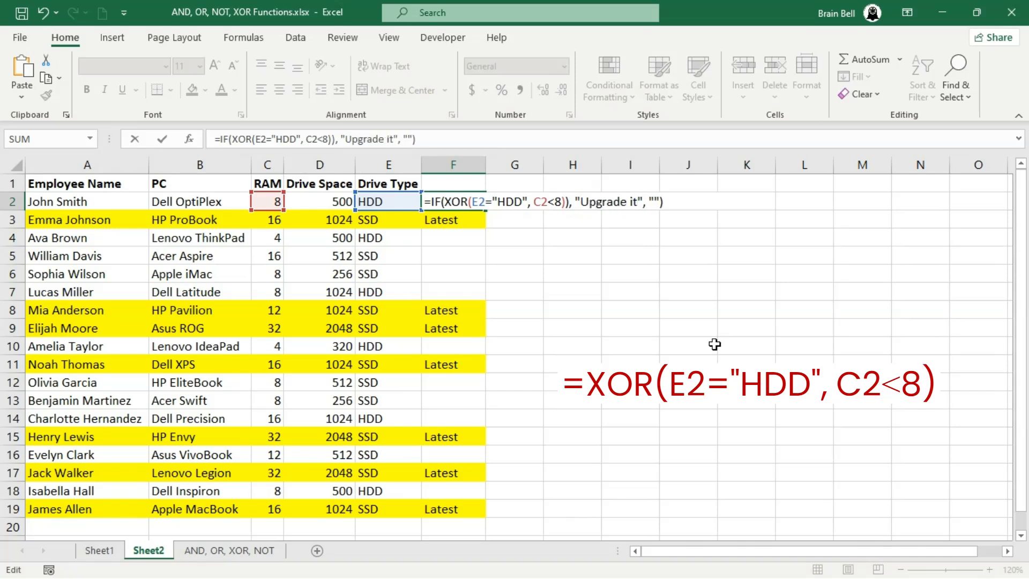
Remove the extra closing parenthesis after the XOR test in F2 and commit =IF(XOR(E2="HDD", C2<8), "Upgrade it", "")
{"action": "key", "text": "Left"}
{"action": "key", "text": "BackSpace"}
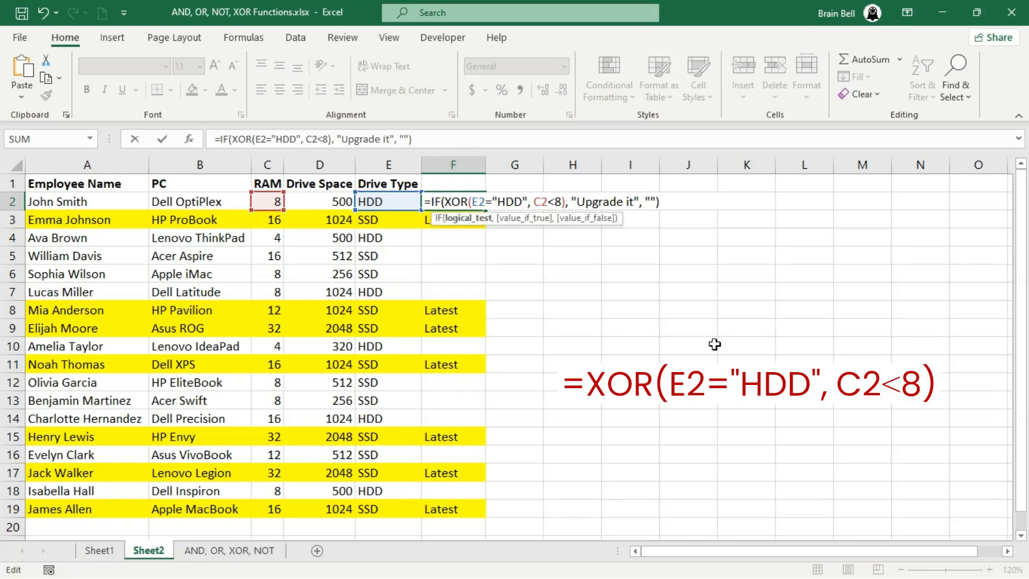
{"action": "key", "text": "Right"}
{"action": "key", "text": "Right"}
{"action": "key", "text": "Right"}
{"action": "key", "text": "Right"}
{"action": "key", "text": "Right"}
{"action": "key", "text": "Right"}
{"action": "key", "text": "Right"}
{"action": "key", "text": "Right"}
{"action": "key", "text": "Right"}
{"action": "key", "text": "Right"}
{"action": "key", "text": "Right"}
{"action": "key", "text": "Right"}
{"action": "key", "text": "Right"}
{"action": "key", "text": "Right"}
{"action": "key", "text": "Right"}
{"action": "key", "text": "Right"}
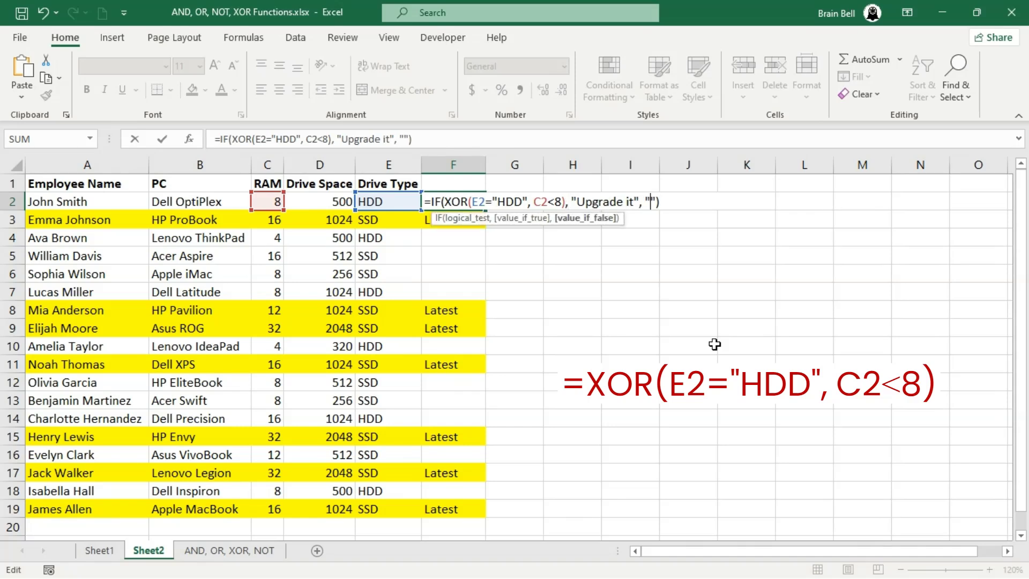
{"action": "key", "text": "Right"}
{"action": "key", "text": "Right"}
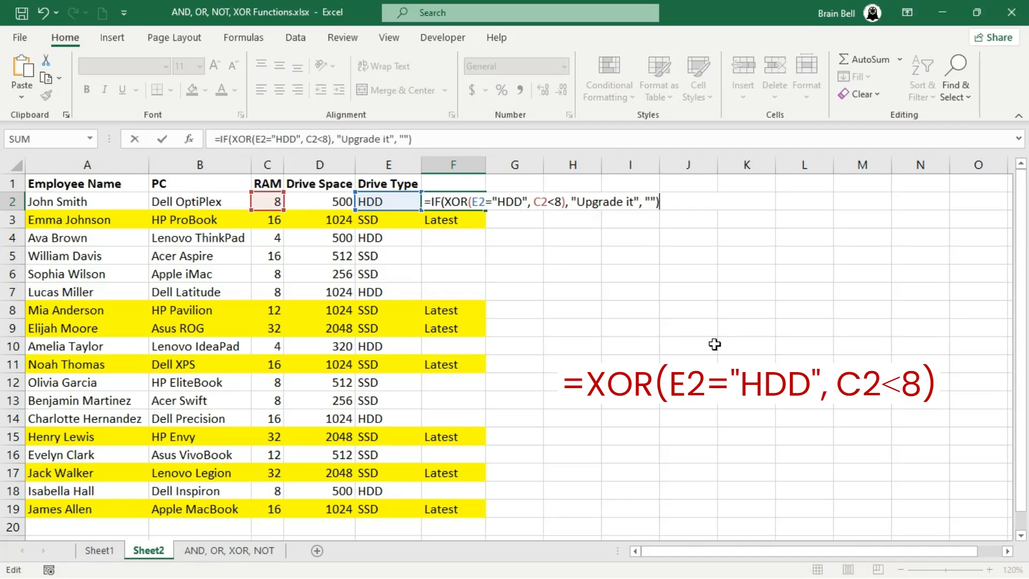
{"action": "key", "text": "Return"}
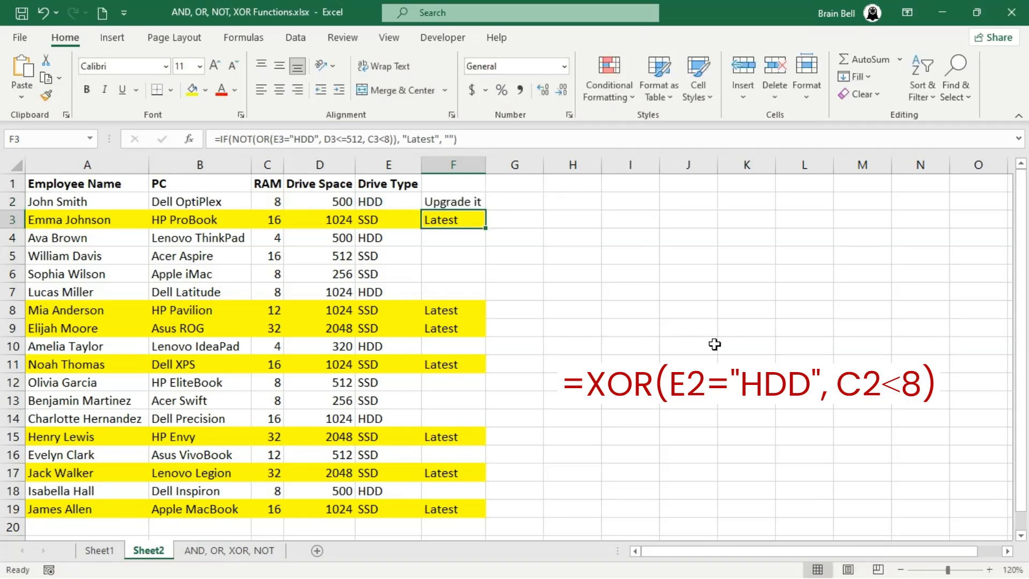
Fill the XOR-based IF formula from F2 down through F19
{"action": "left_click", "coordinate": [470, 203]}
{"action": "double_click", "coordinate": [484, 209]}
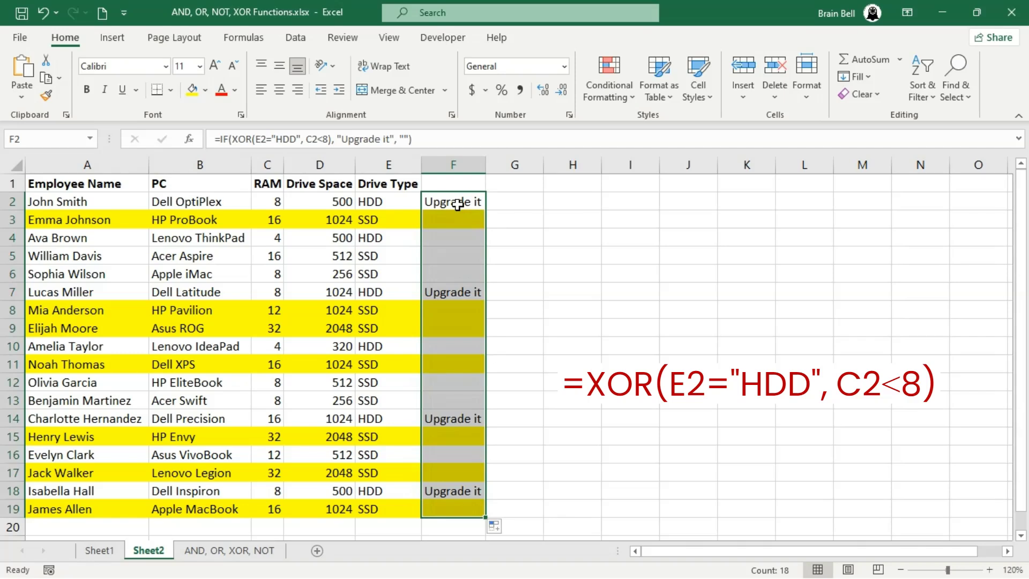
{"action": "left_click", "coordinate": [458, 204]}
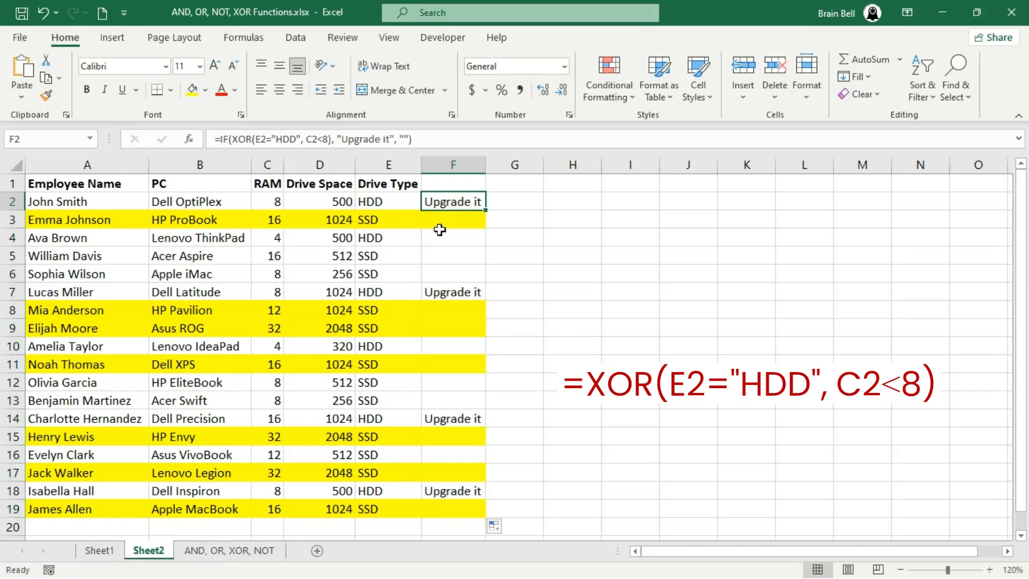
Compare the Drive Type and RAM values in rows 2, 4, 7, 10 and 14 with their XOR results in column F
{"action": "left_click", "coordinate": [364, 202]}
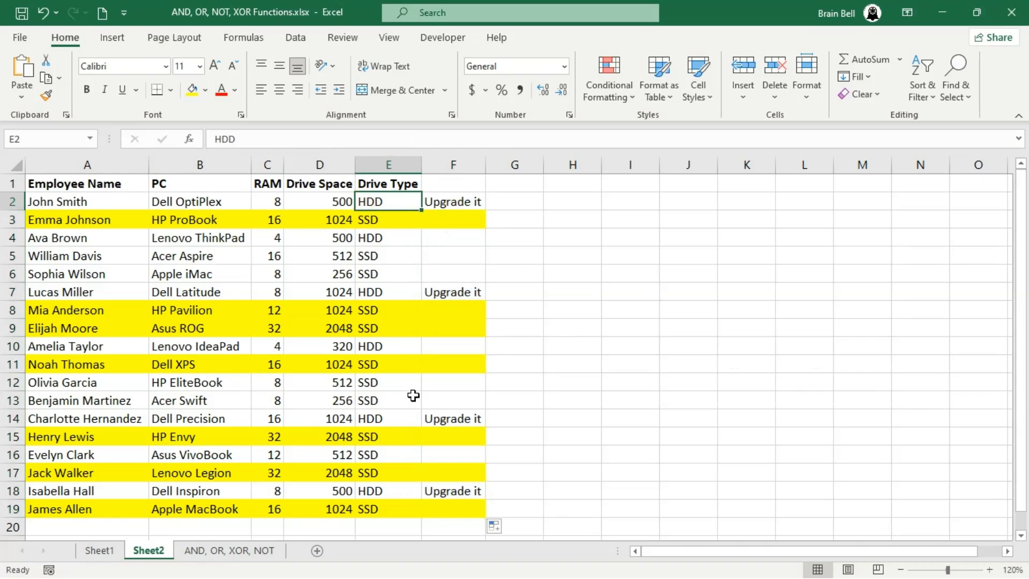
{"action": "left_click", "coordinate": [372, 238]}
{"action": "left_click", "coordinate": [273, 236]}
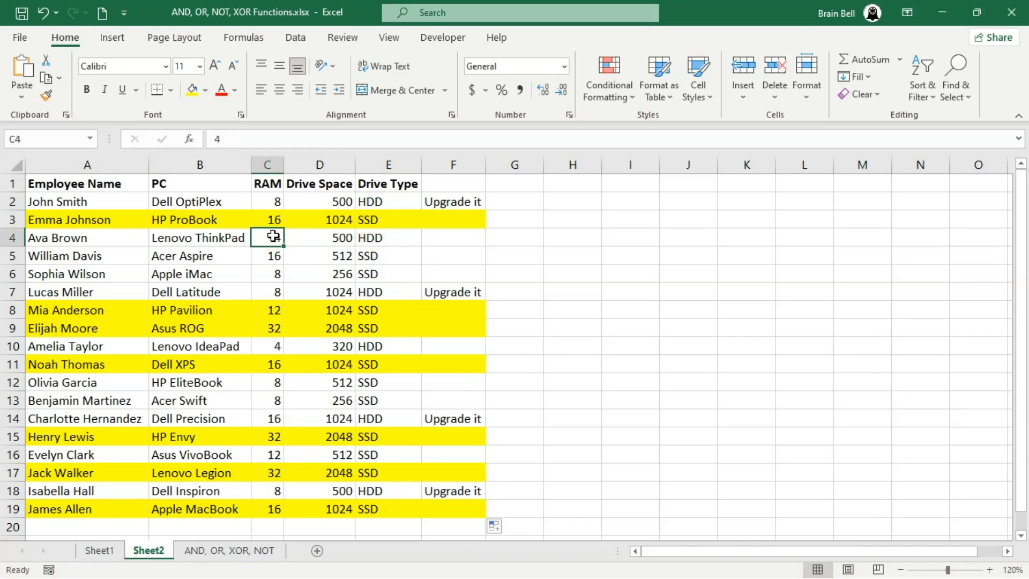
{"action": "left_click", "coordinate": [374, 291]}
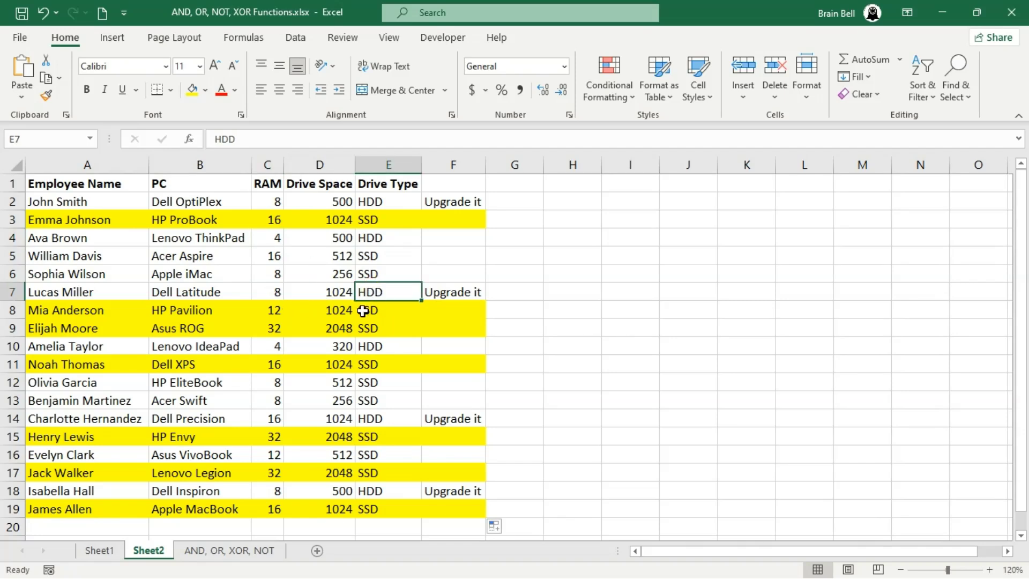
{"action": "left_click", "coordinate": [445, 295]}
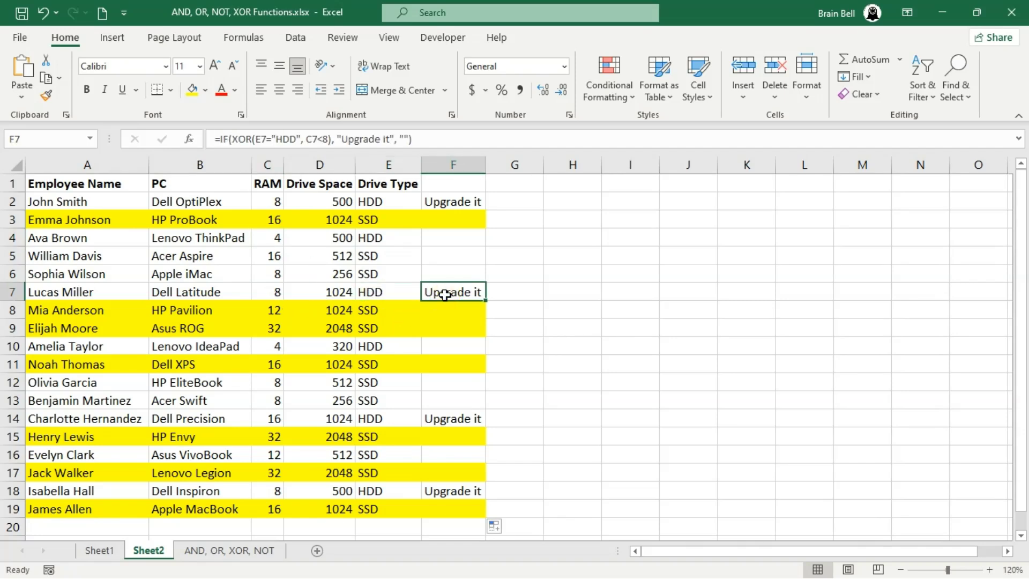
{"action": "left_click", "coordinate": [374, 353]}
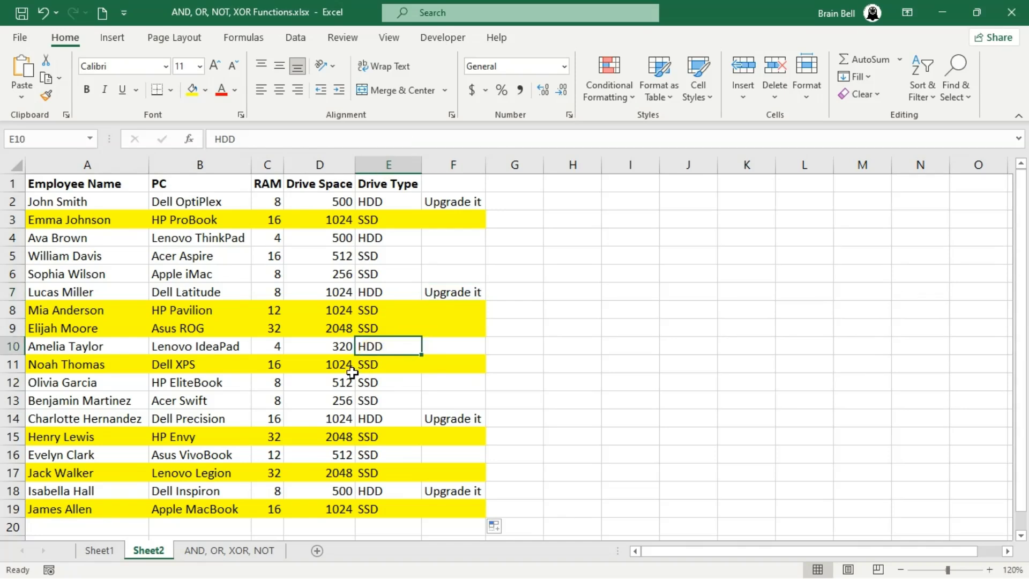
{"action": "left_click", "coordinate": [275, 346]}
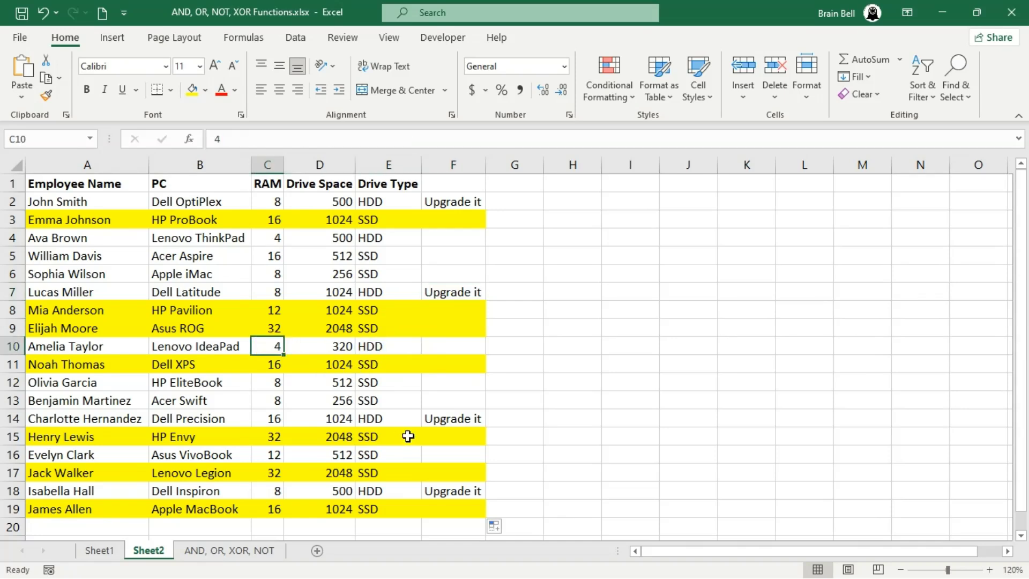
{"action": "left_click", "coordinate": [374, 418]}
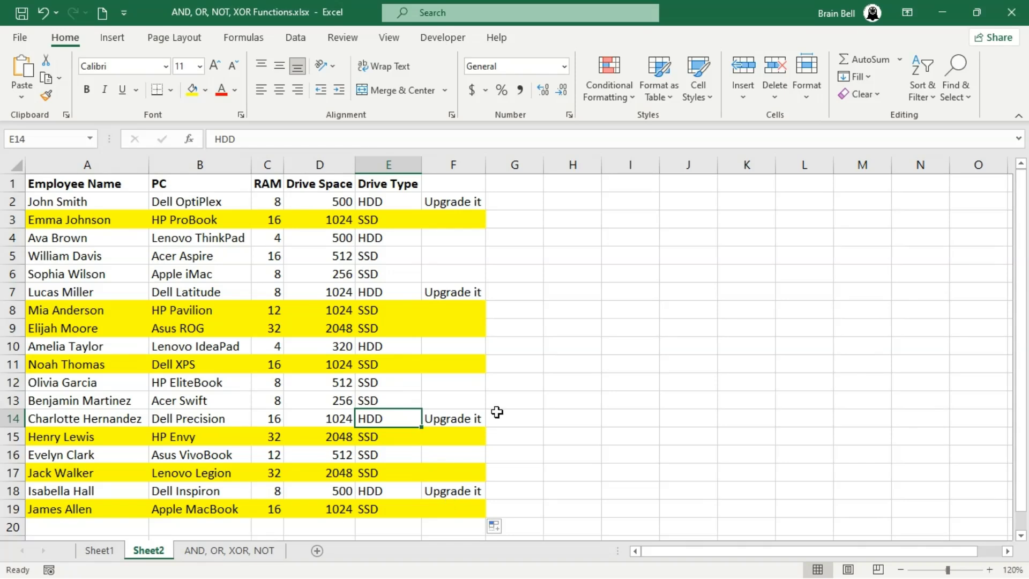
Edit the conditional formatting rule applied to A2:F19, removing NOT from its formula and changing OR to XOR
{"action": "left_click", "coordinate": [455, 222]}
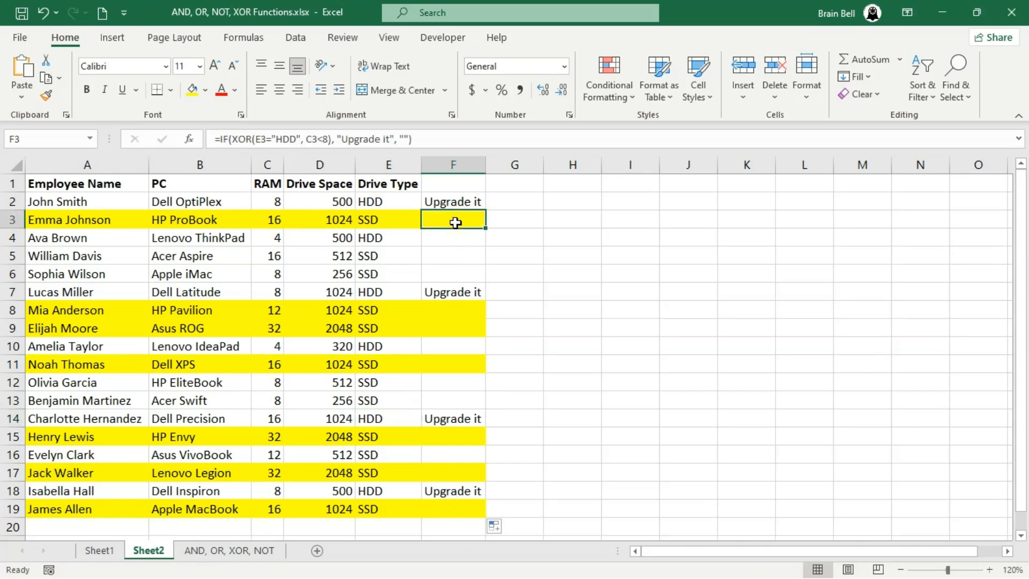
{"action": "left_click", "coordinate": [620, 89]}
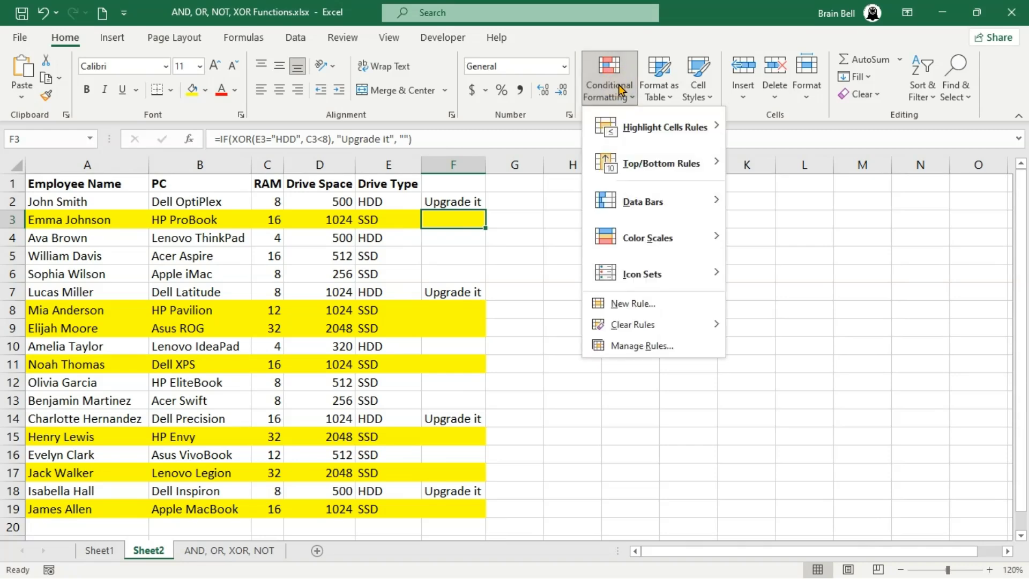
{"action": "left_click", "coordinate": [665, 351]}
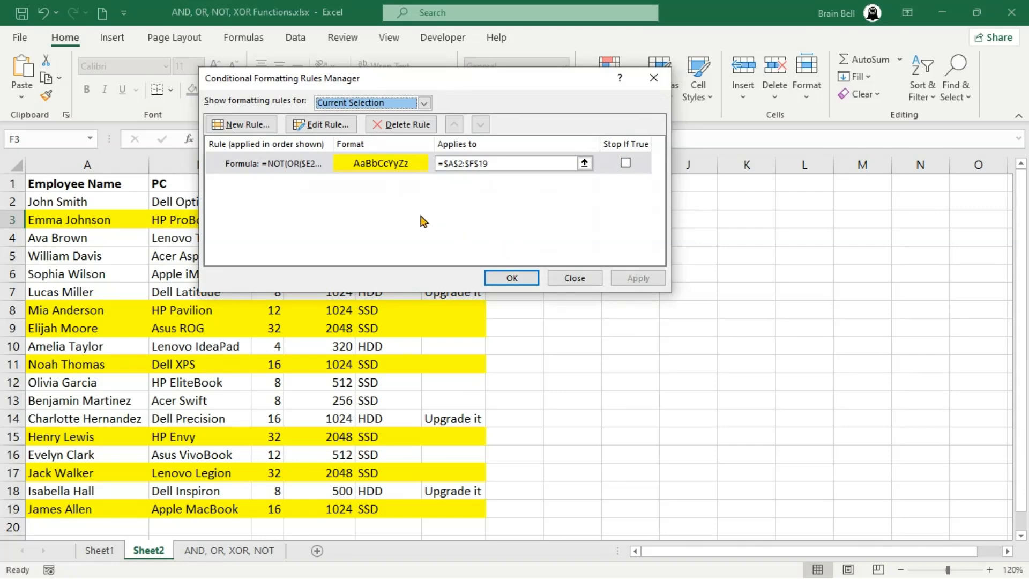
{"action": "left_click", "coordinate": [335, 126]}
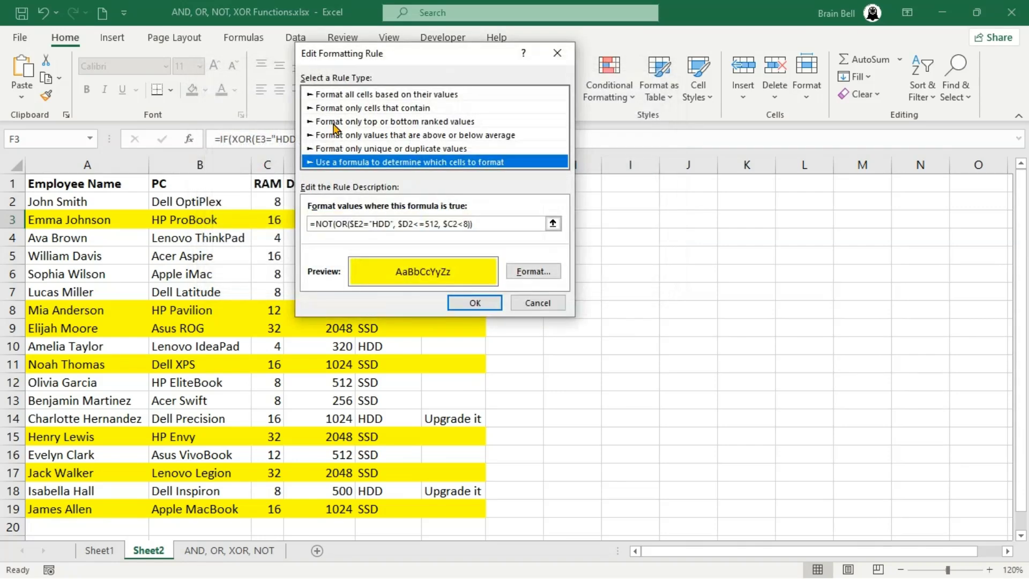
{"action": "double_click", "coordinate": [324, 224]}
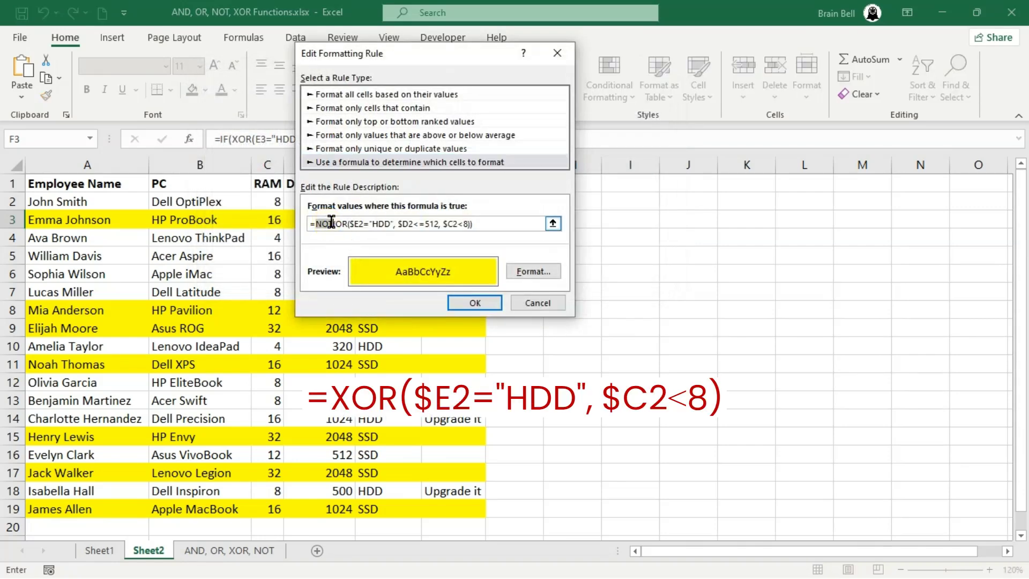
{"action": "key", "text": "BackSpace"}
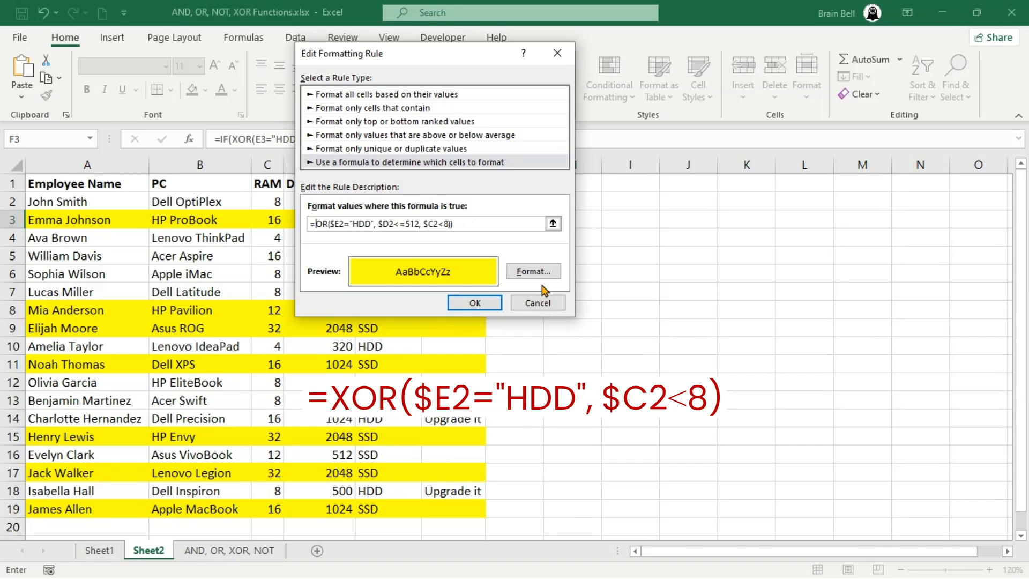
{"action": "type", "text": "X"}
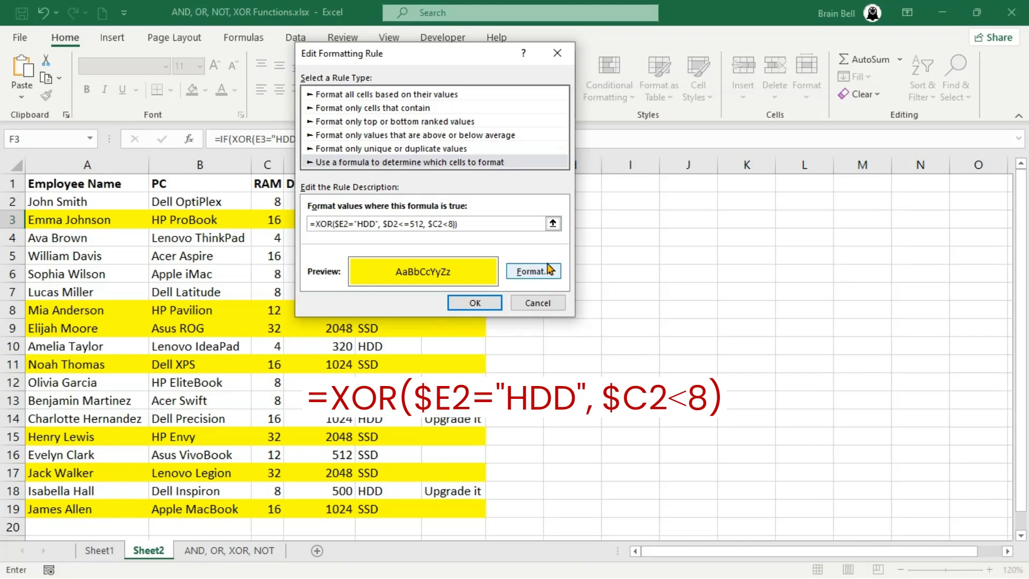
Delete the $D2<=512 condition from the rule's XOR formula, keeping the $E2="HDD" and $C2<8 conditions
{"action": "left_click", "coordinate": [404, 223]}
{"action": "key", "text": "BackSpace"}
{"action": "key", "text": "BackSpace"}
{"action": "key", "text": "BackSpace"}
{"action": "key", "text": "BackSpace"}
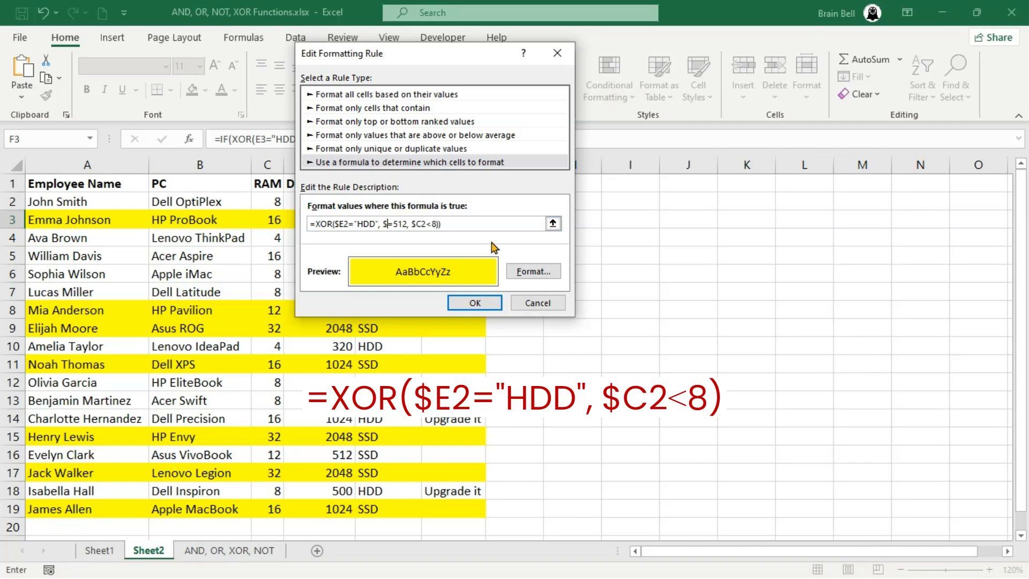
{"action": "key", "text": "Delete"}
{"action": "key", "text": "Delete"}
{"action": "key", "text": "Delete"}
{"action": "key", "text": "Delete"}
{"action": "key", "text": "Delete"}
{"action": "key", "text": "Delete"}
{"action": "key", "text": "Delete"}
Remove the extra closing parenthesis from the rule formula and apply the rule as =XOR($E2="HDD", $C2<8)
{"action": "left_click", "coordinate": [416, 221]}
{"action": "key", "text": "BackSpace"}
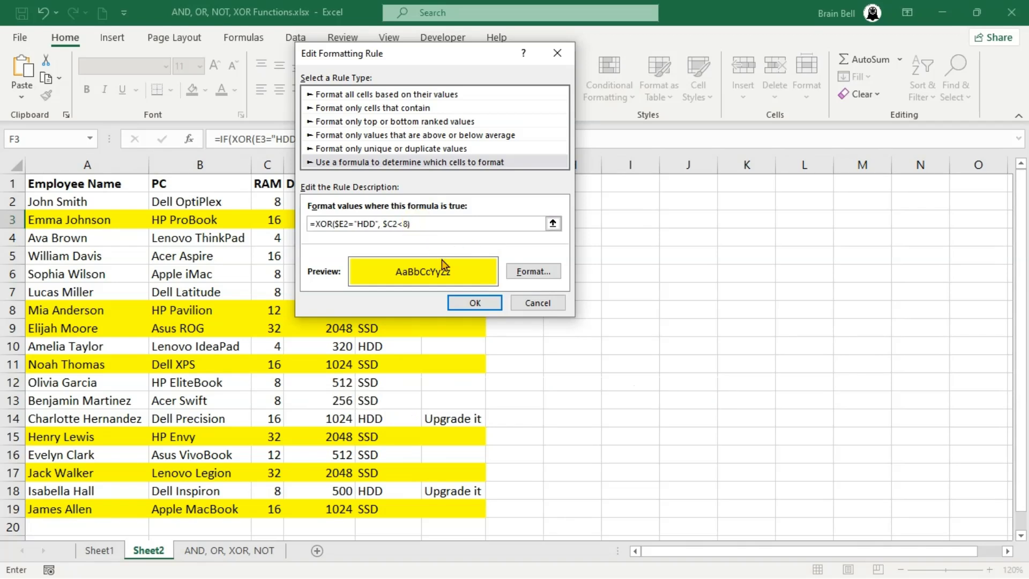
{"action": "left_click", "coordinate": [475, 303]}
{"action": "left_click", "coordinate": [501, 277]}
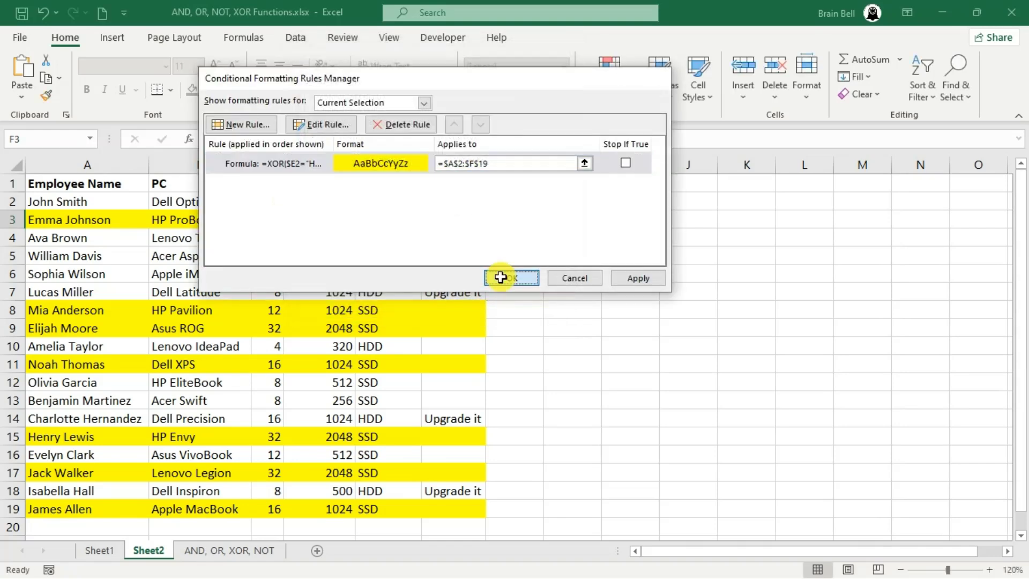